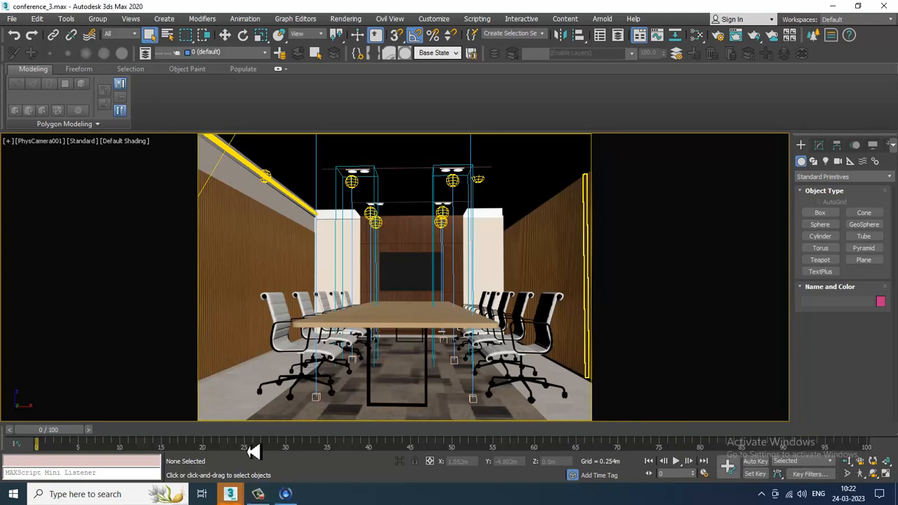
- Switch to the perspective viewport and orbit around the conference room to view the fog gizmos under the lights
left_click(504, 221)
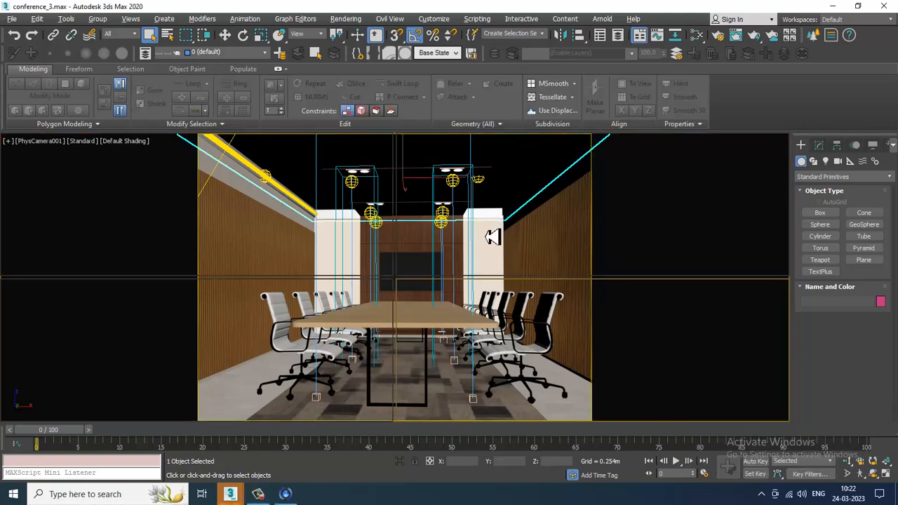
key("alt+w")
left_click(75, 318)
key("alt+w")
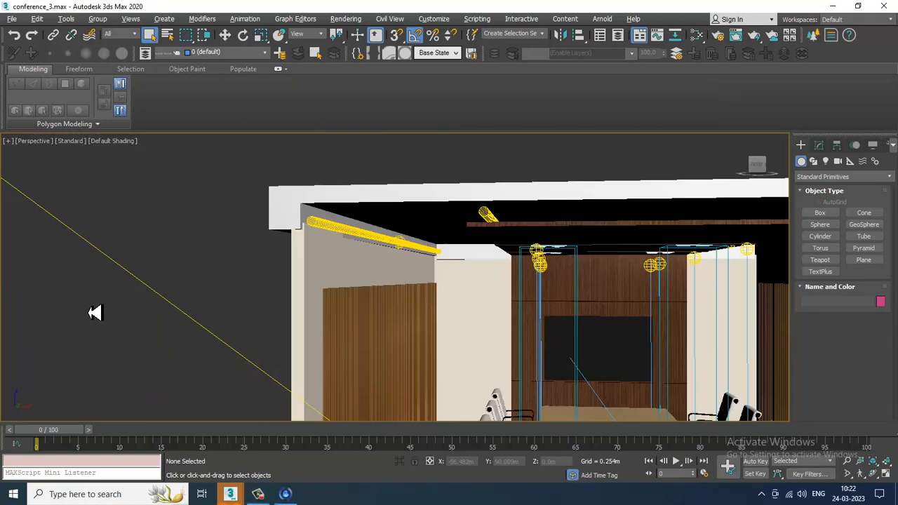
middle_click_drag(599, 297, 545, 257)
scroll(579, 277, "down", 3)
scroll(566, 238, "down", 4)
scroll(581, 313, "up", 4)
scroll(561, 261, "down", 3)
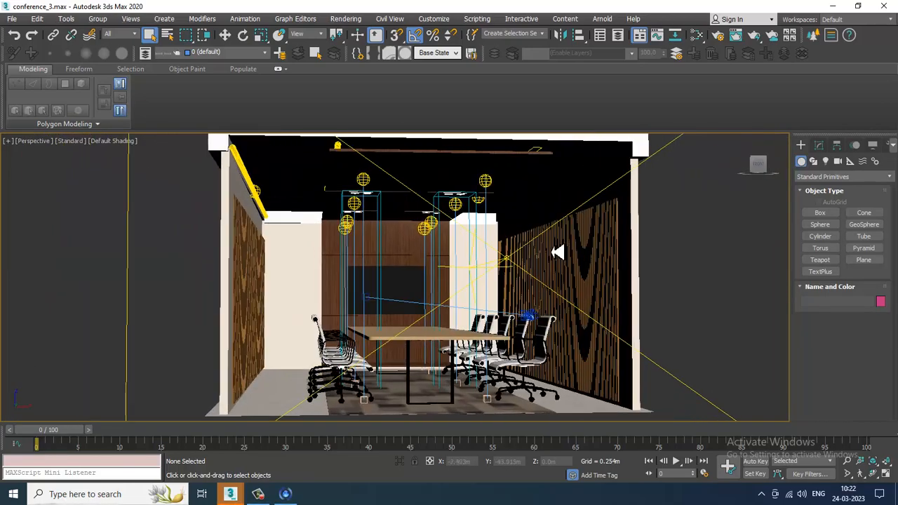
scroll(546, 257, "up", 5)
- Select a box gizmo and open the setup of its VRayEnvironmentFog effect
left_click(440, 177)
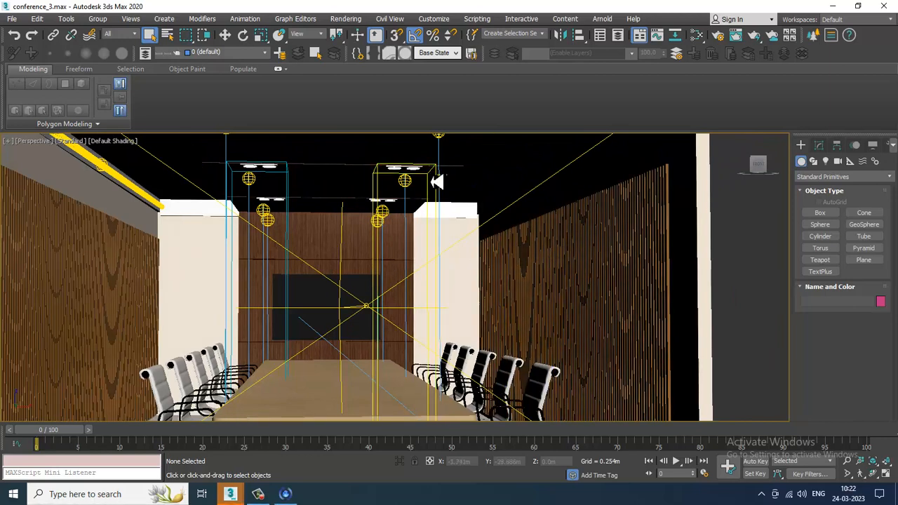
left_click(819, 146)
left_click_drag(879, 337, 882, 277)
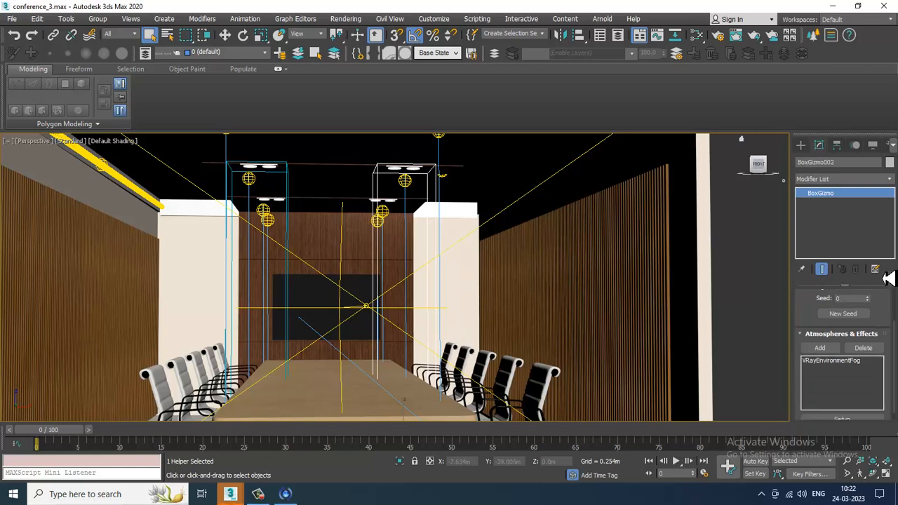
left_click(839, 350)
left_click(844, 409)
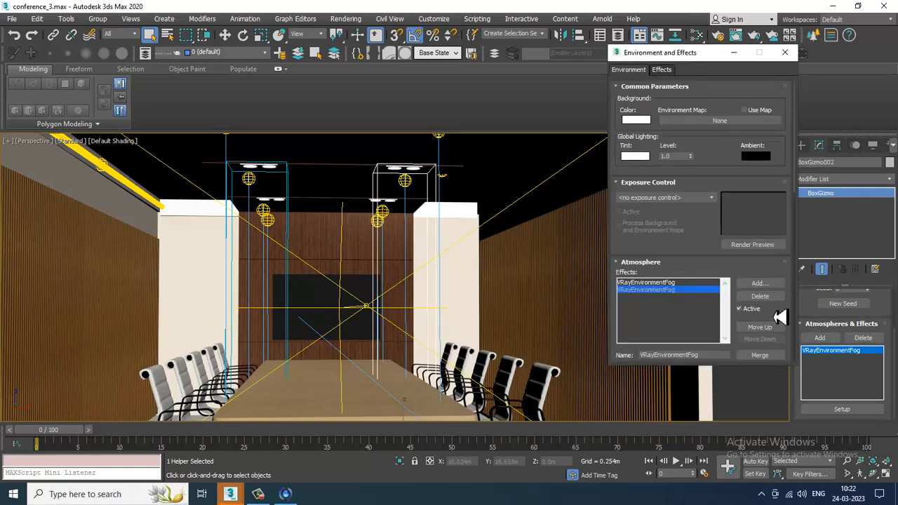
- Set the first VRayEnvironmentFog effect's fog distance to 37.12m and close the Environment and Effects dialog
left_click_drag(781, 321, 749, 105)
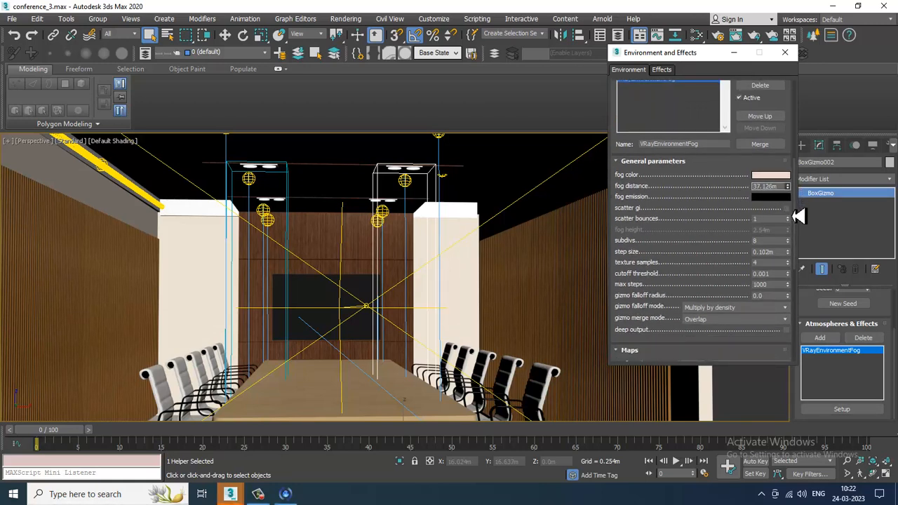
left_click(295, 194)
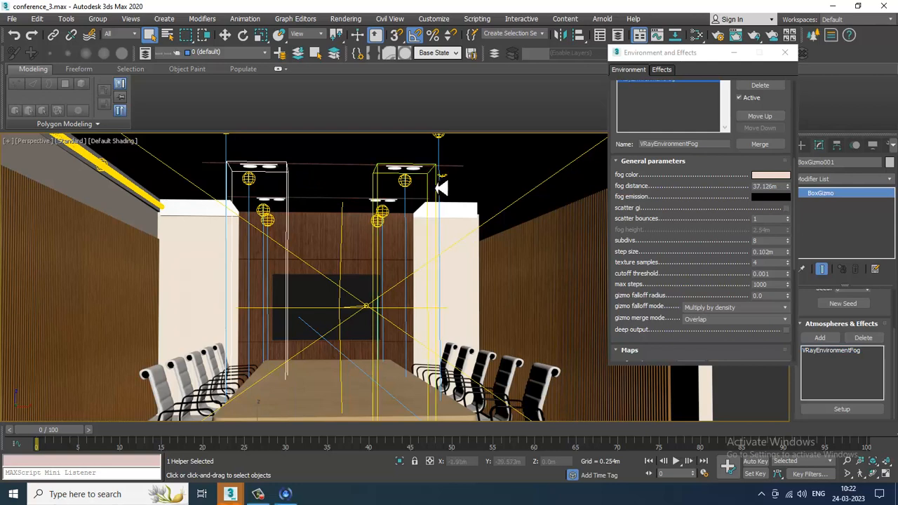
left_click(441, 186)
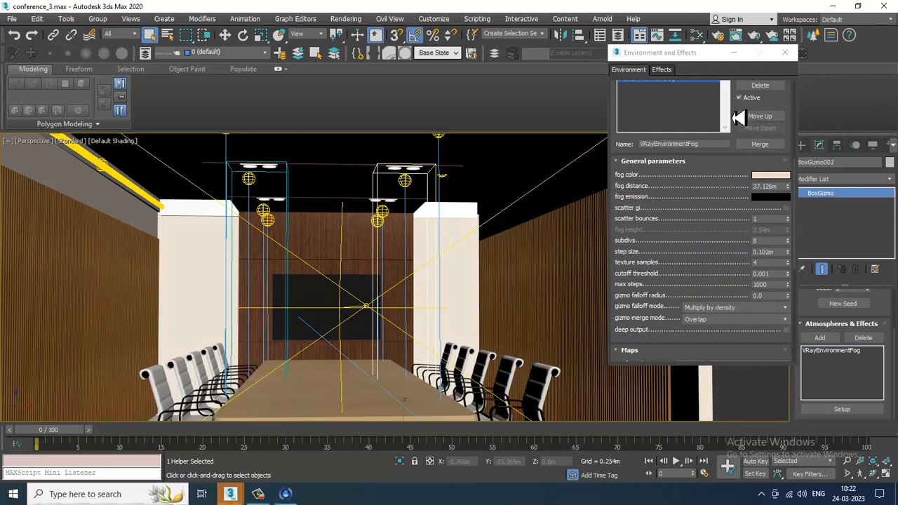
left_click(288, 185)
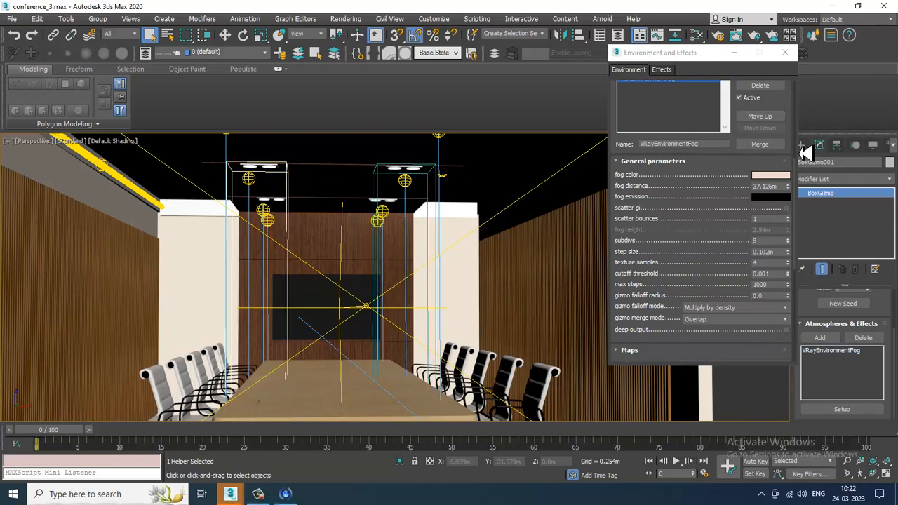
left_click_drag(786, 108, 790, 176)
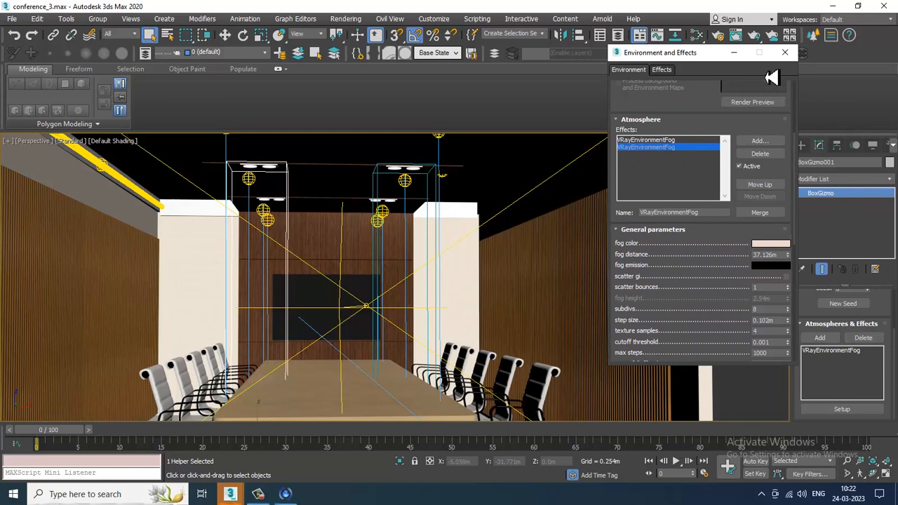
left_click(690, 142)
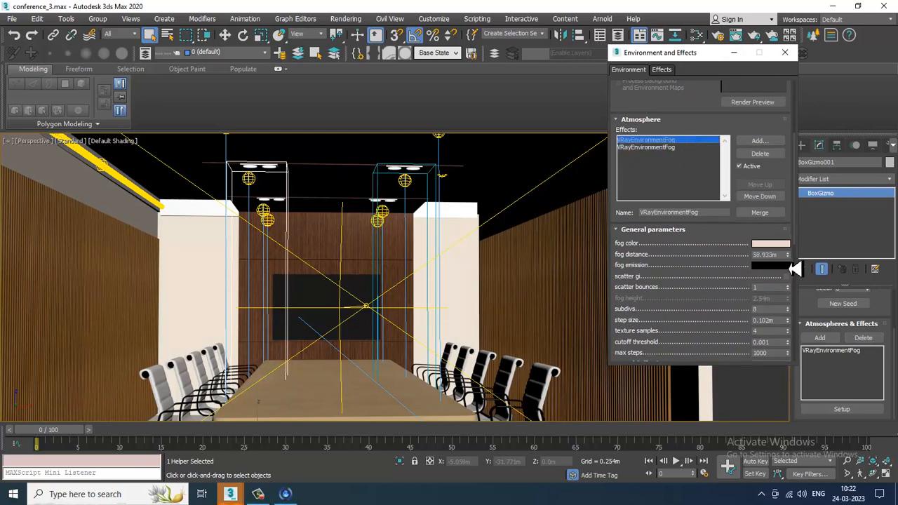
left_click_drag(781, 256, 723, 251)
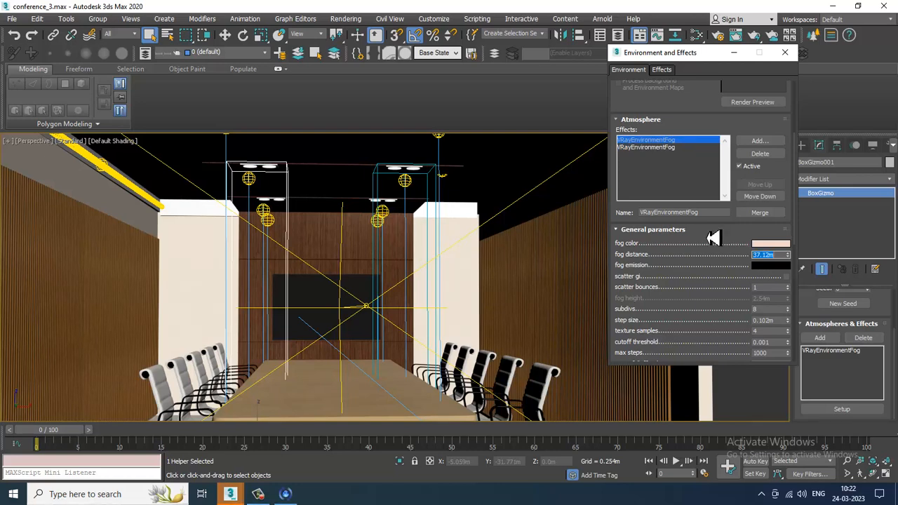
left_click(734, 52)
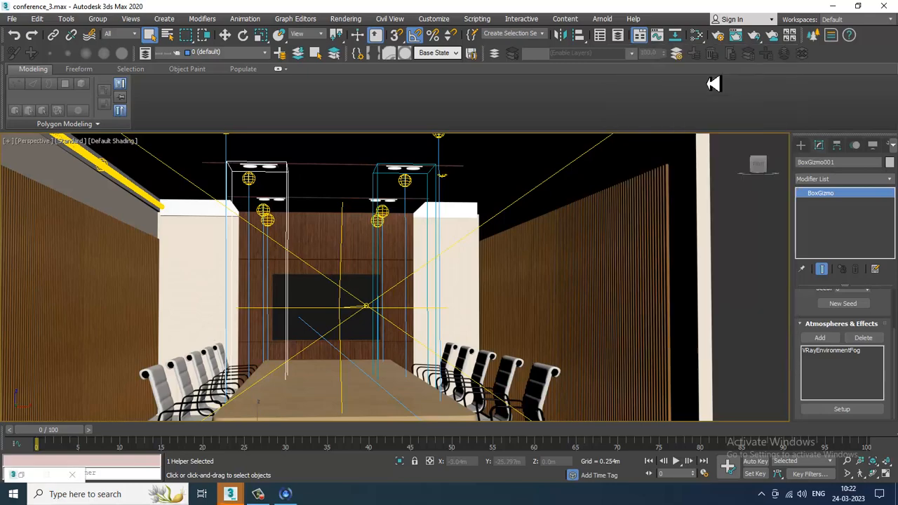
- In the maximized top view, select both box gizmos and move them along the Y axis toward the table's far end
key("alt+w")
middle_click_drag(321, 216, 293, 210)
key("alt+w")
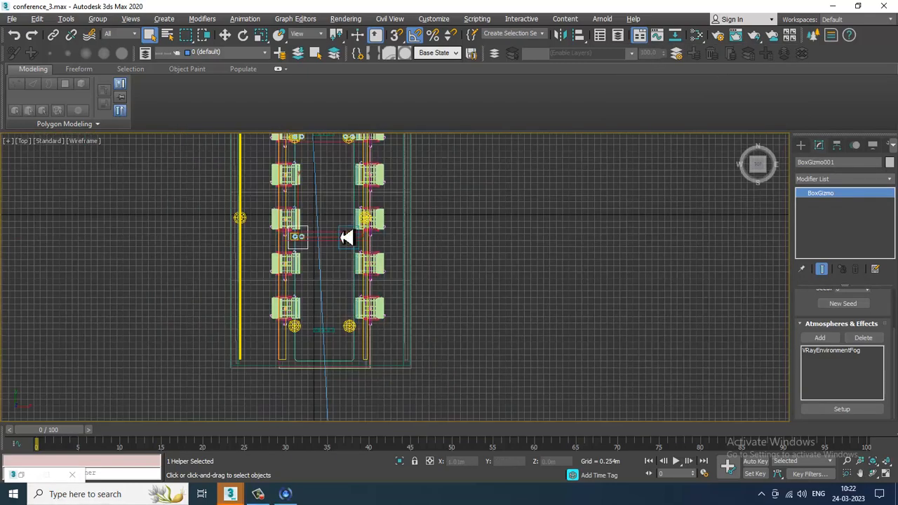
middle_click_drag(353, 245, 355, 230)
scroll(414, 237, "up", 6)
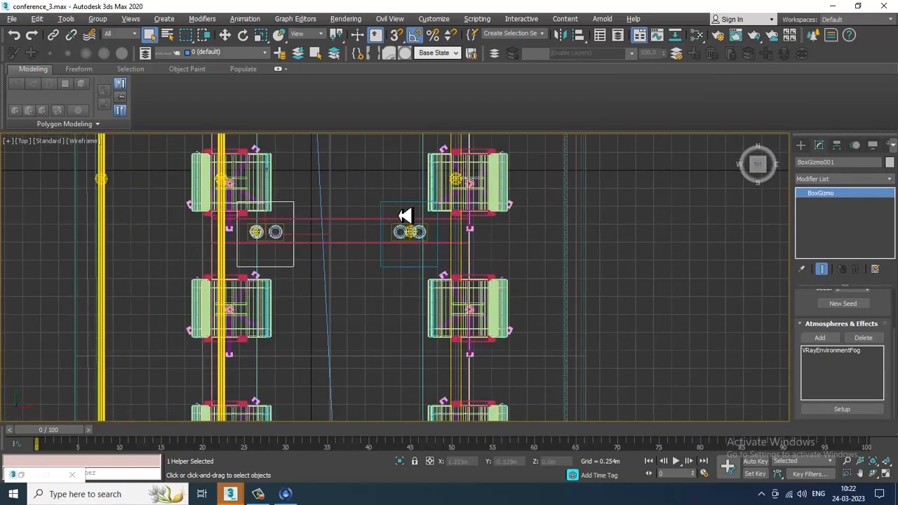
left_click(294, 210, "ctrl")
scroll(318, 208, "down", 4)
key("w")
middle_click_drag(342, 223, 392, 257)
middle_click_drag(358, 222, 376, 306)
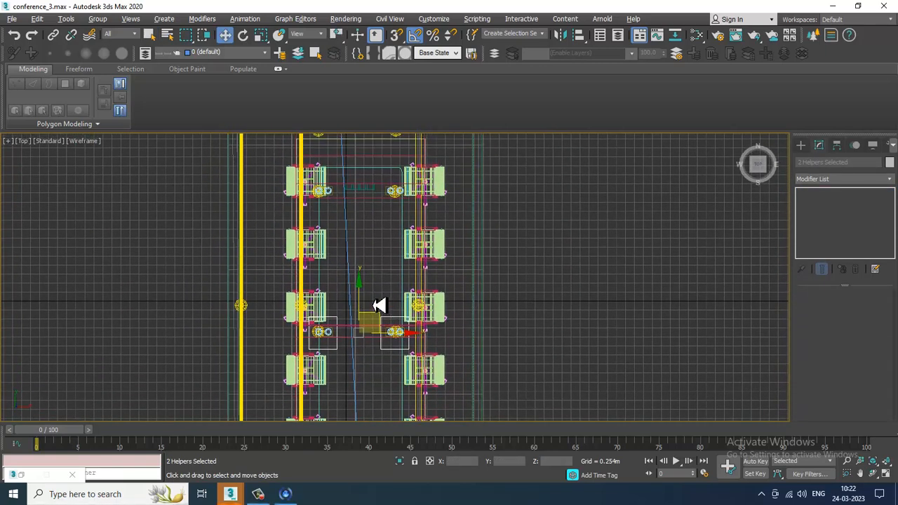
left_click_drag(366, 297, 366, 158)
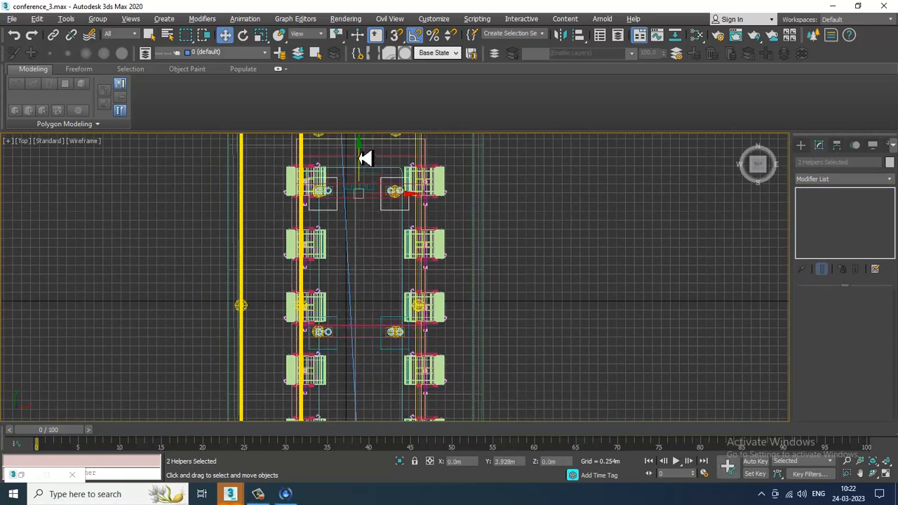
left_click(441, 296)
- Return to the perspective view, select the third box gizmo and add a new VRayEnvironmentFog atmosphere to it
key("alt+w")
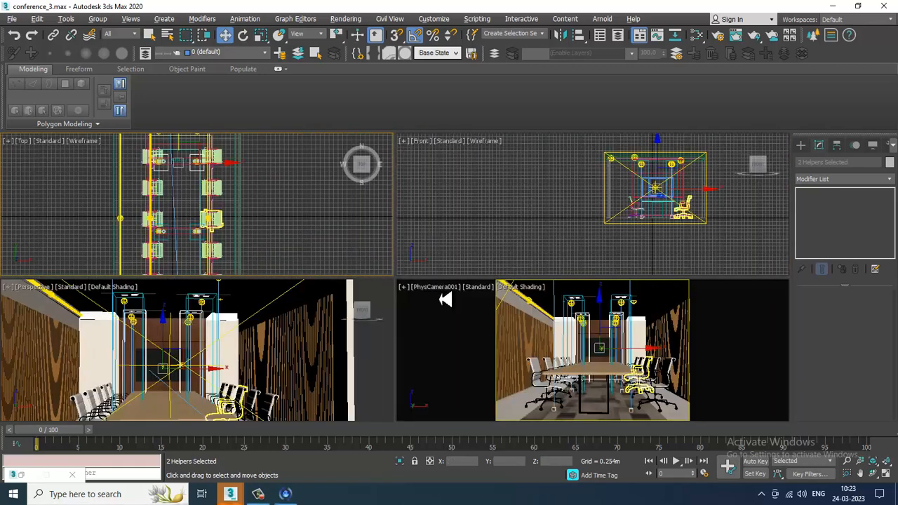
right_click(297, 367)
key("alt+w")
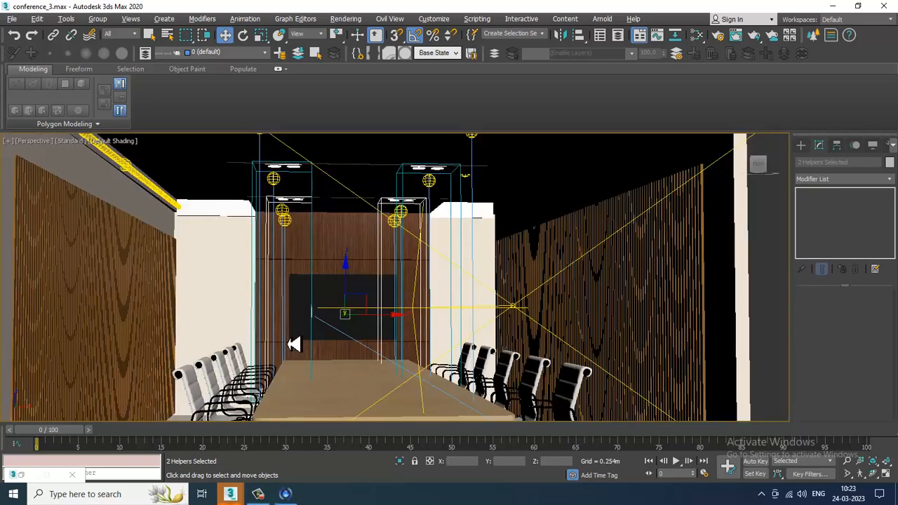
middle_click_drag(294, 344, 300, 310, "alt")
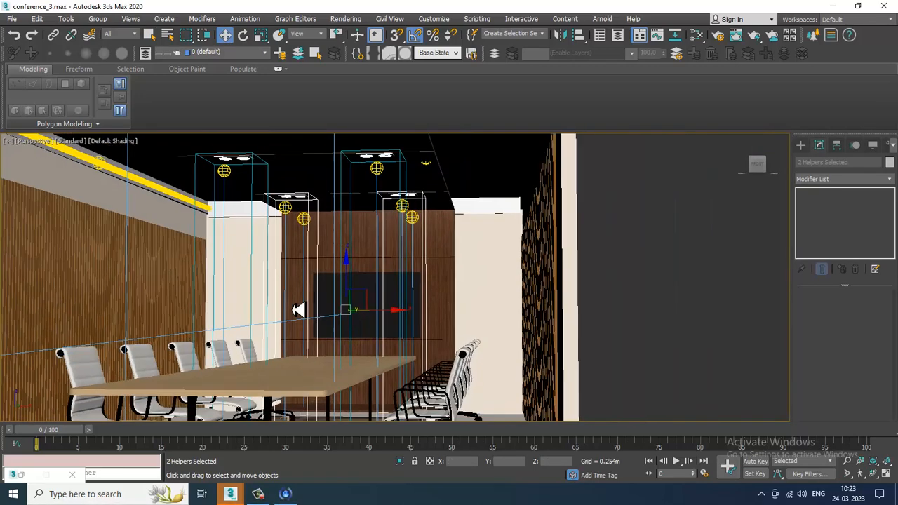
left_click(316, 214)
middle_click_drag(333, 261, 359, 240, "alt")
scroll(355, 239, "up", 3)
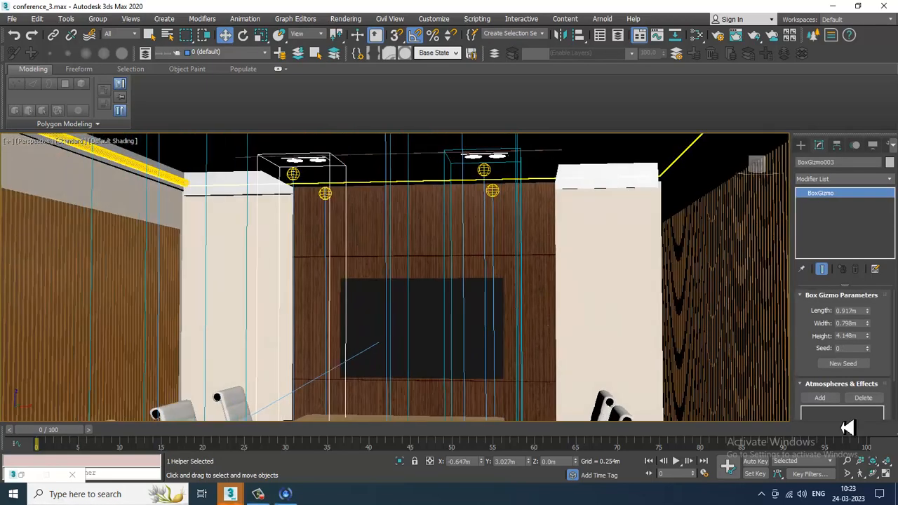
left_click(820, 398)
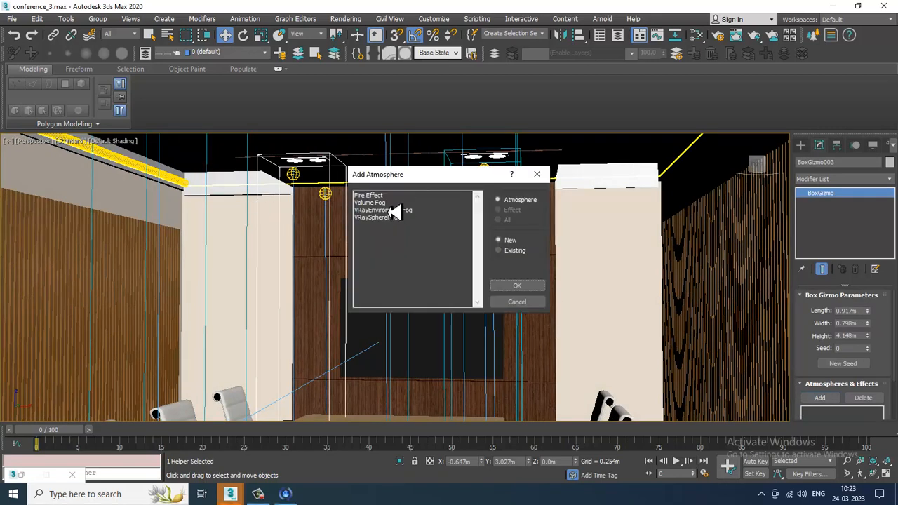
left_click(394, 212)
left_click(517, 285)
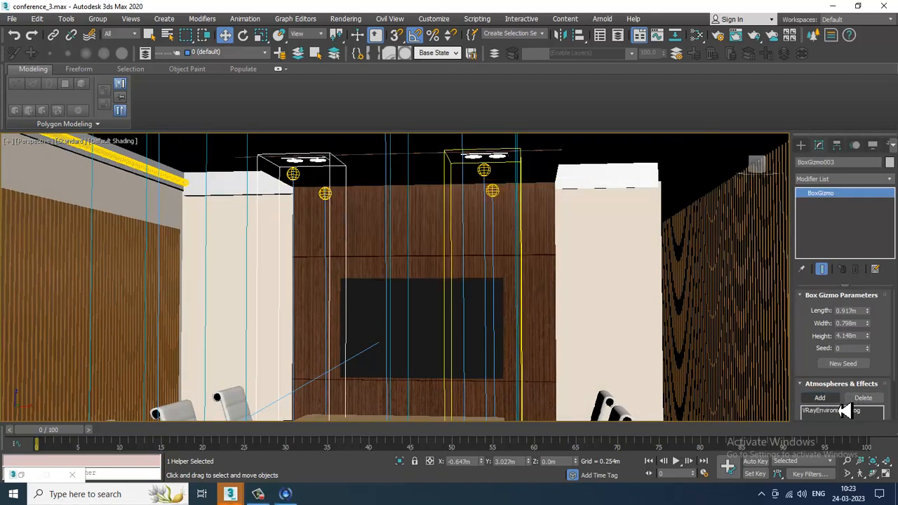
- Open the new fog's setup and pick a warmer fog color in the color selector
scroll(817, 378, "down", 2)
left_click(835, 351)
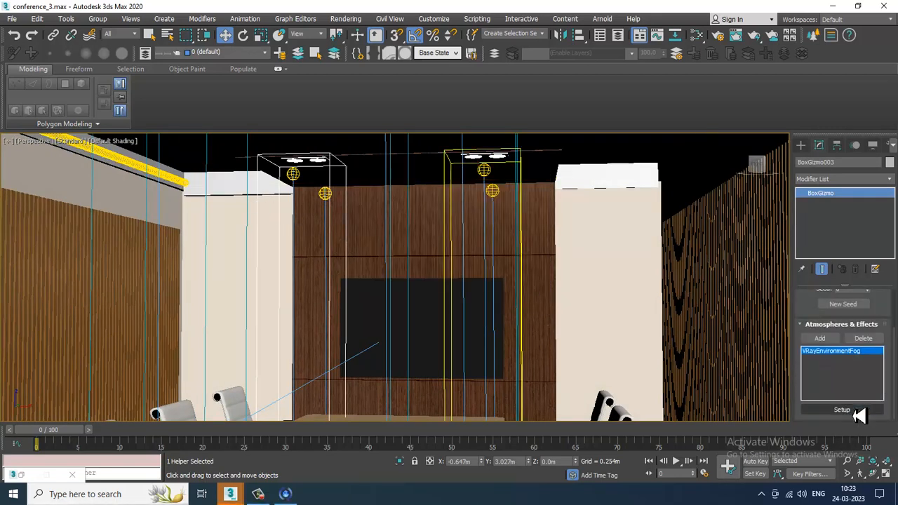
left_click(858, 414)
scroll(768, 281, "down", 2)
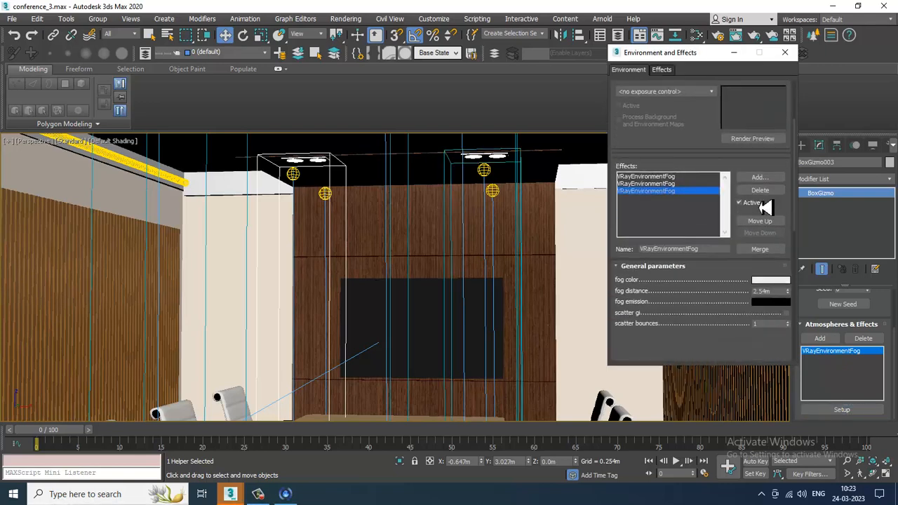
left_click_drag(765, 206, 763, 154)
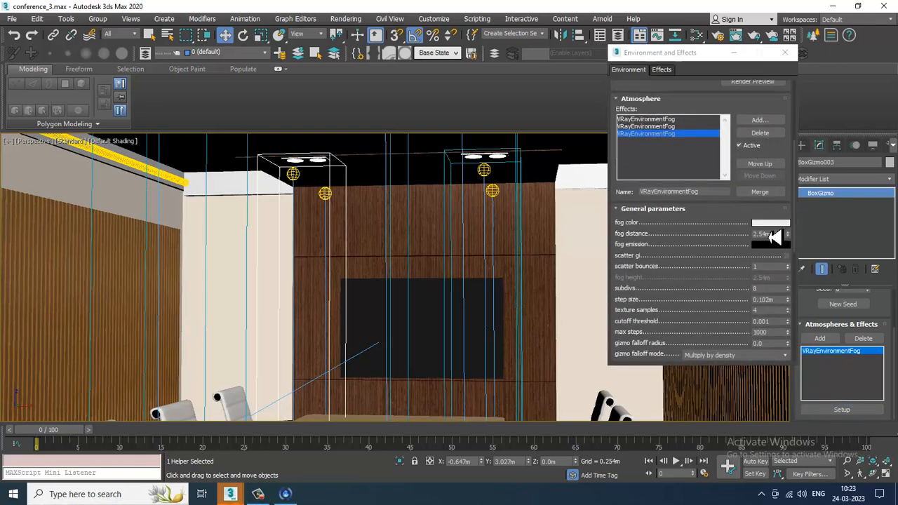
left_click(771, 224)
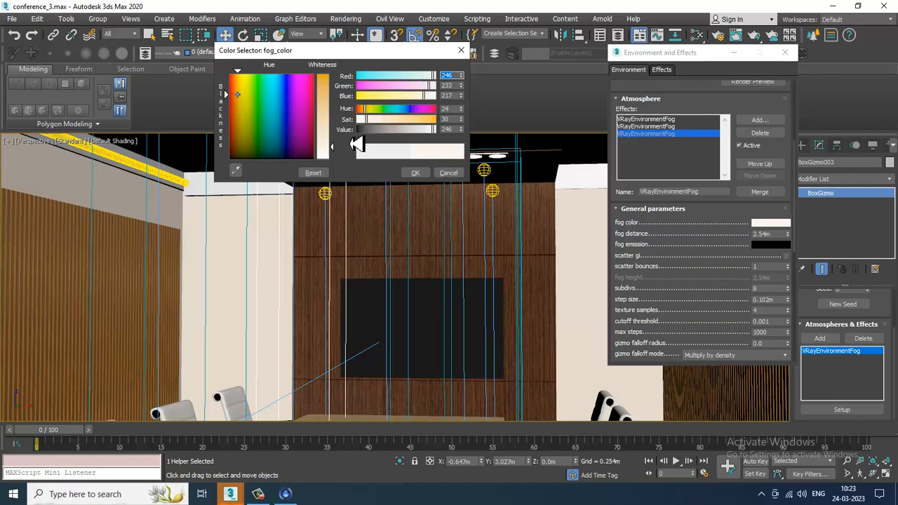
left_click(326, 126)
left_click(412, 172)
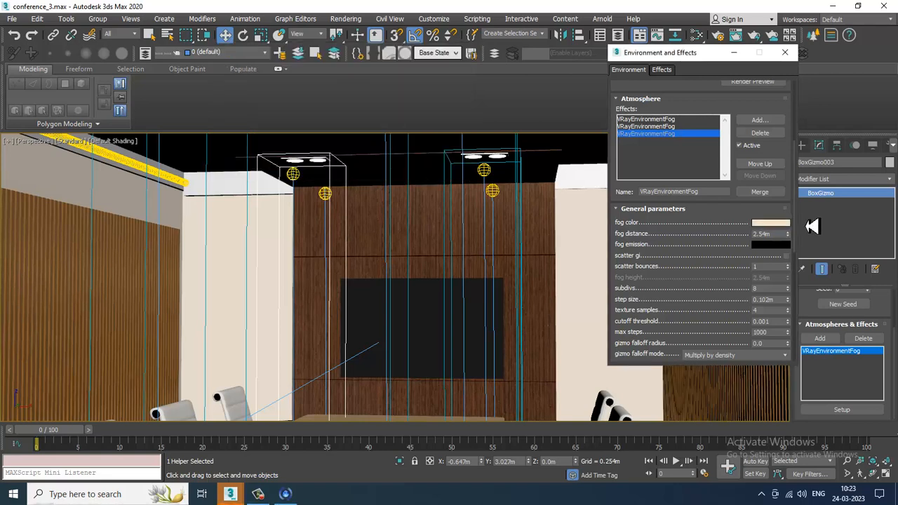
- Set the new fog's distance to 37.12m
left_click(771, 234)
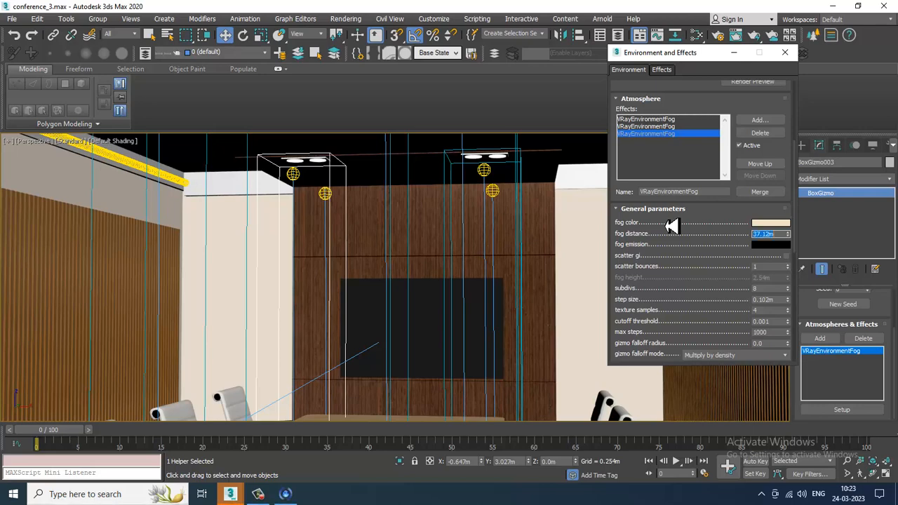
scroll(691, 284, "down", 8)
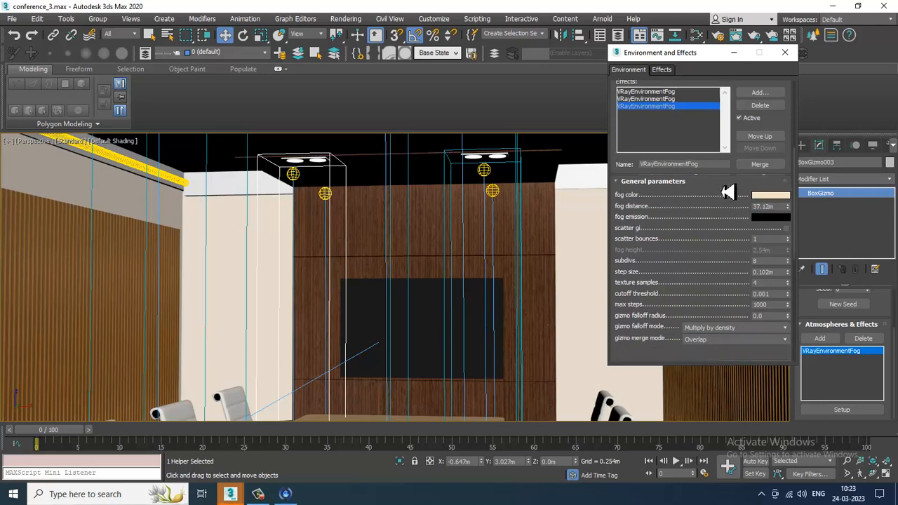
scroll(758, 287, "down", 3)
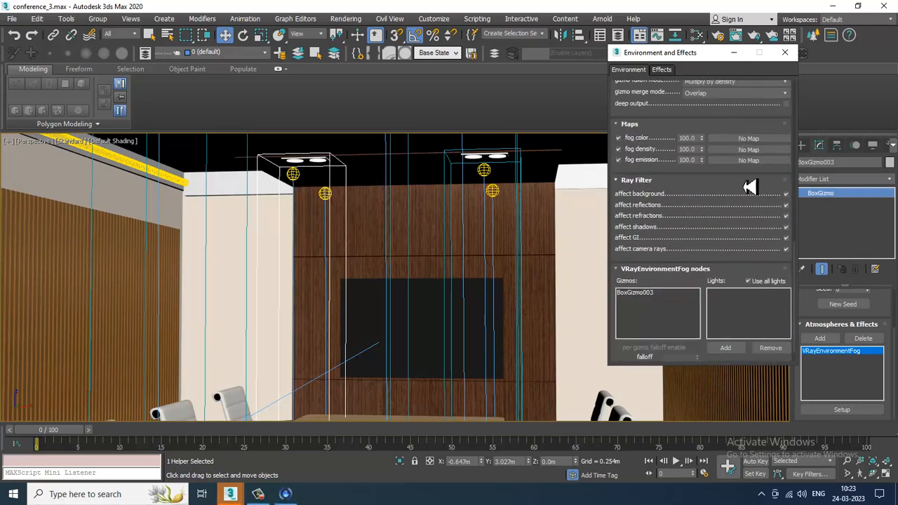
- Add PhotometricLight001 from the viewport to the fog's lights list
left_click(729, 349)
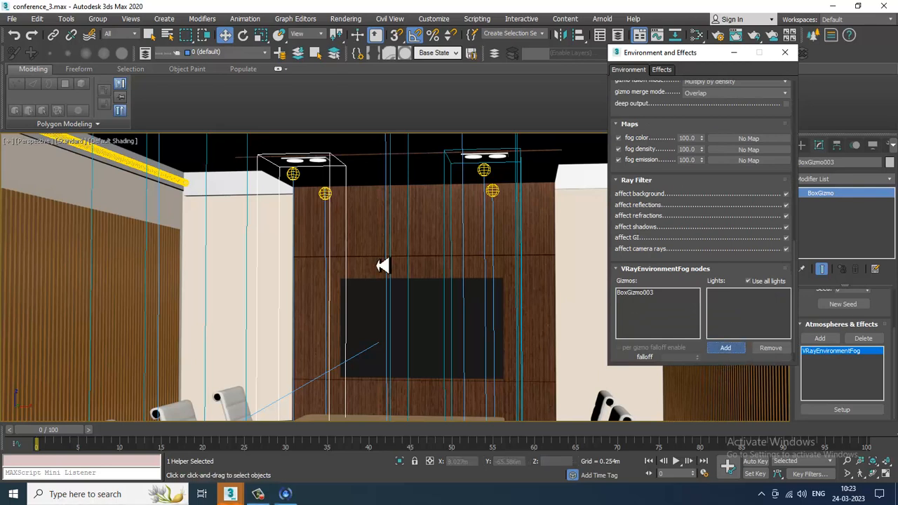
left_click(296, 176)
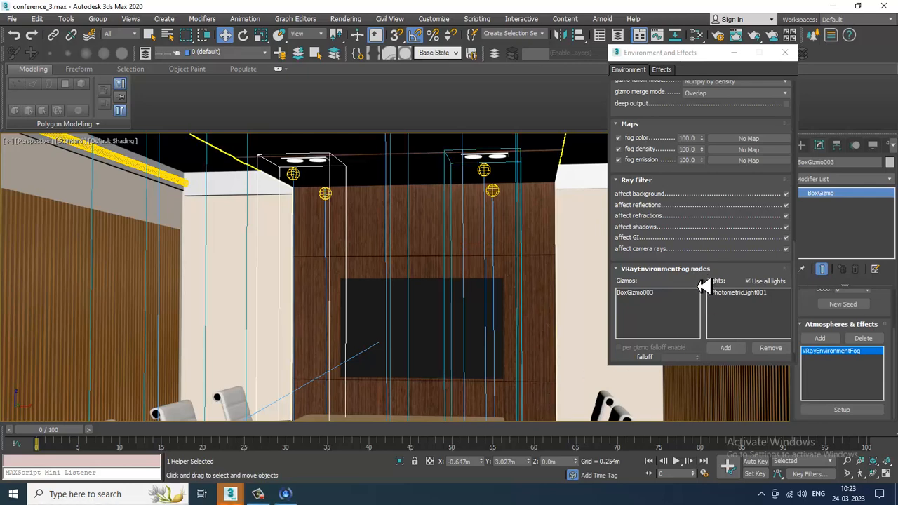
left_click_drag(705, 287, 710, 308)
- Select the fourth box gizmo and add a new VRayEnvironmentFog atmosphere to it
middle_click_drag(470, 267, 439, 206, "alt")
left_click(431, 191)
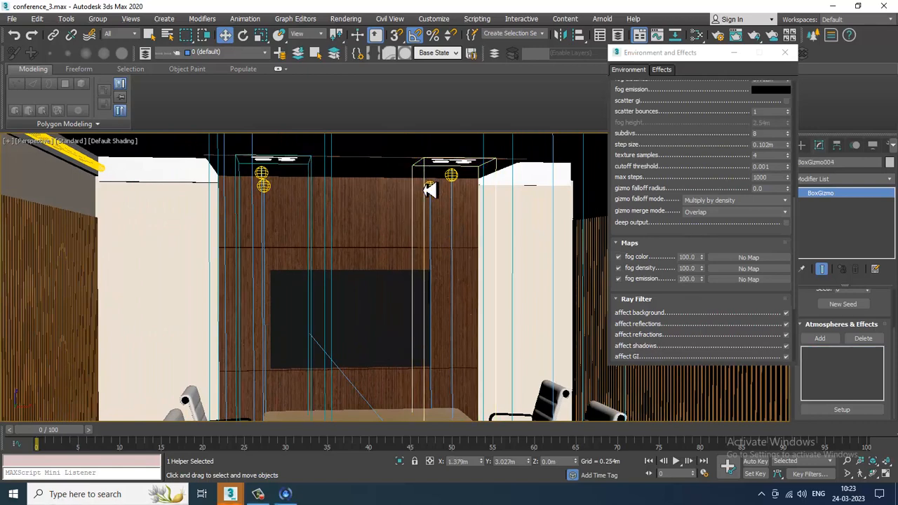
left_click(820, 339)
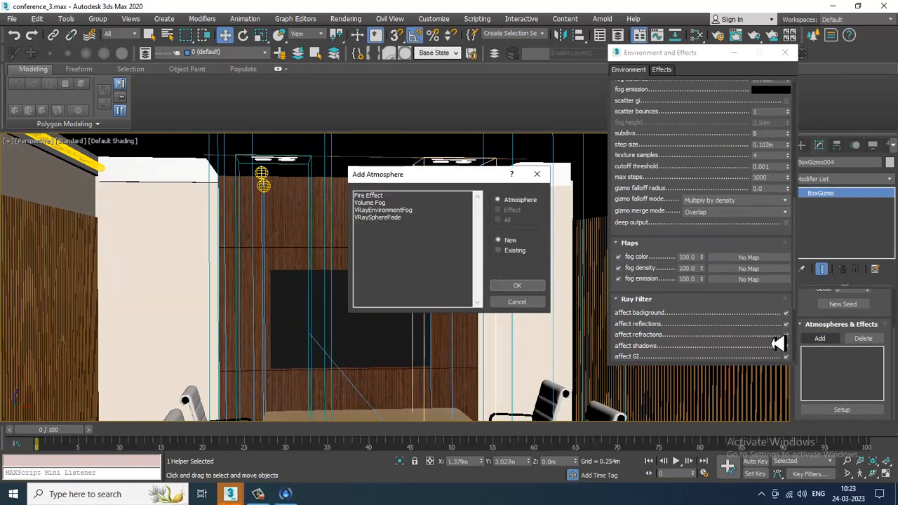
double_click(406, 211)
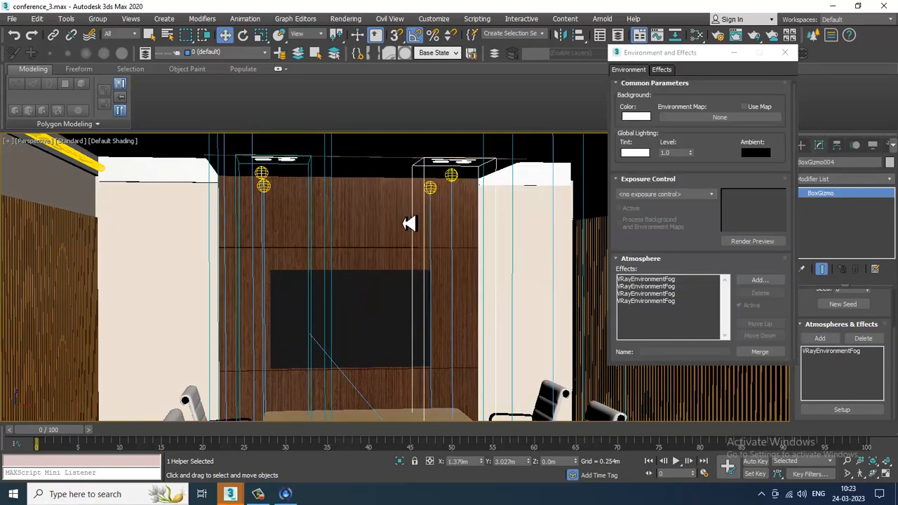
- Open the new fog's setup and set its fog color to a warm tone of Red 209, Green 181, Blue 159
left_click(846, 352)
left_click(851, 411)
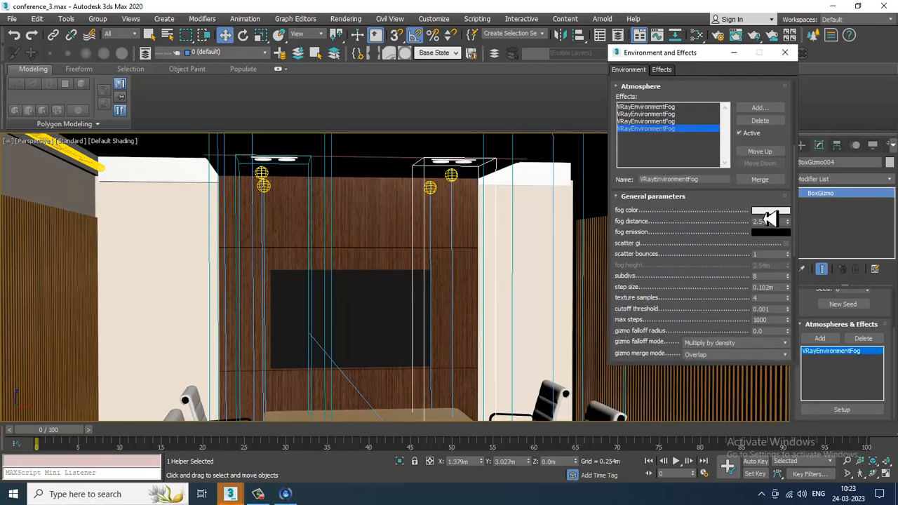
left_click(772, 212)
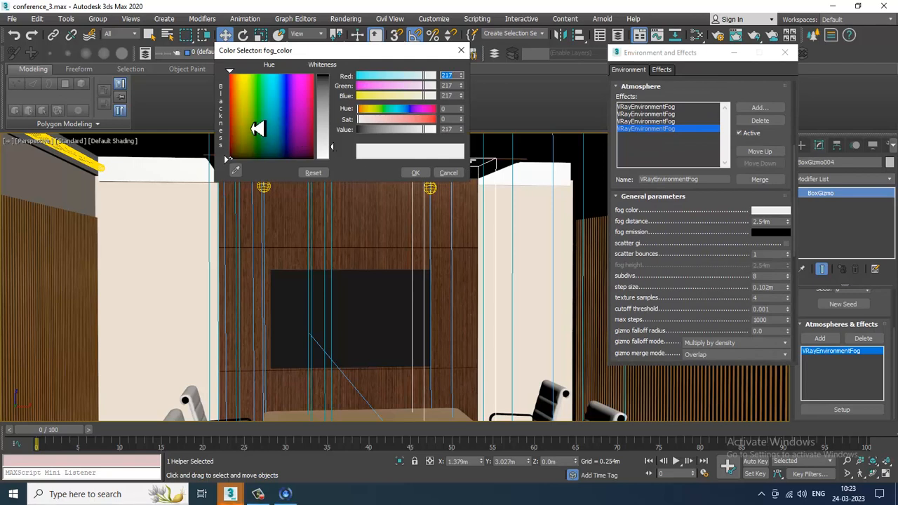
left_click(236, 115)
left_click_drag(326, 147, 328, 133)
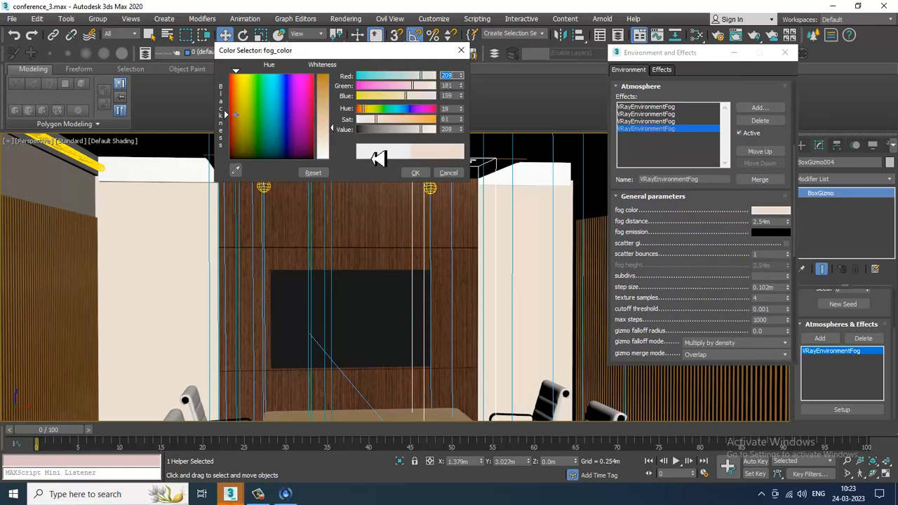
left_click(416, 175)
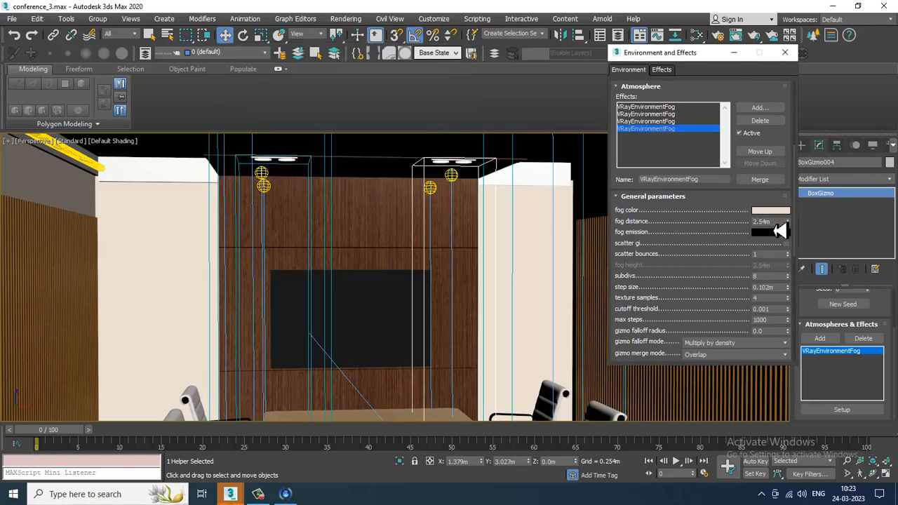
- Set this fog's distance to 37.12m and add PhotometricLight002 from the viewport to its lights list
double_click(767, 222)
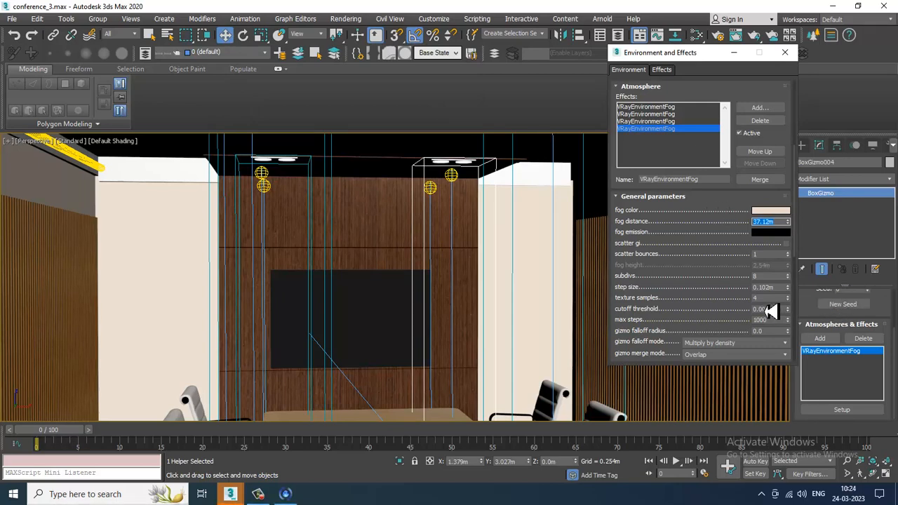
left_click_drag(744, 309, 735, 15)
left_click(727, 325)
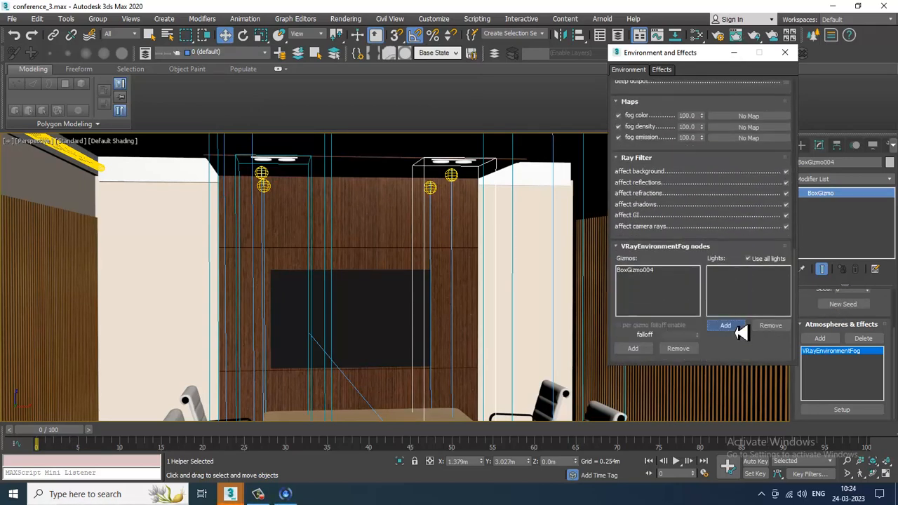
left_click(456, 179)
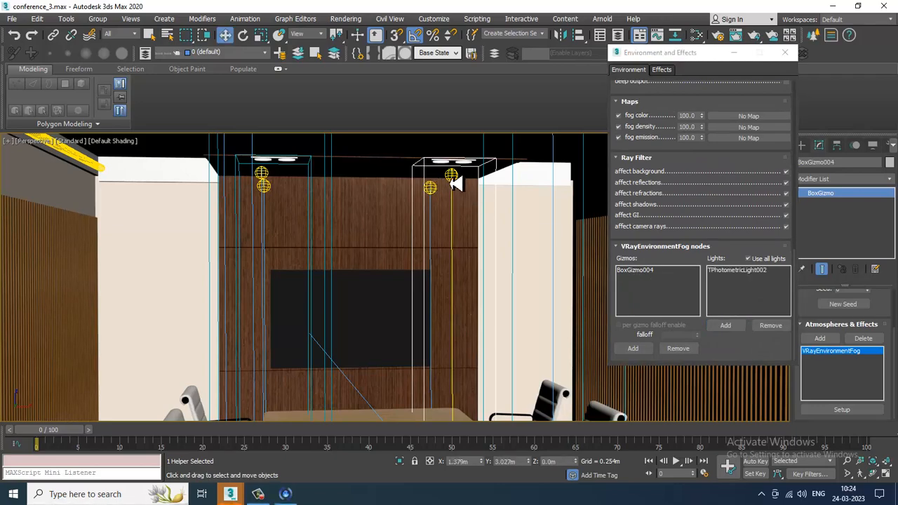
- Switch to the camera view and render it to preview the fog, then close the frame buffer
scroll(459, 186, "down", 6)
mouse_move(472, 212)
middle_mouse_down("alt")
mouse_move(481, 219)
mouse_move(459, 223)
mouse_move(475, 217)
middle_mouse_up("alt")
left_click(734, 53)
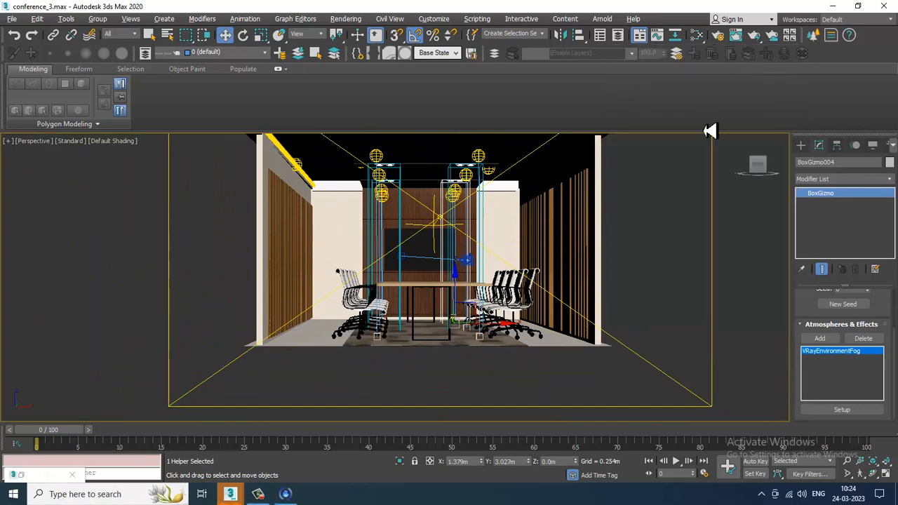
key("alt+w")
left_click(588, 333)
key("alt+w")
key("shift+q")
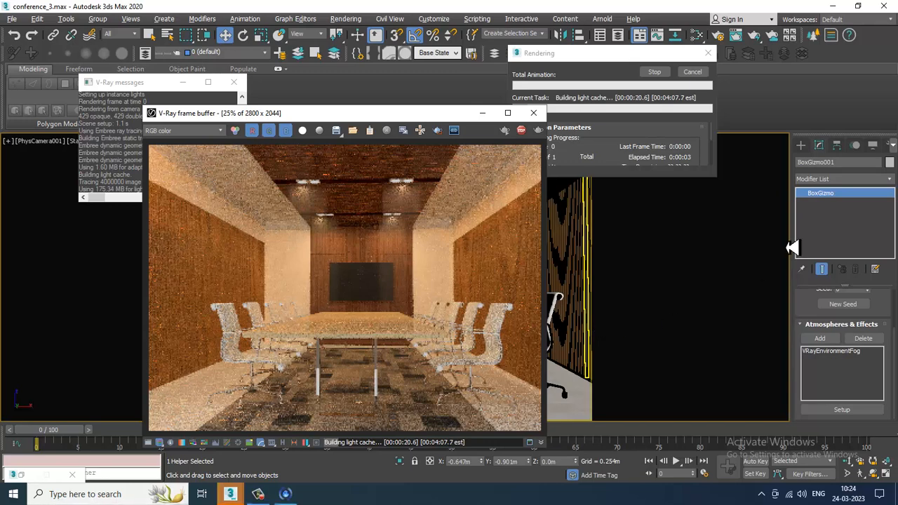
left_click(524, 131)
left_click(534, 113)
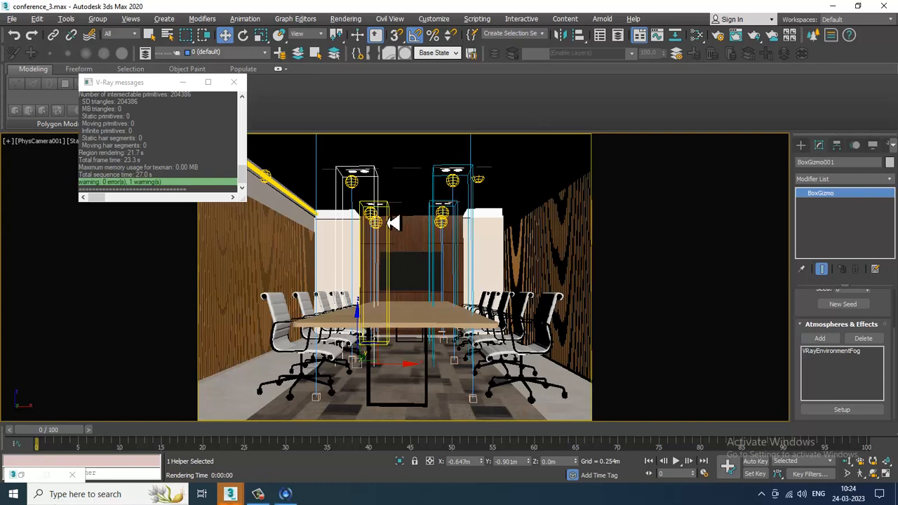
- Select the third box gizmo, open the fog setup and set the first fog's distance to 25m
left_click(388, 223)
left_click(828, 354)
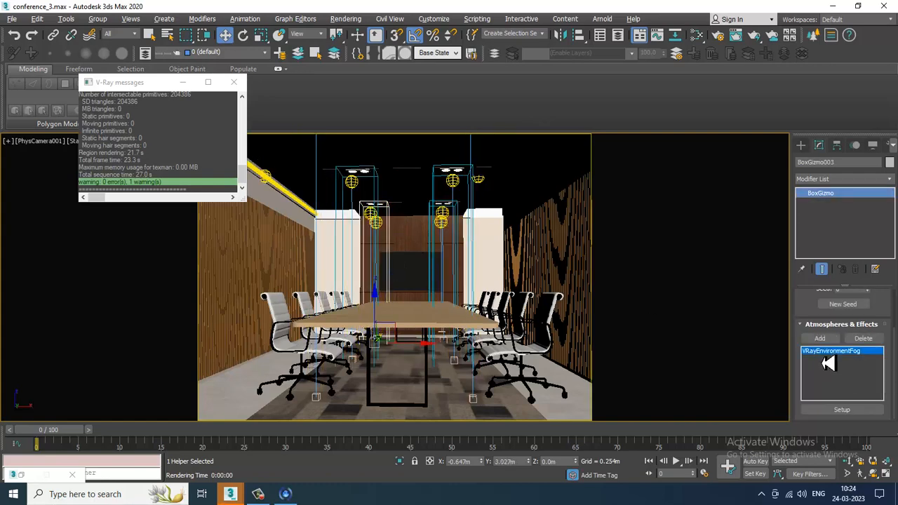
left_click(846, 410)
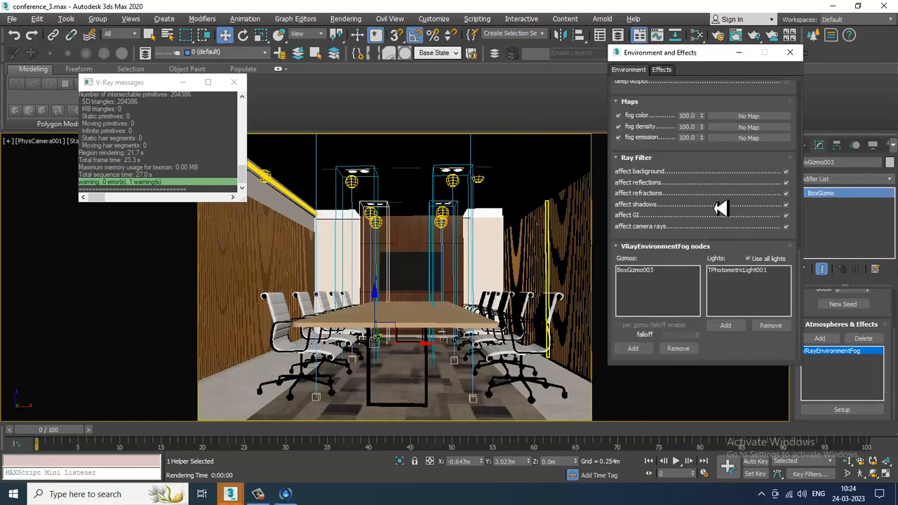
scroll(722, 208, "up", 15)
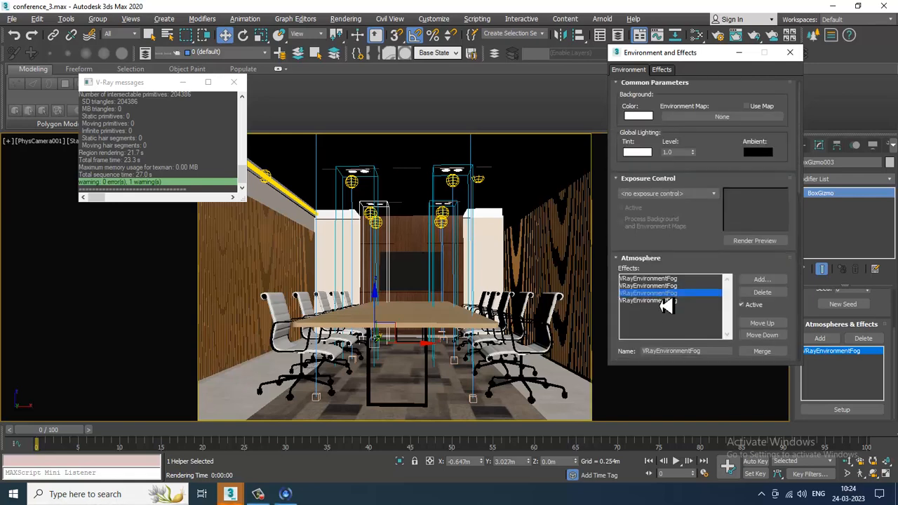
left_click(667, 279)
scroll(769, 320, "down", 5)
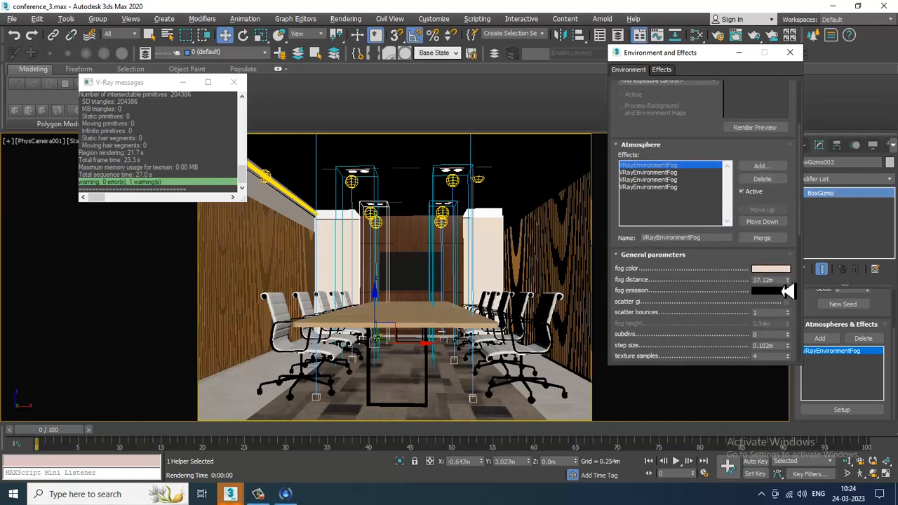
type("25.0m")
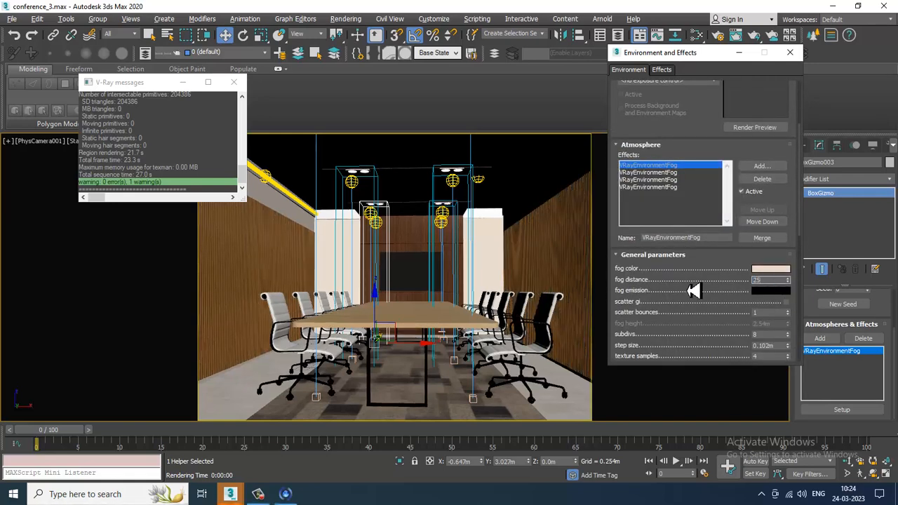
- Set the fog distance of the second, third and fourth VRayEnvironmentFog effects to 25m each
left_click(677, 173)
left_click_drag(779, 282, 718, 282)
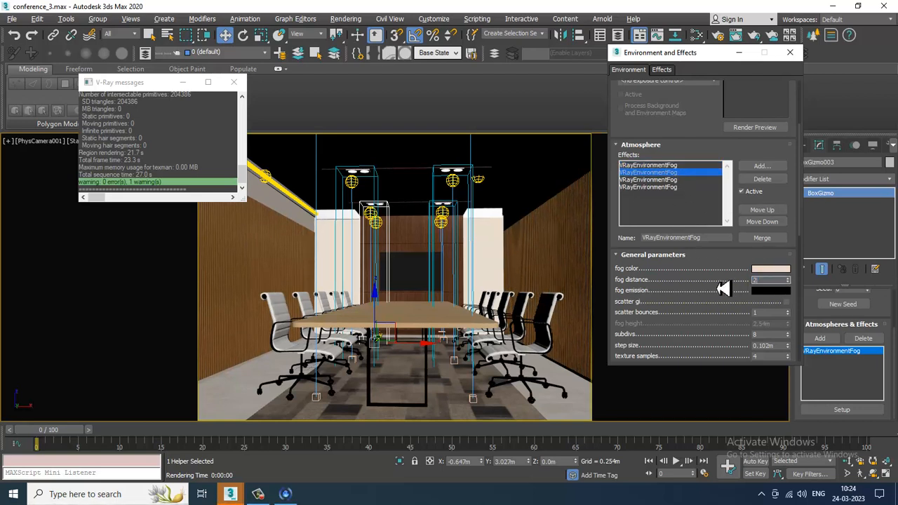
left_click(679, 181)
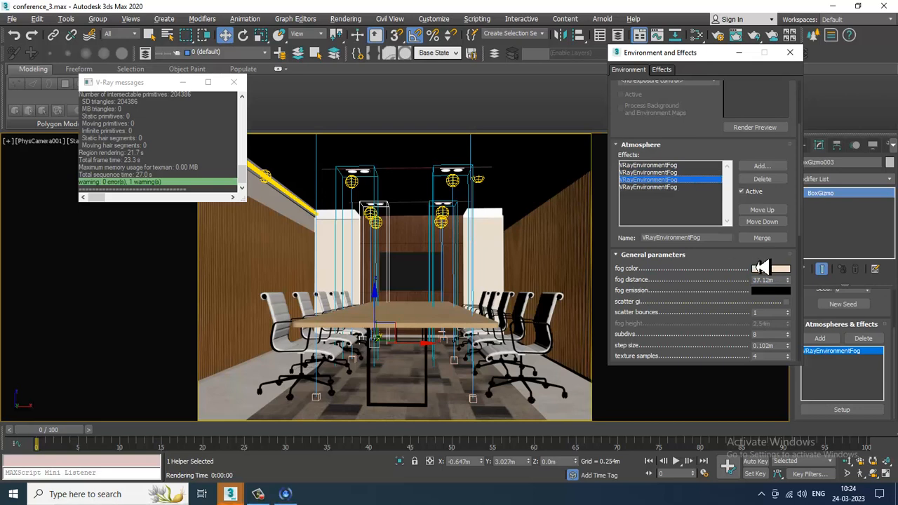
left_click_drag(772, 280, 692, 298)
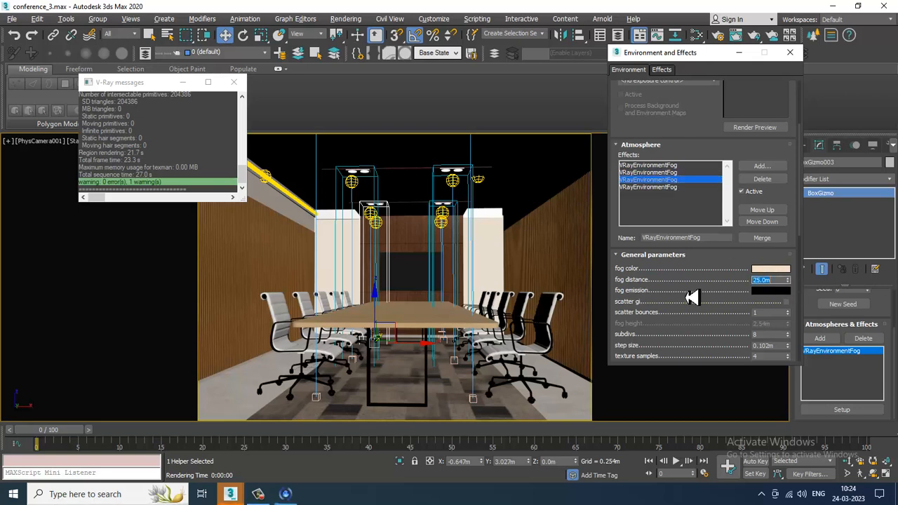
left_click(659, 186)
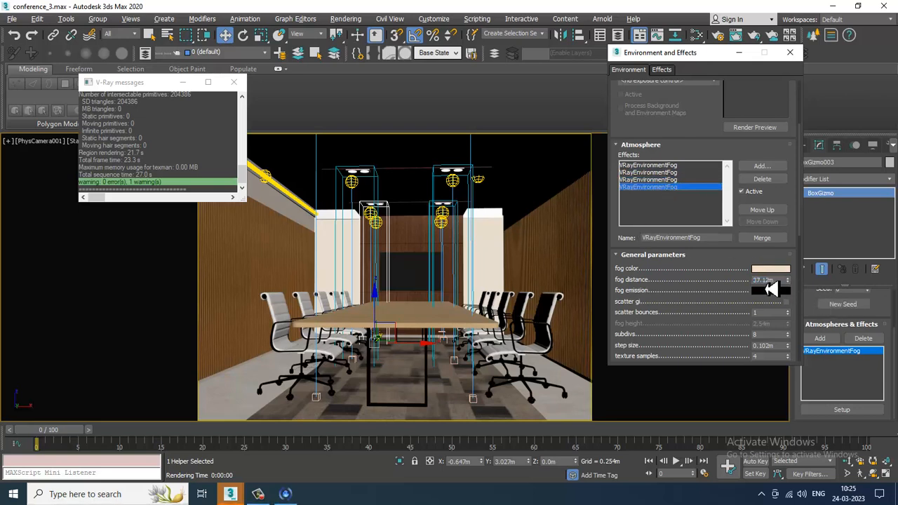
left_click_drag(772, 280, 719, 294)
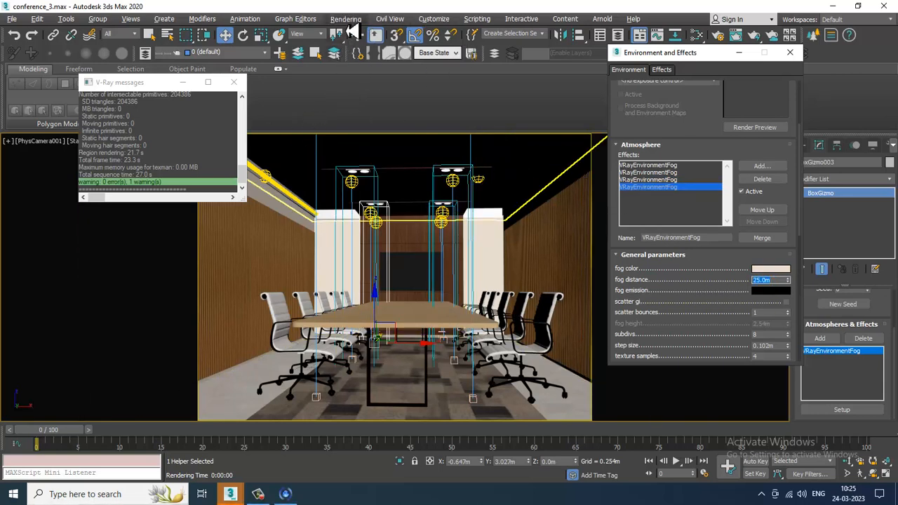
- Render the scene again and inspect the enlarged result before closing the frame buffer
left_click(346, 18)
left_click(354, 35)
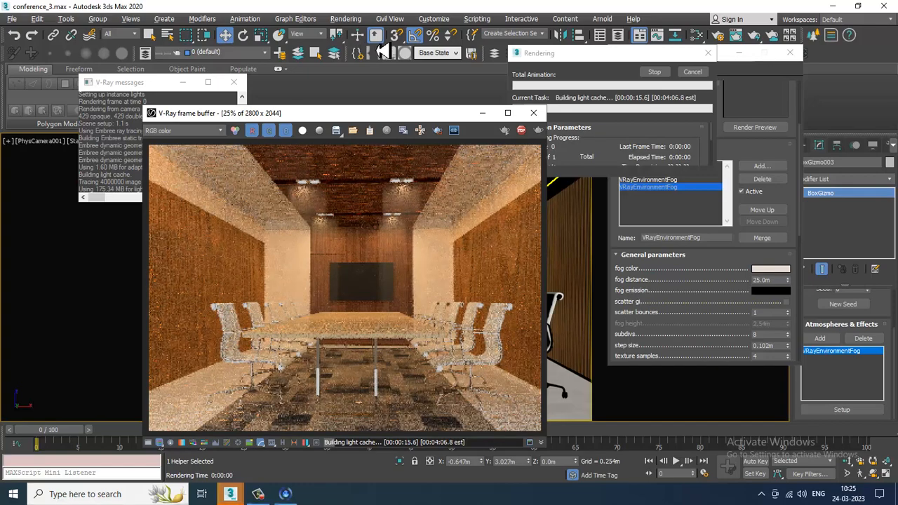
left_click(508, 113)
scroll(477, 282, "up", 1)
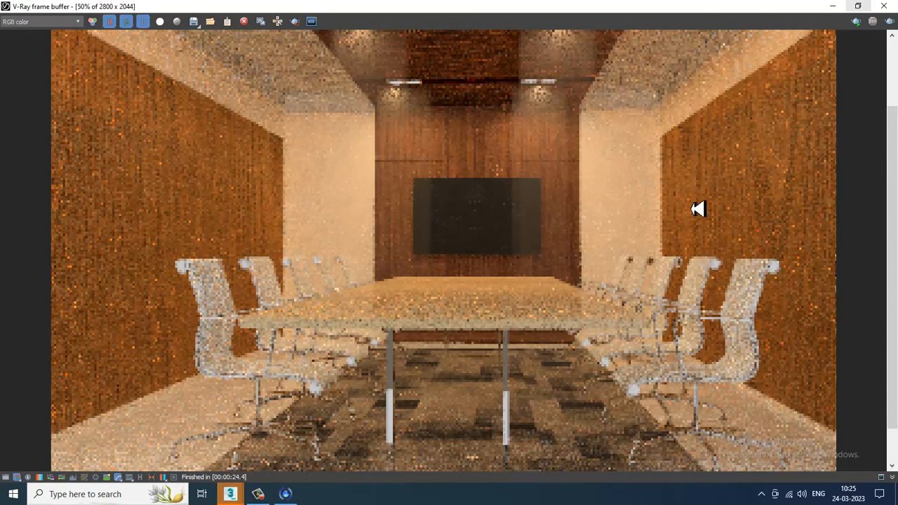
left_click(884, 6)
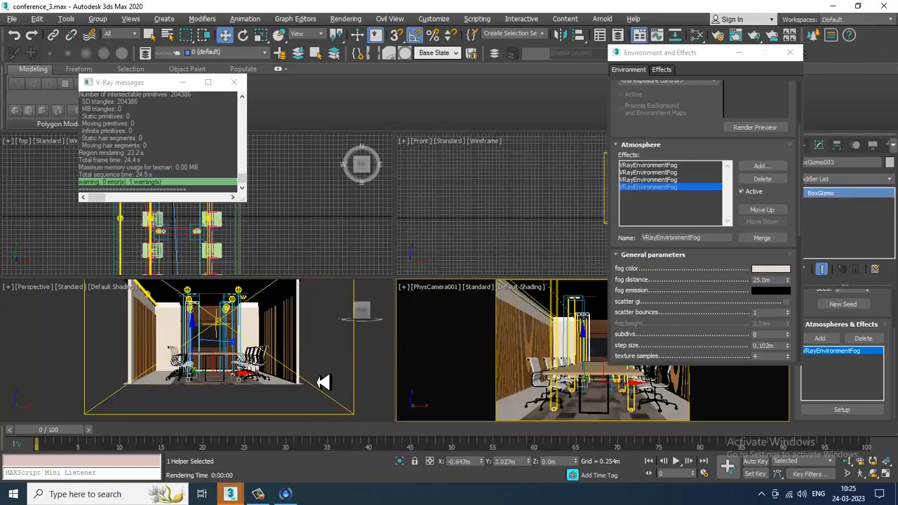
- Select the VRayLight in front of the room in the perspective view and raise its temperature to about 6162
middle_click_drag(341, 379, 421, 384)
key("alt+w")
scroll(344, 375, "down", 4)
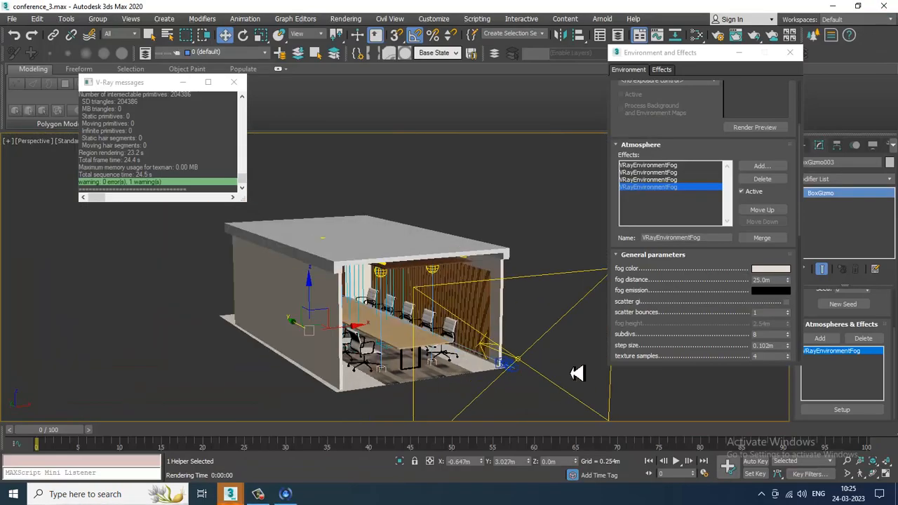
left_click(525, 364)
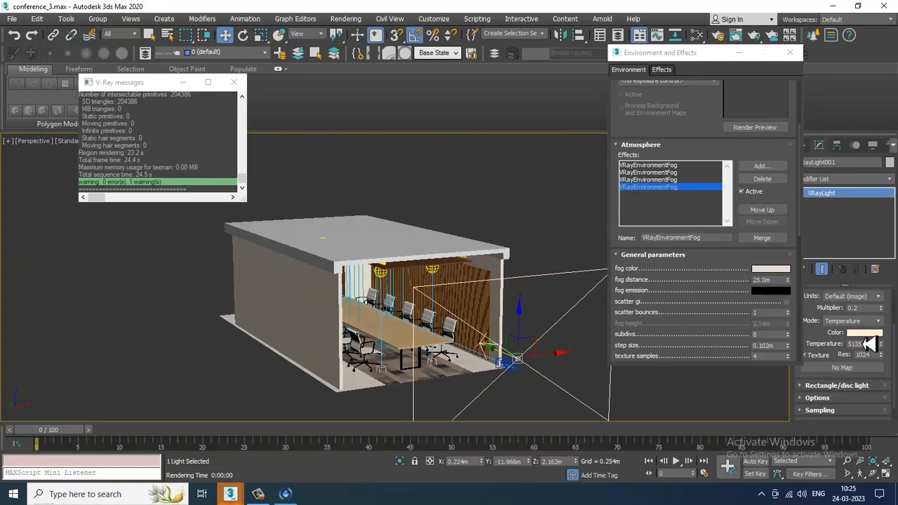
left_click_drag(883, 346, 885, 343)
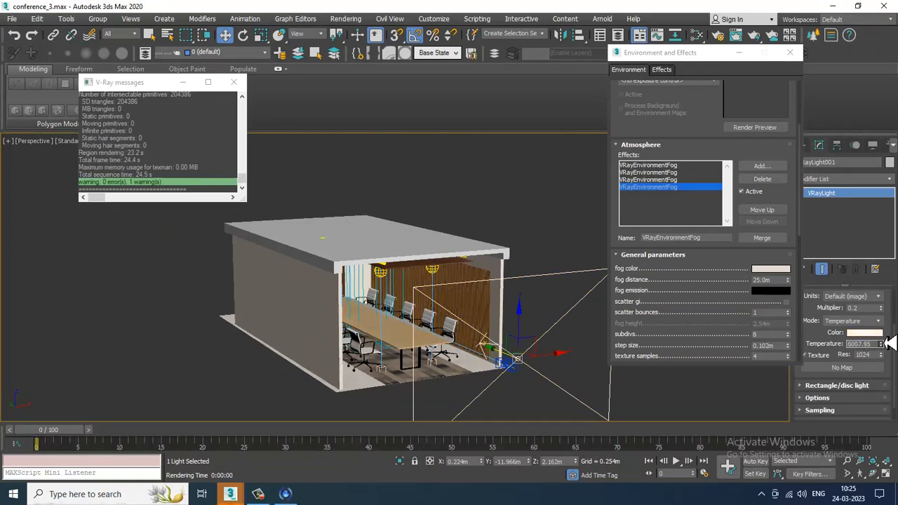
- Expand the light's Options settings and close the Environment and Effects window
left_click(837, 403)
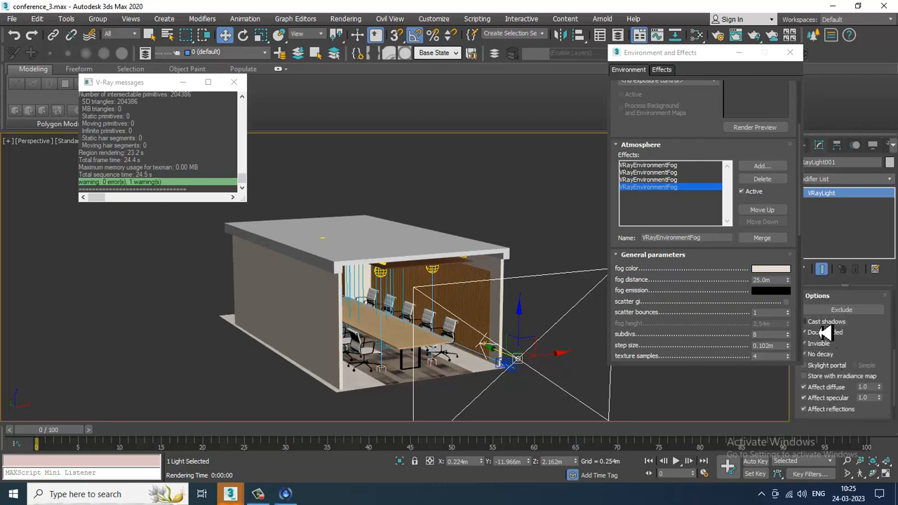
left_click_drag(865, 362, 878, 327)
left_click(791, 52)
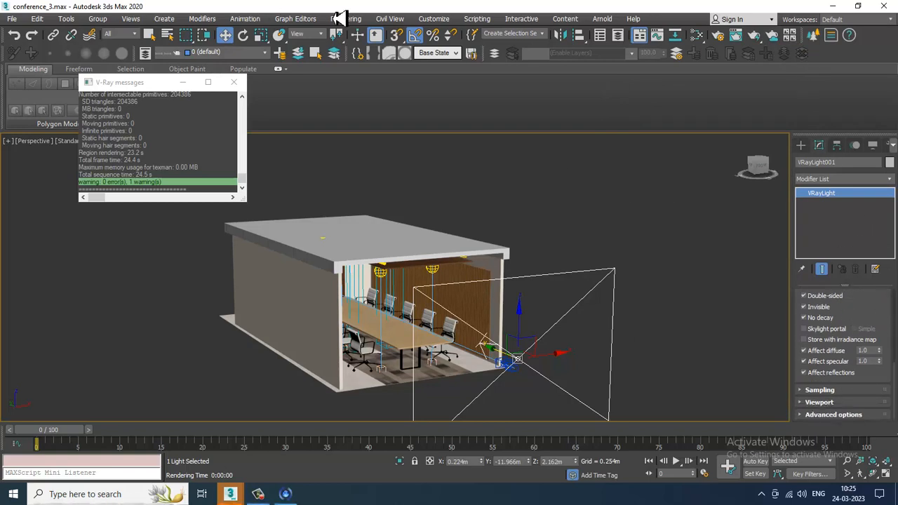
- Open the Material Editor and switch it to Compact mode
left_click(375, 34)
key("m")
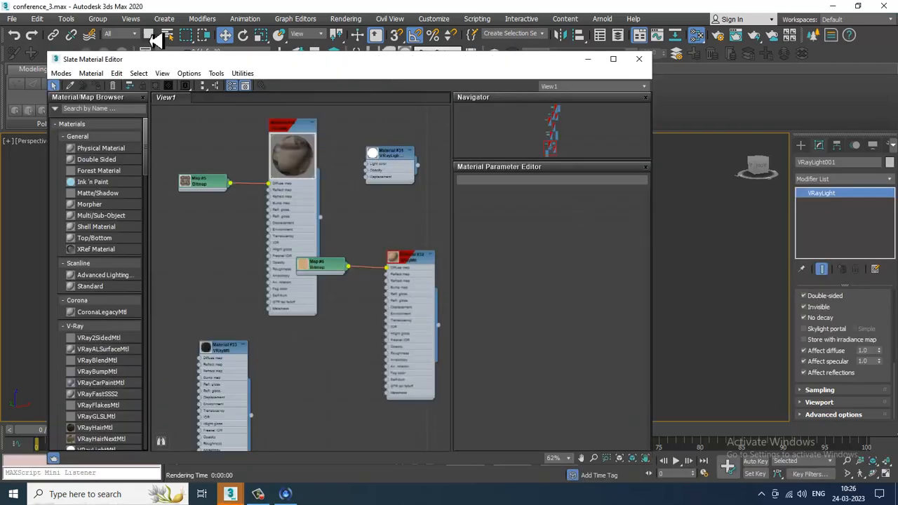
left_click(62, 73)
left_click(70, 85)
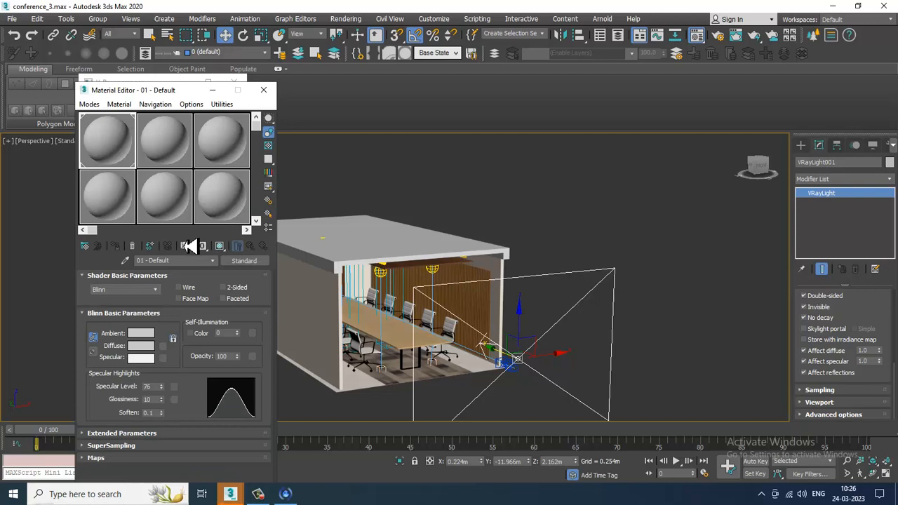
left_click(130, 493)
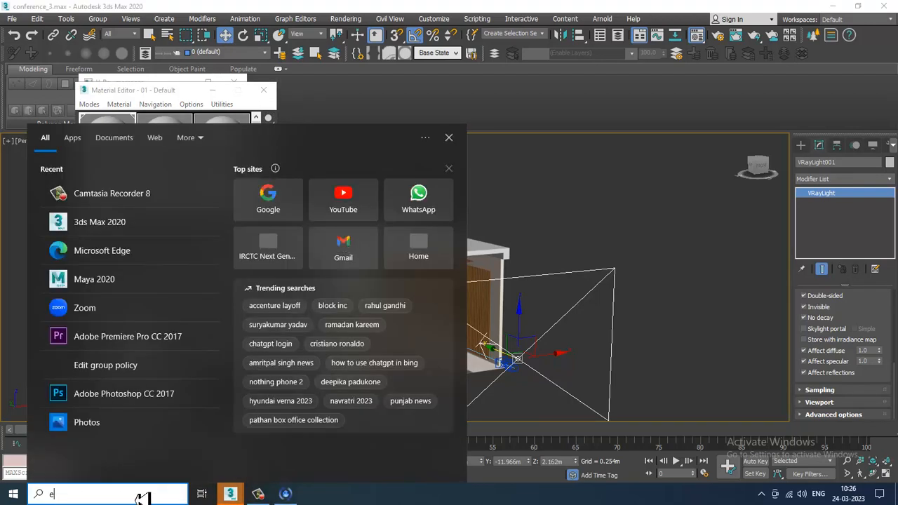
type("ed")
left_click(137, 196)
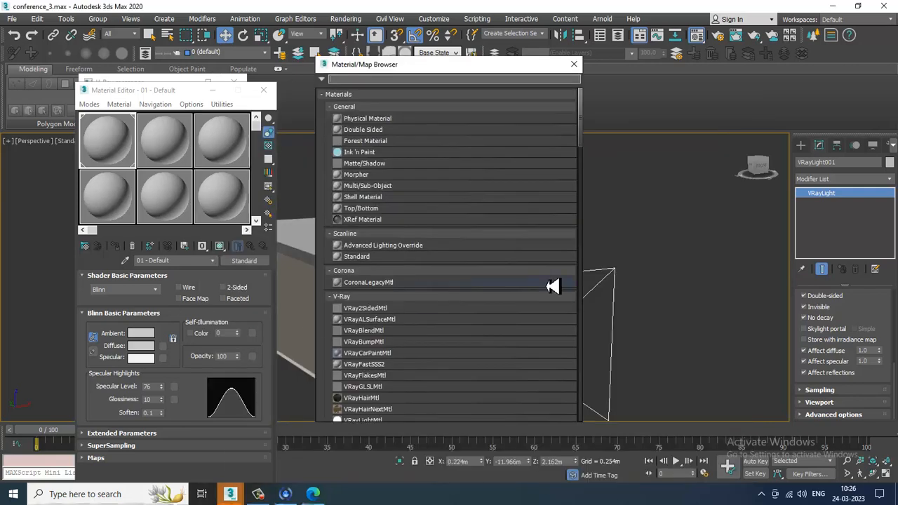
- Search the Material/Map Browser for VRayHDRI and load it into the first Material Editor slot
left_click(314, 494)
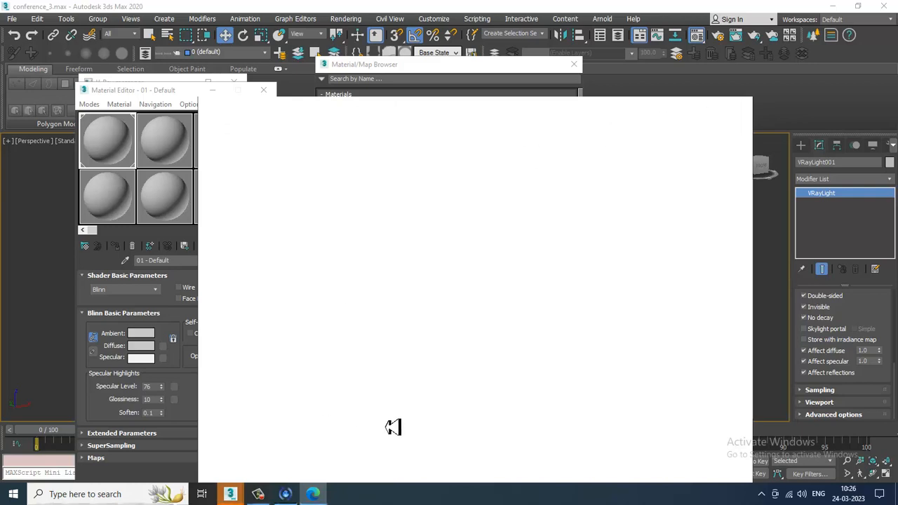
left_click(171, 98)
left_click(388, 100)
left_click(393, 95)
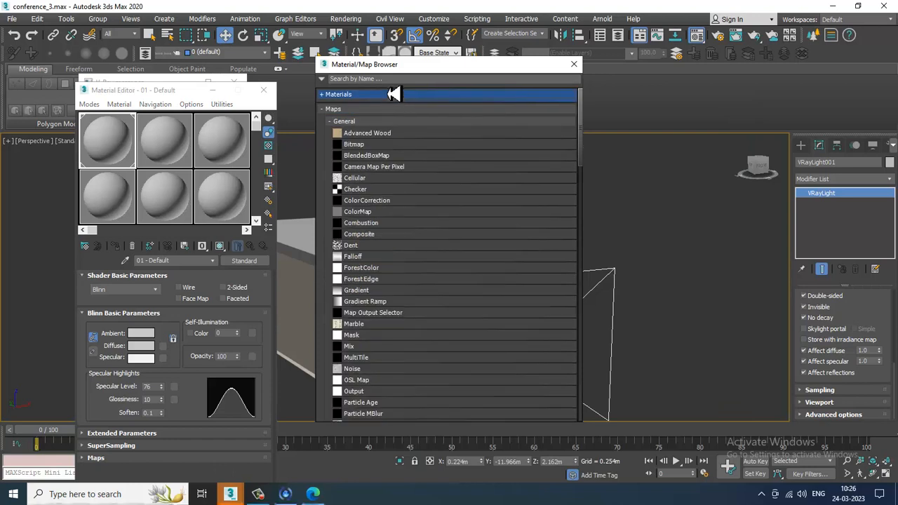
type("vra")
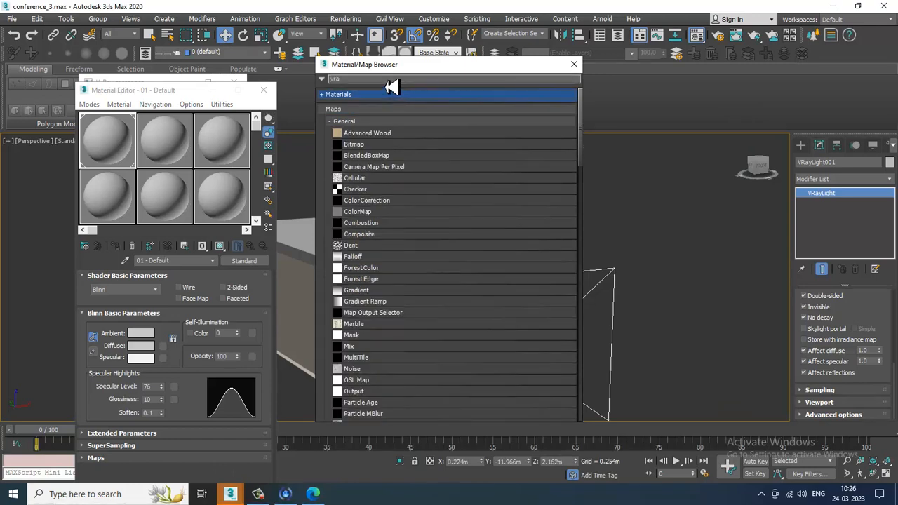
type("yhdri")
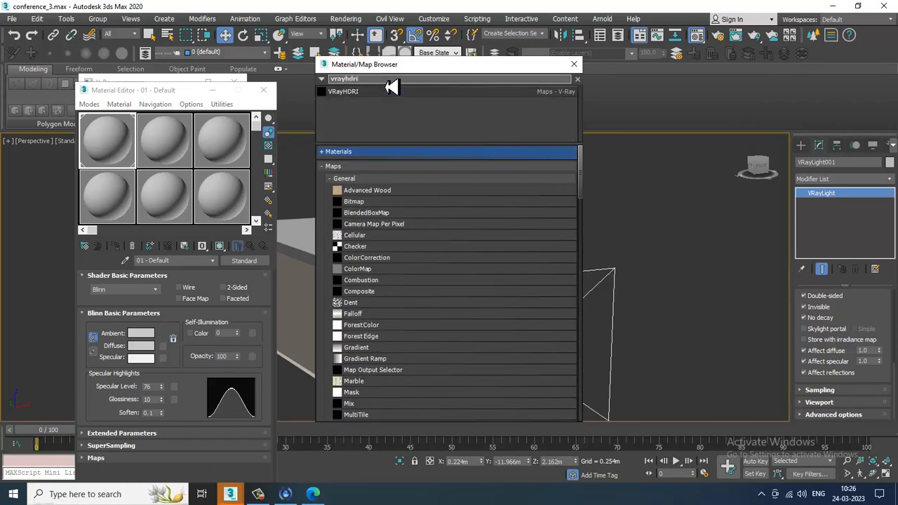
double_click(381, 92)
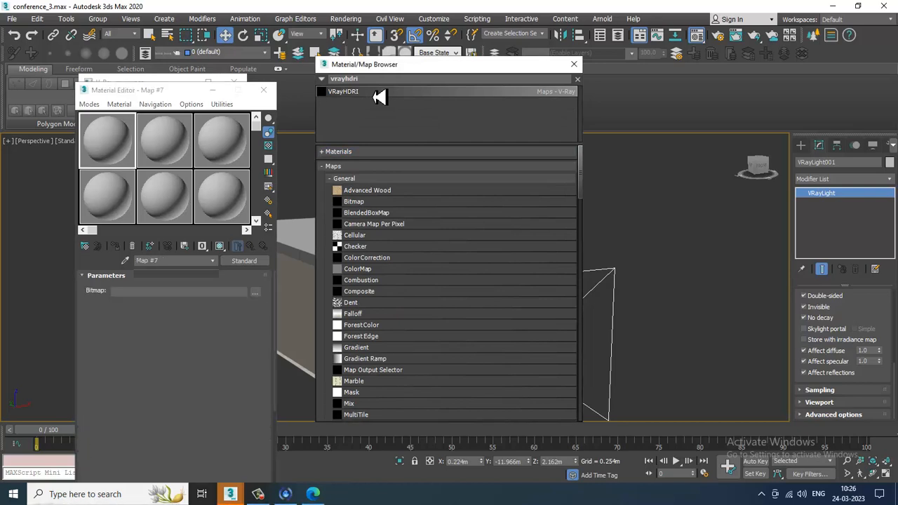
- Switch to Microsoft Edge, dismiss the restore prompt, and search the web for polyhaven
left_click(313, 494)
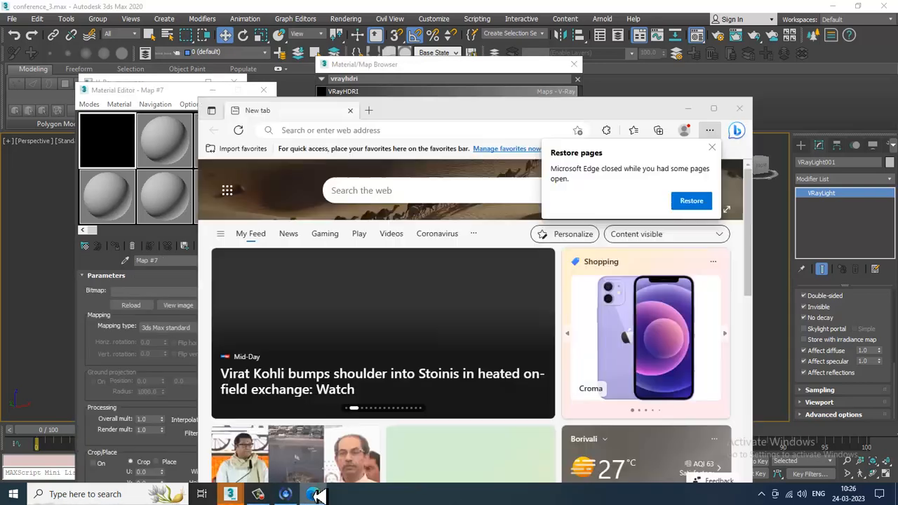
left_click(715, 110)
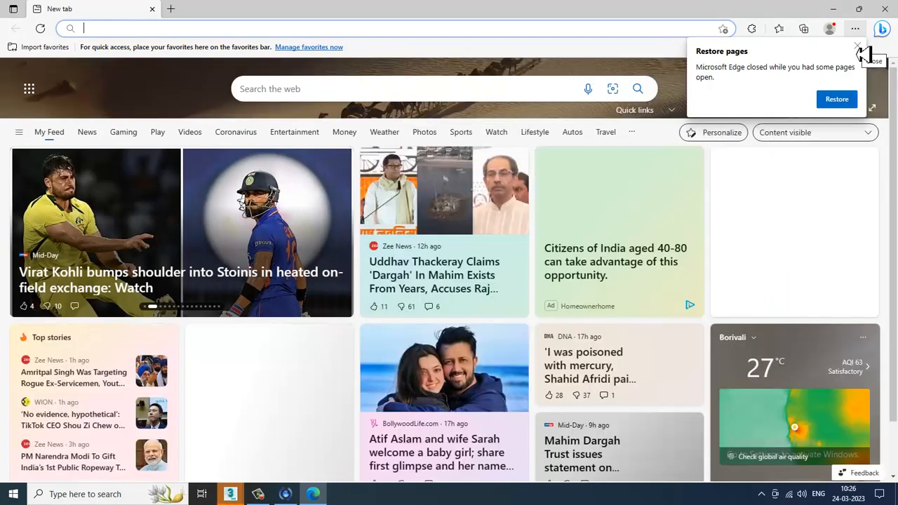
left_click(857, 46)
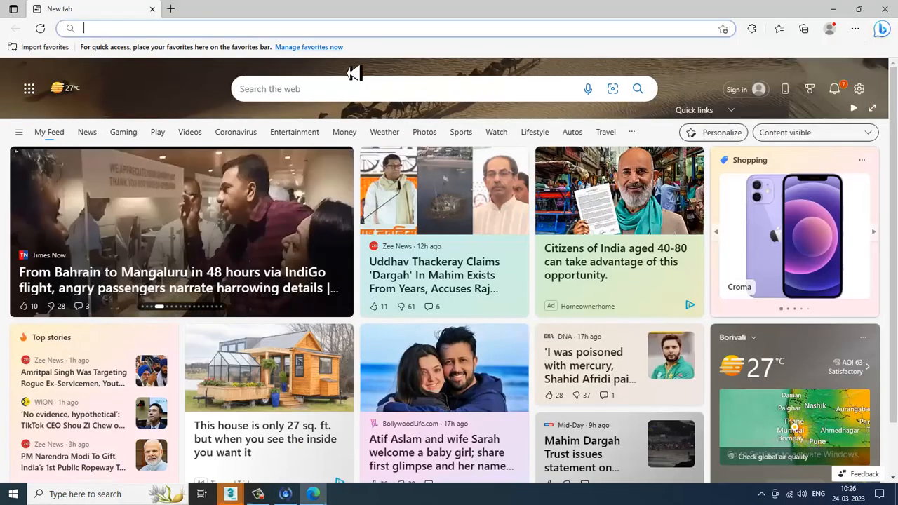
left_click(332, 32)
type("polyt")
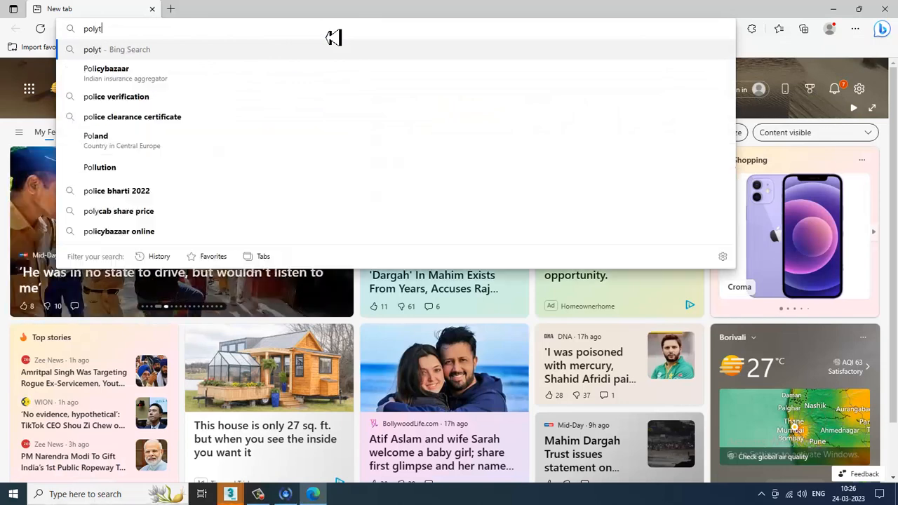
key("BackSpace")
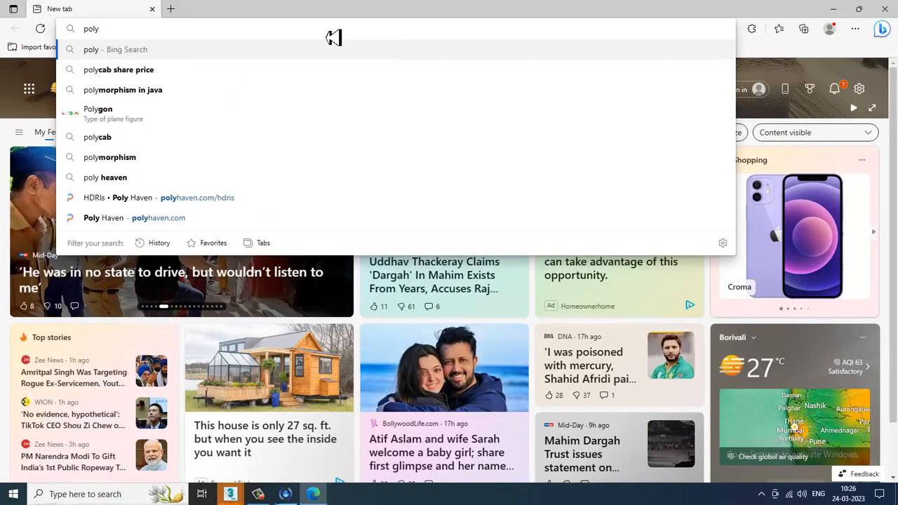
type("haven")
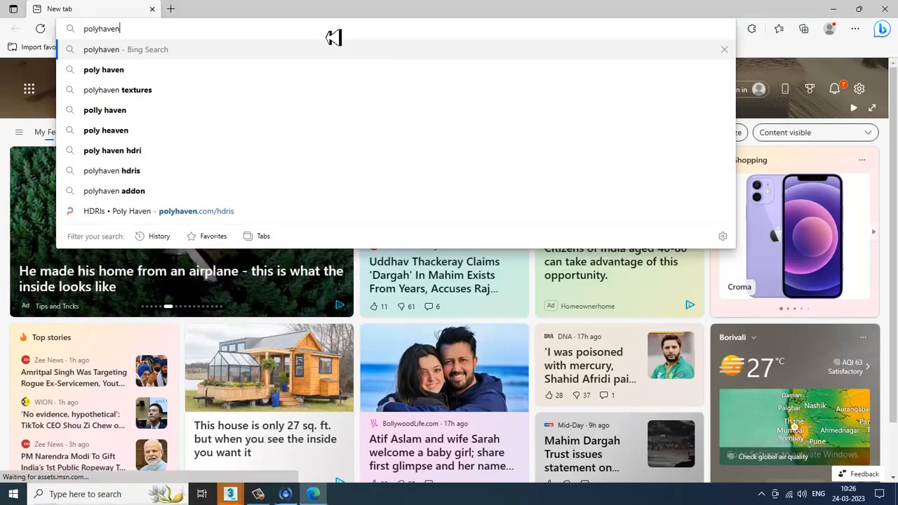
key("Return")
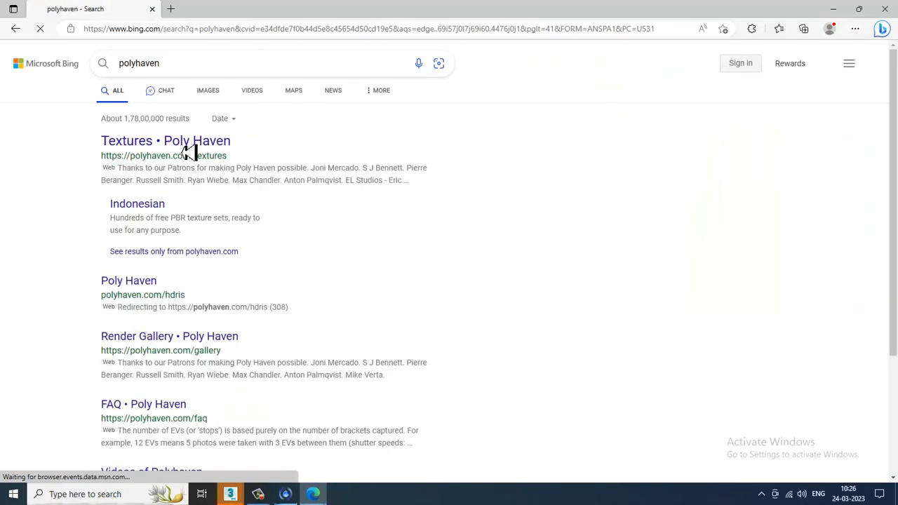
- Browse Poly Haven's indoor HDRIs and download the Distribution Board HDRI as 4K EXR
left_click(193, 149)
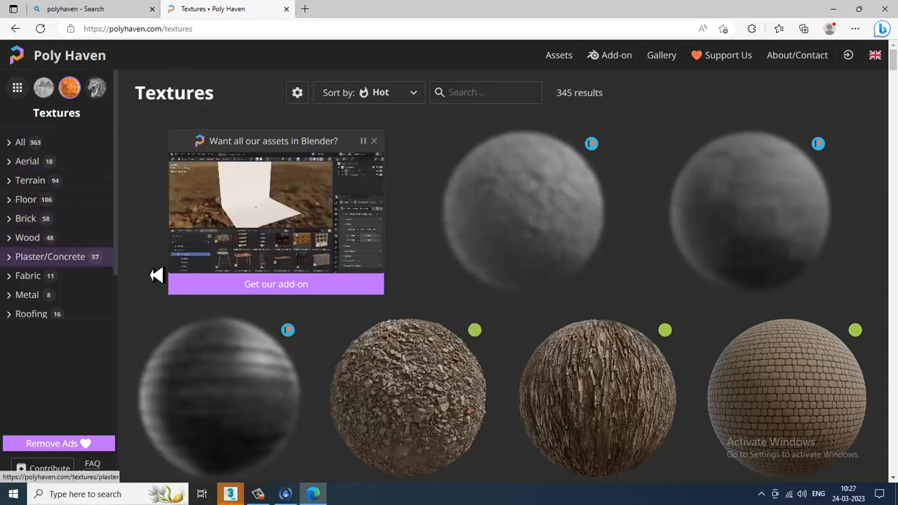
scroll(195, 272, "down", 6)
scroll(195, 272, "up", 6)
left_click(75, 63)
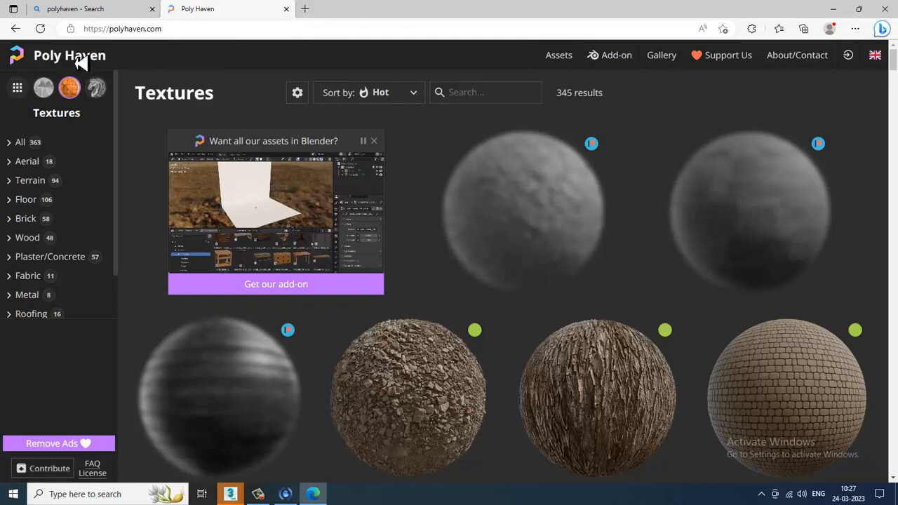
scroll(351, 351, "down", 4)
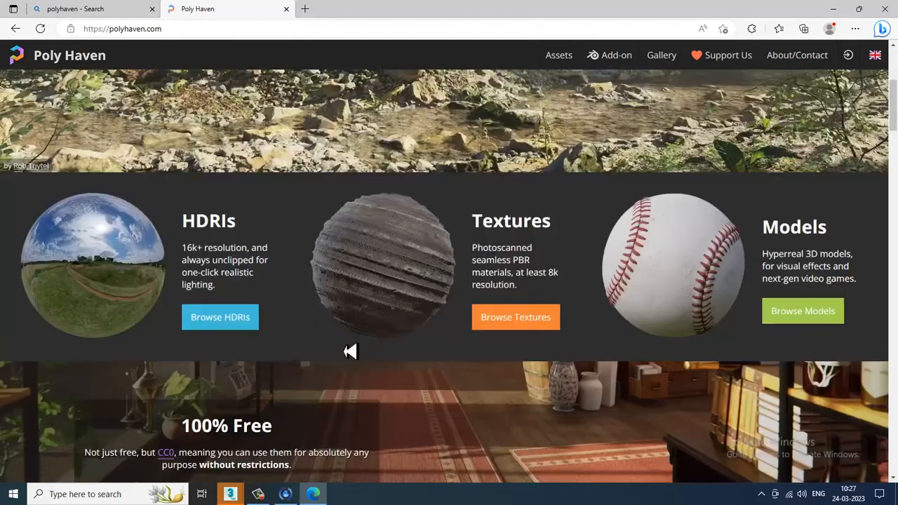
left_click(126, 260)
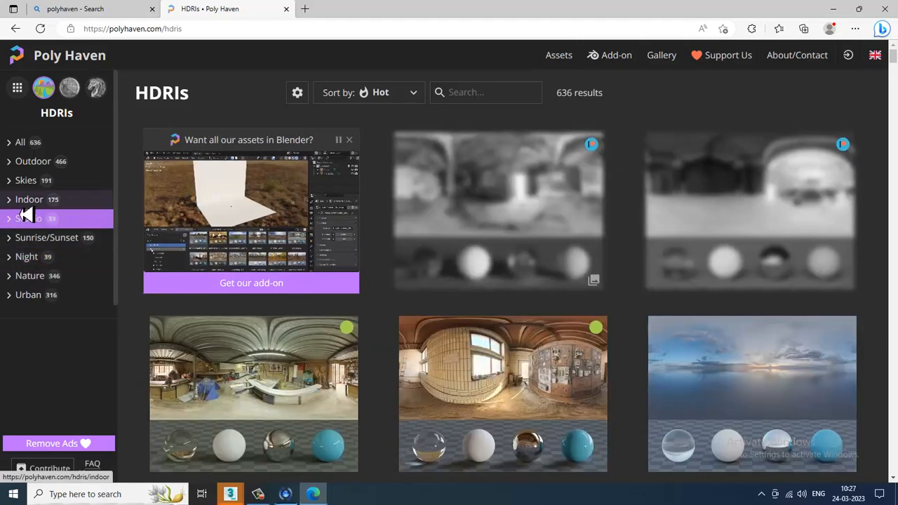
left_click(20, 200)
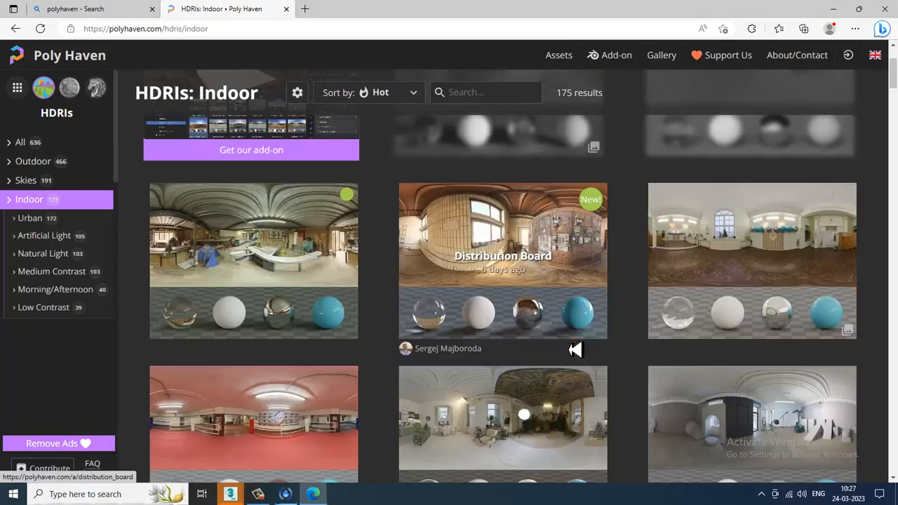
left_click(550, 236)
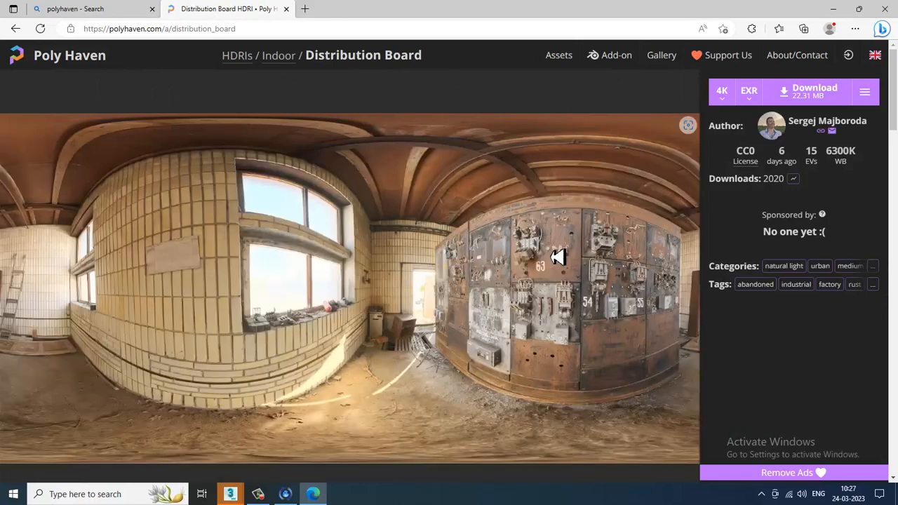
left_click(816, 93)
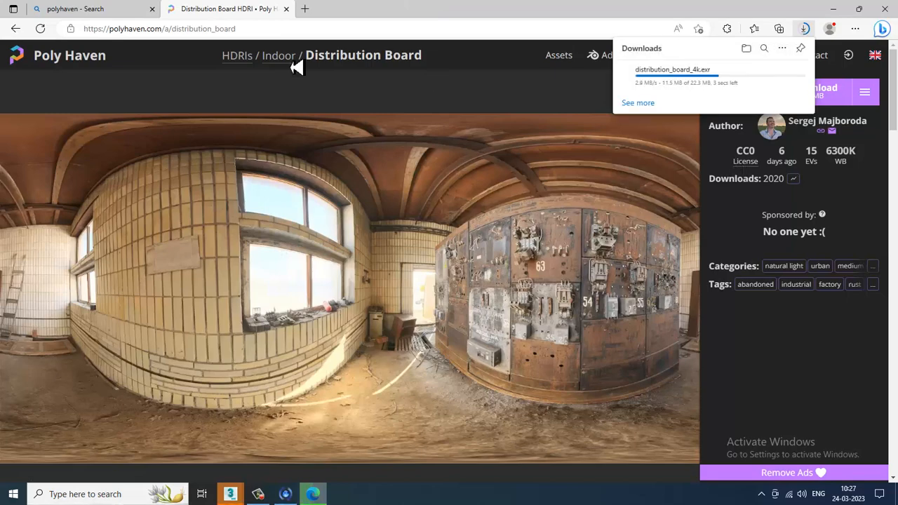
- Return to the indoor HDRI list and download the Blocky Photo Studio HDRI as well
left_click(94, 8)
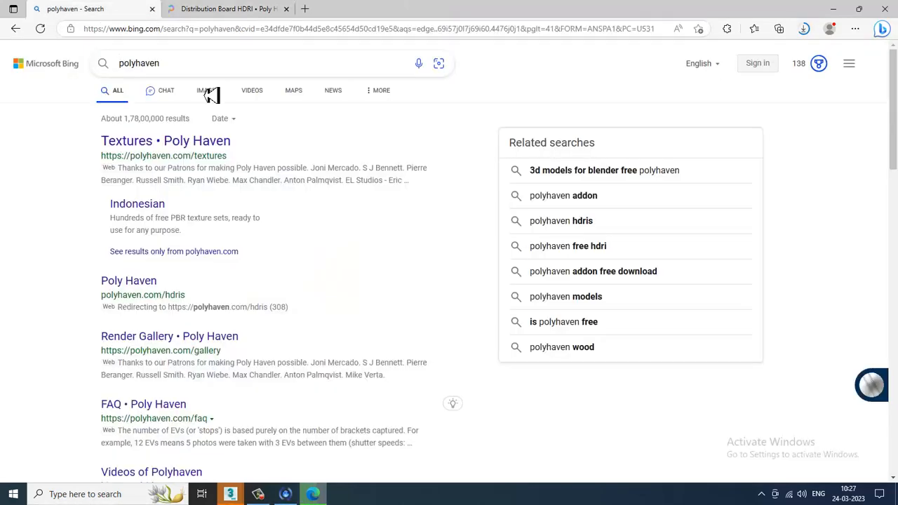
left_click(208, 10)
left_click(15, 28)
scroll(529, 315, "down", 5)
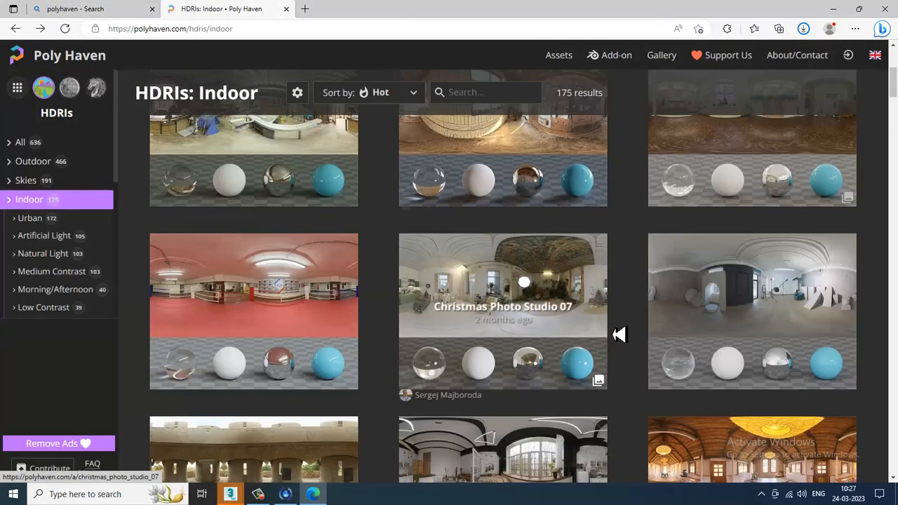
scroll(618, 335, "down", 1)
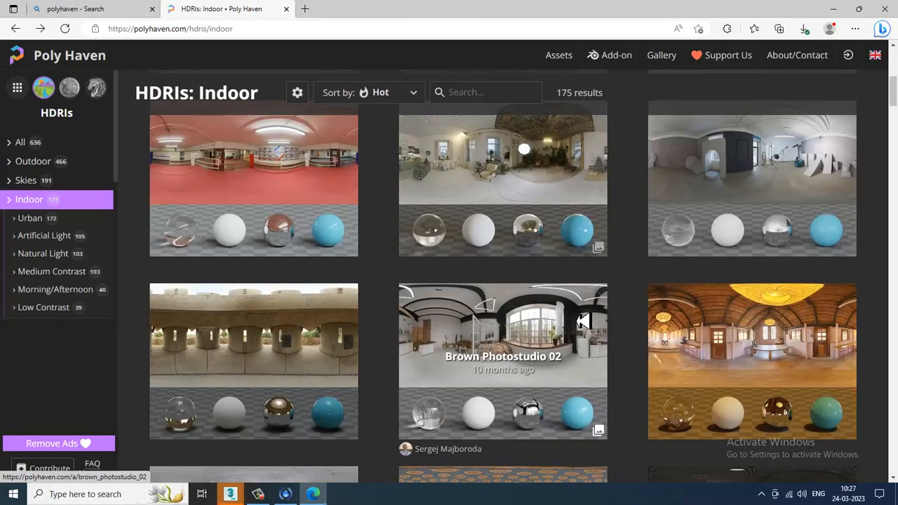
left_click(828, 153)
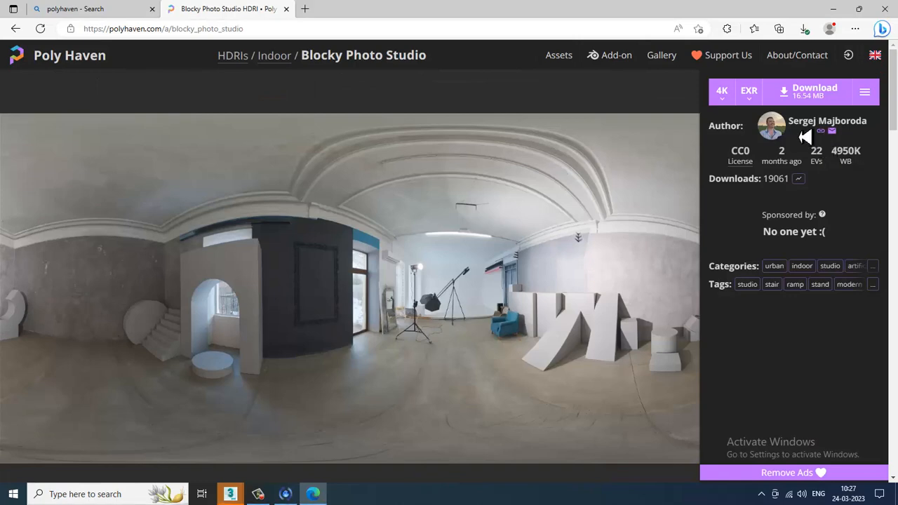
left_click(808, 99)
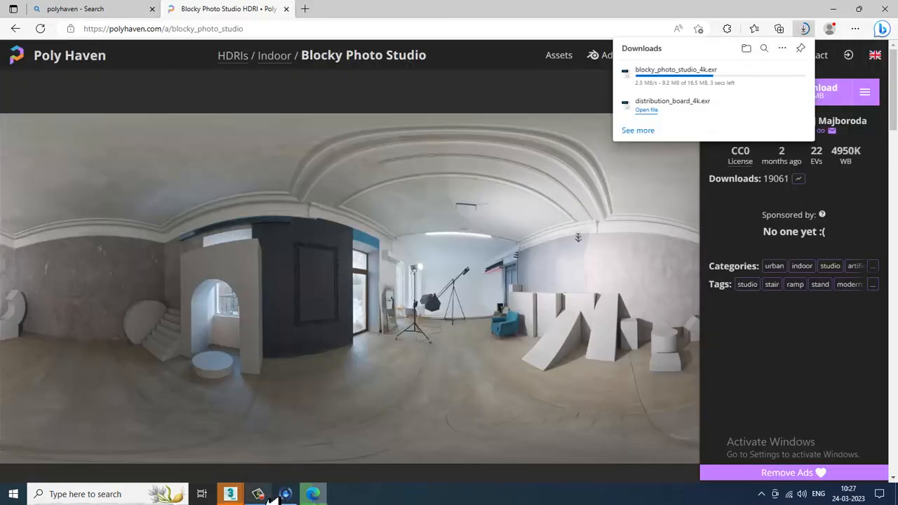
- Switch back to 3ds Max and load distribution_board_4k.exr from Downloads as the VRayHDRI bitmap
left_click(234, 496)
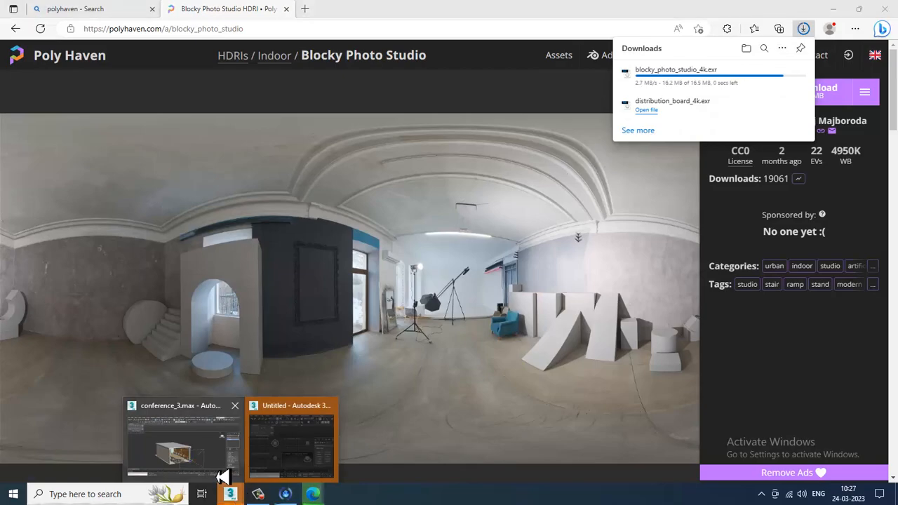
left_click(214, 467)
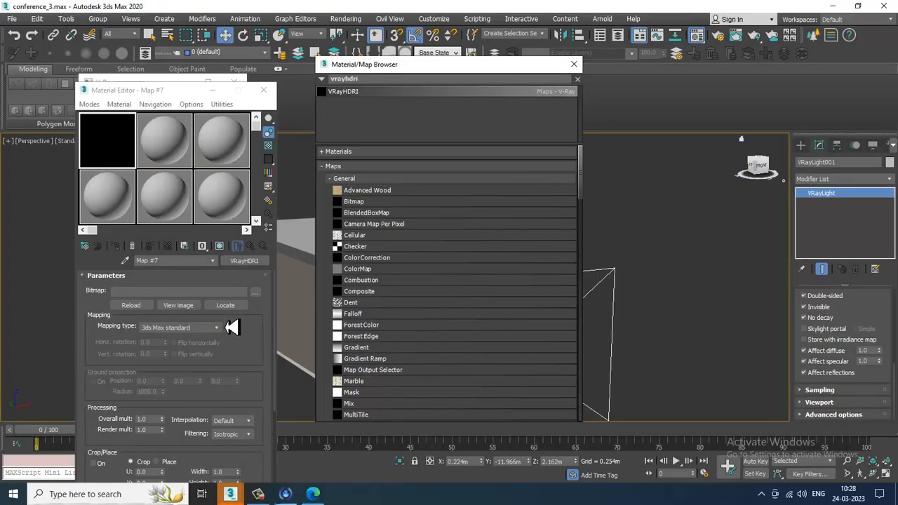
left_click(255, 292)
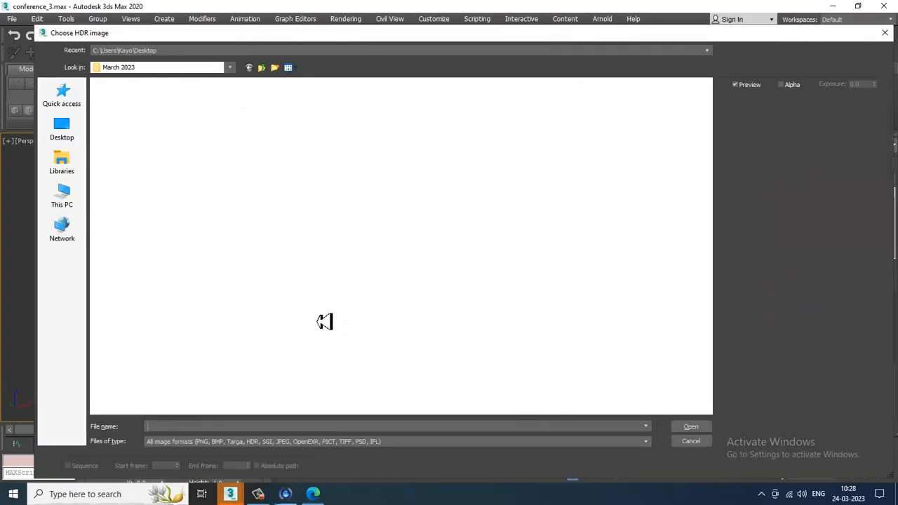
left_click(82, 197)
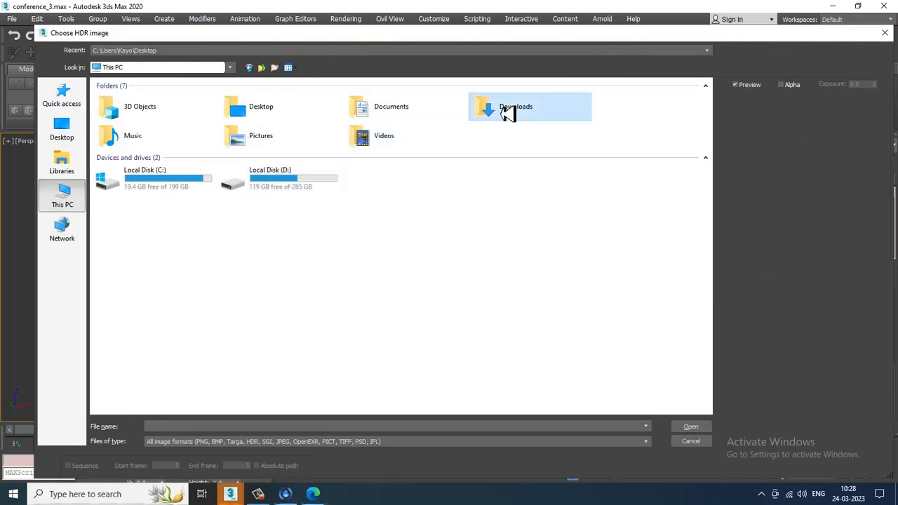
double_click(507, 110)
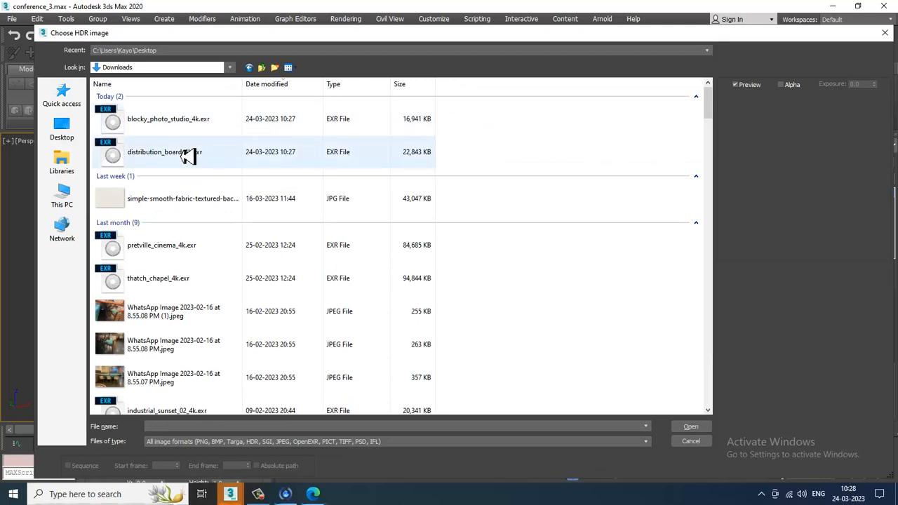
left_click(239, 159)
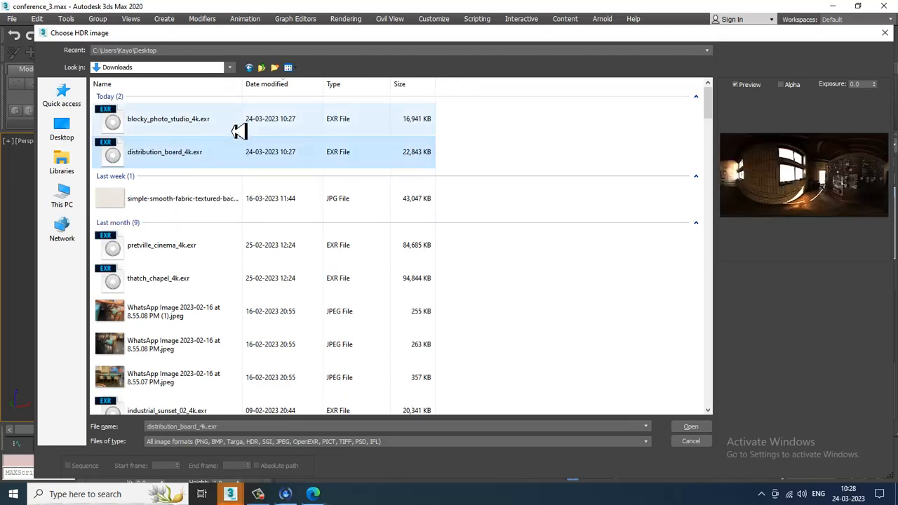
left_click(239, 132)
double_click(239, 160)
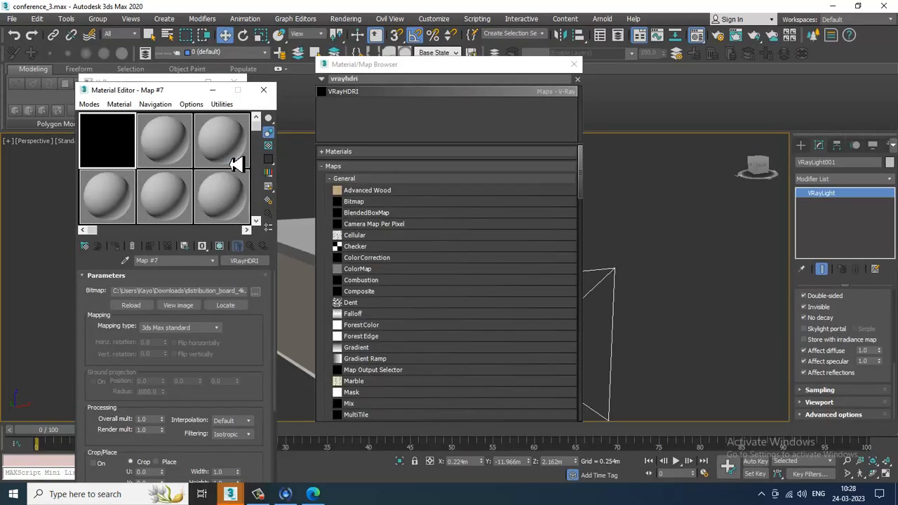
- Set the HDRI's mapping type to Spherical and close the Material/Map Browser
left_click(211, 328)
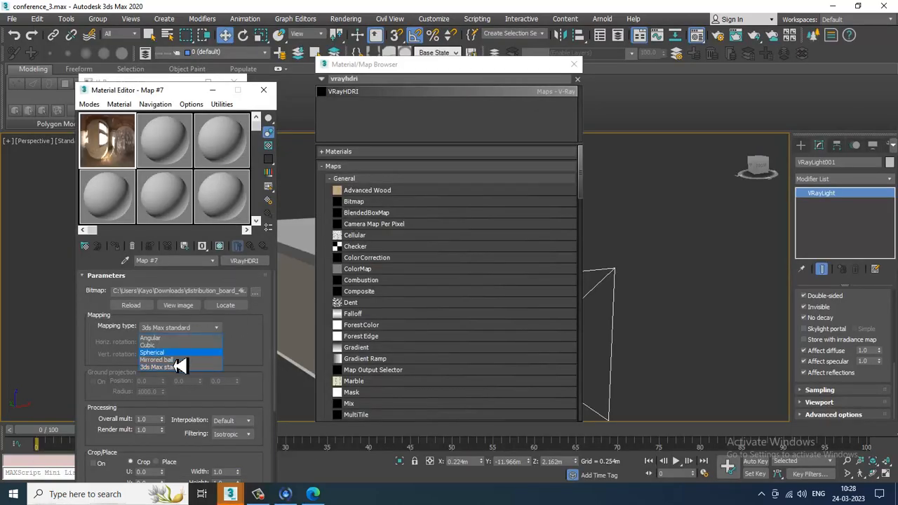
left_click(179, 353)
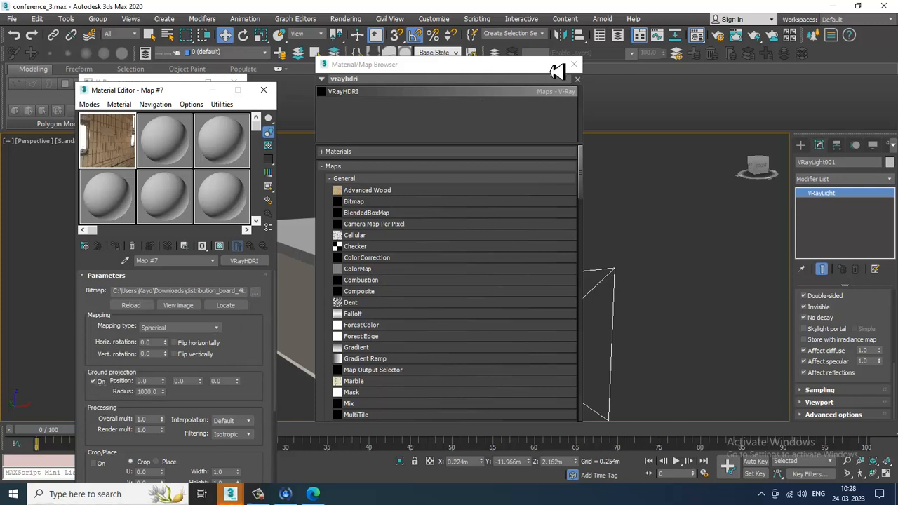
left_click(574, 65)
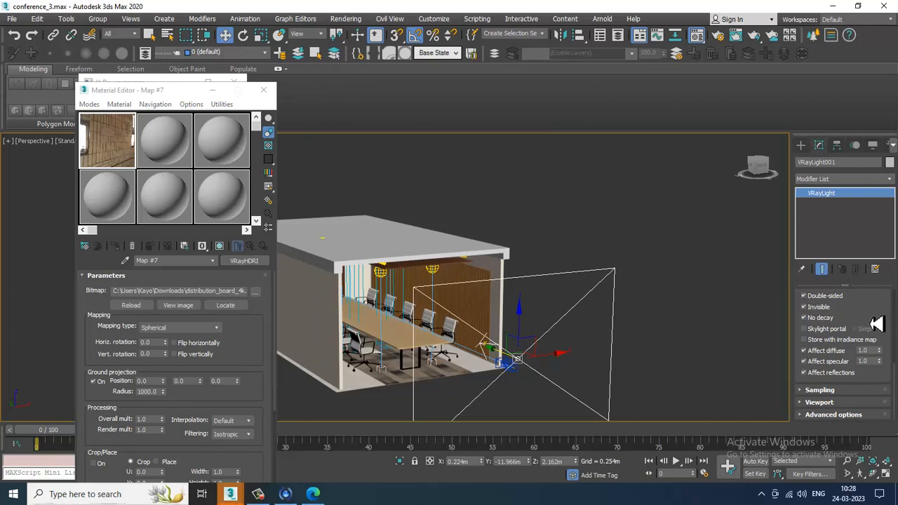
scroll(878, 323, "up", 3)
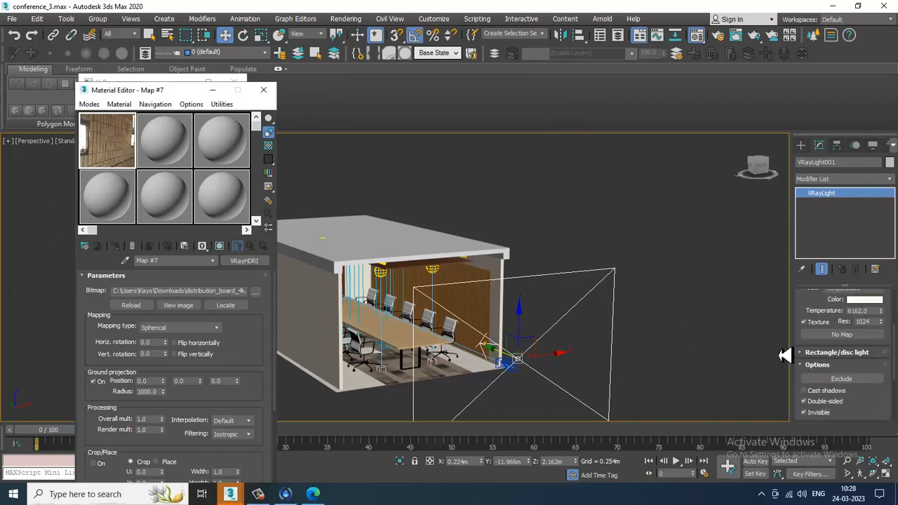
- Assign the VRayHDRI map as an instance to the selected VRayLight's texture slot
left_click_drag(851, 344, 846, 337)
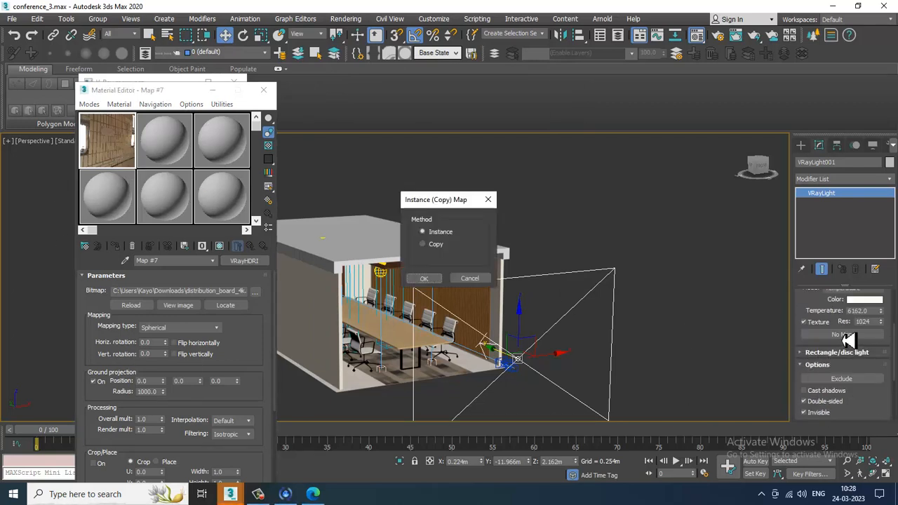
left_click(441, 284)
- Switch to the maximised PhysCamera001 view and render a test image
key("alt+w")
key("c")
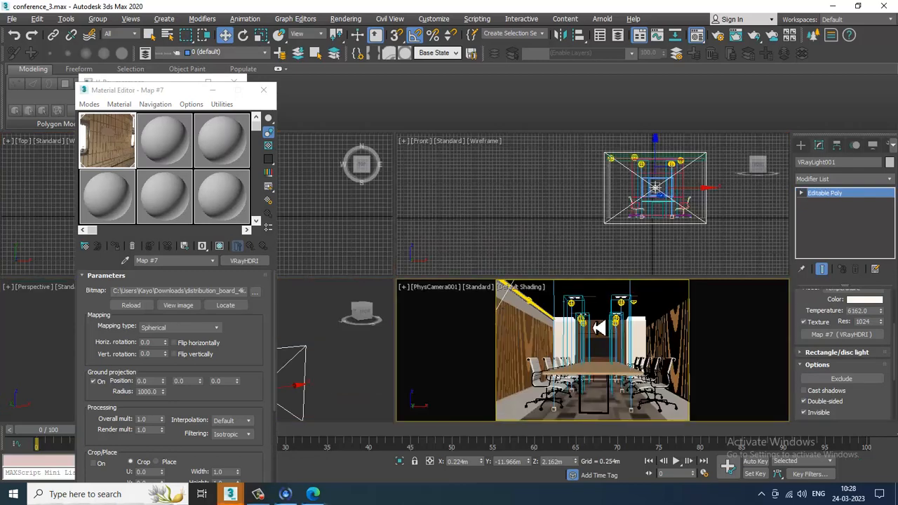
left_click(599, 328)
key("alt+w")
key("shift+q")
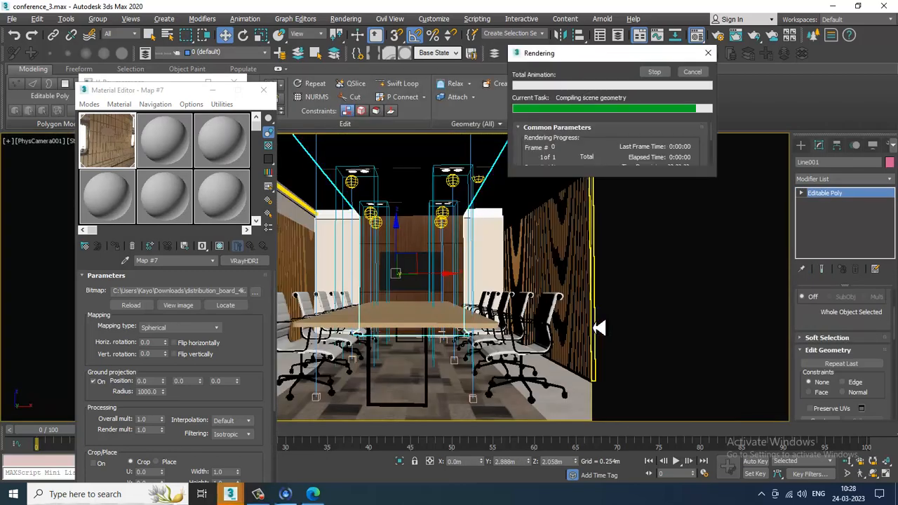
scroll(470, 296, "down", 1)
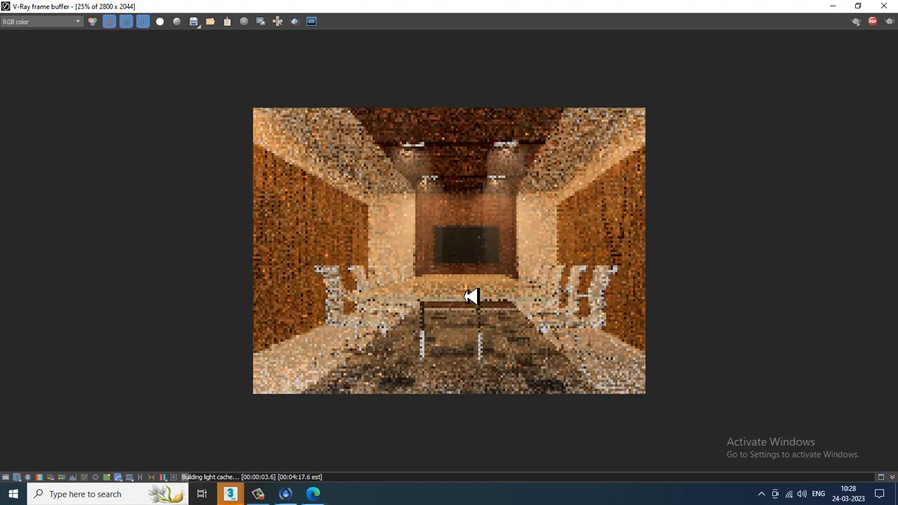
left_click(884, 6)
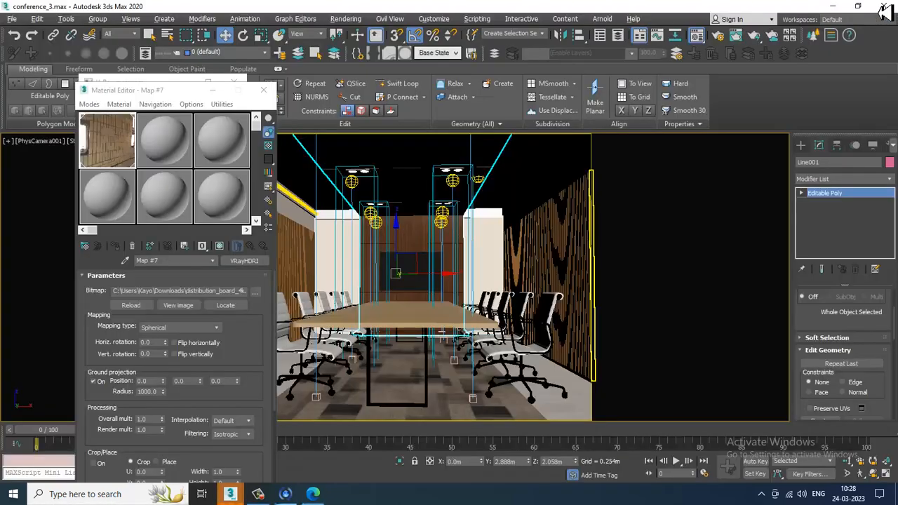
- Open the Environment settings and assign the VRayHDRI map as an instanced background environment map
left_click(341, 19)
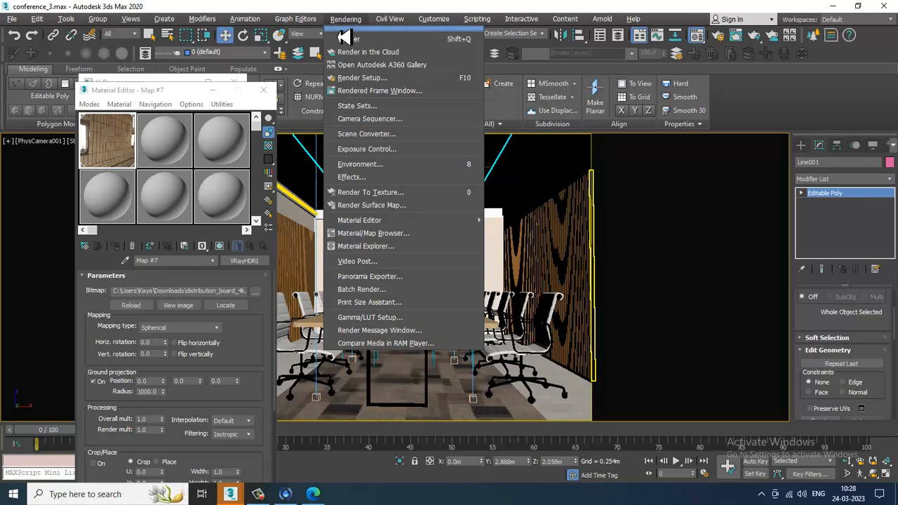
left_click(405, 166)
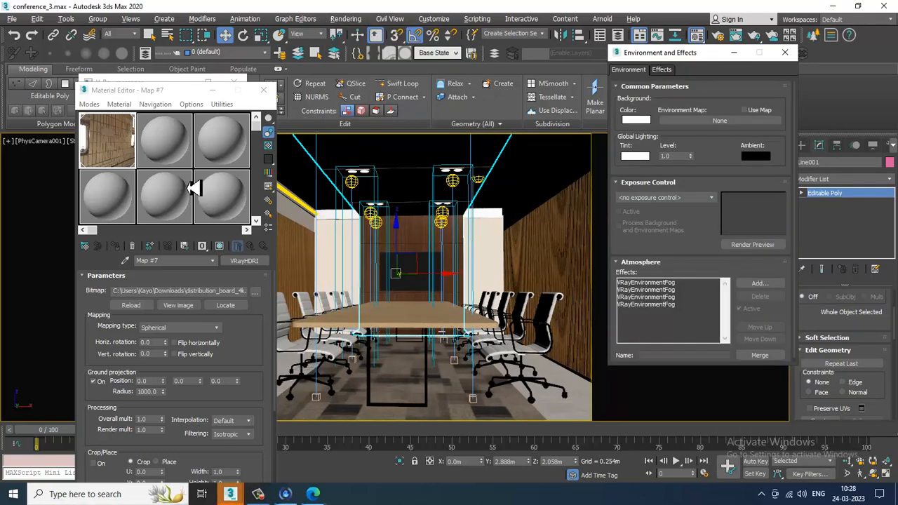
left_click(98, 153)
left_click_drag(744, 129, 743, 127)
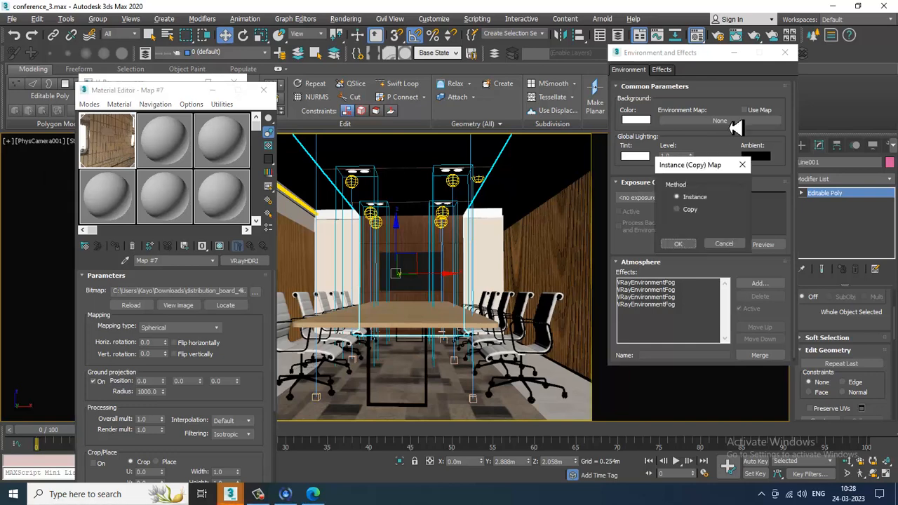
left_click(685, 247)
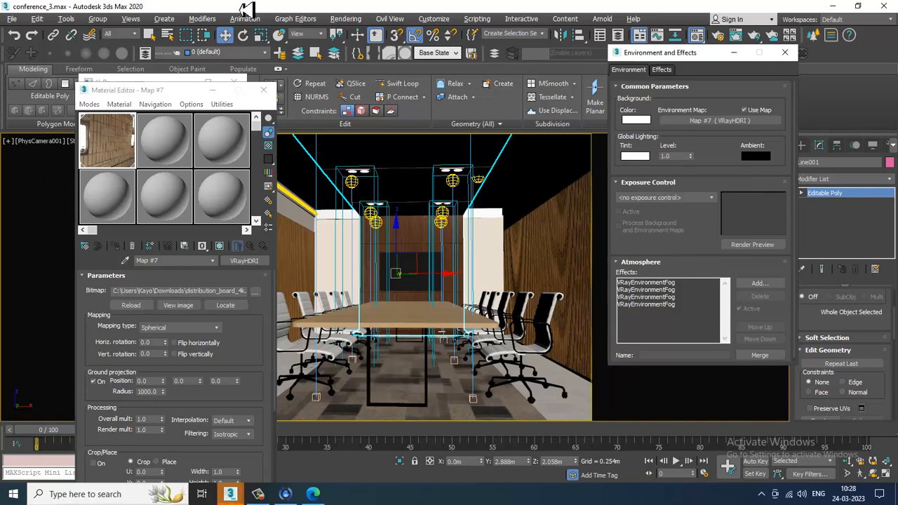
- In Render Setup's V-Ray Environment rollout, instance the VRayHDRI map into the GI environment slot and render a test
left_click(346, 19)
left_click(377, 90)
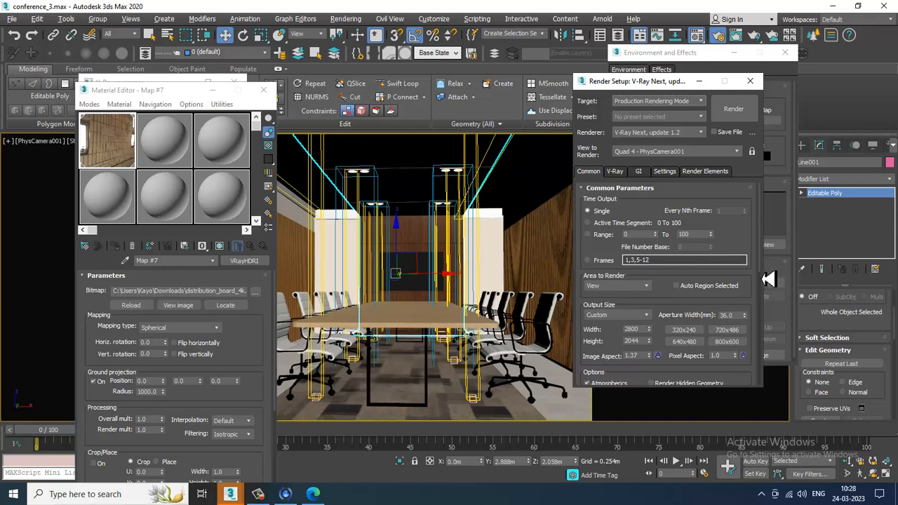
scroll(723, 259, "down", 3)
scroll(744, 323, "down", 5)
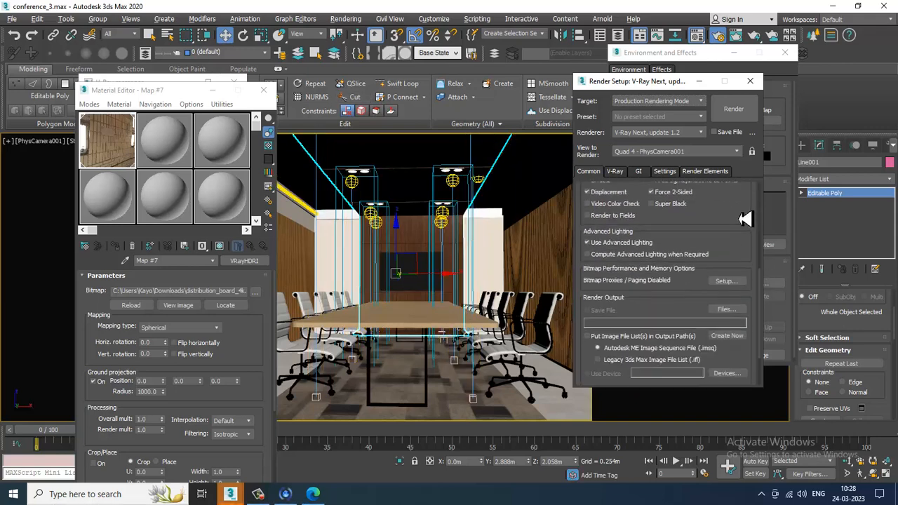
left_click(616, 174)
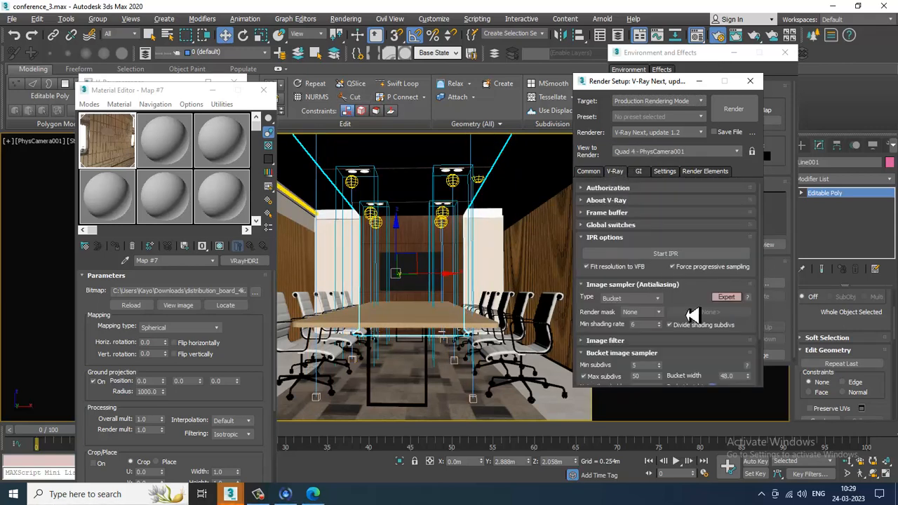
scroll(692, 280, "down", 2)
left_click(598, 355)
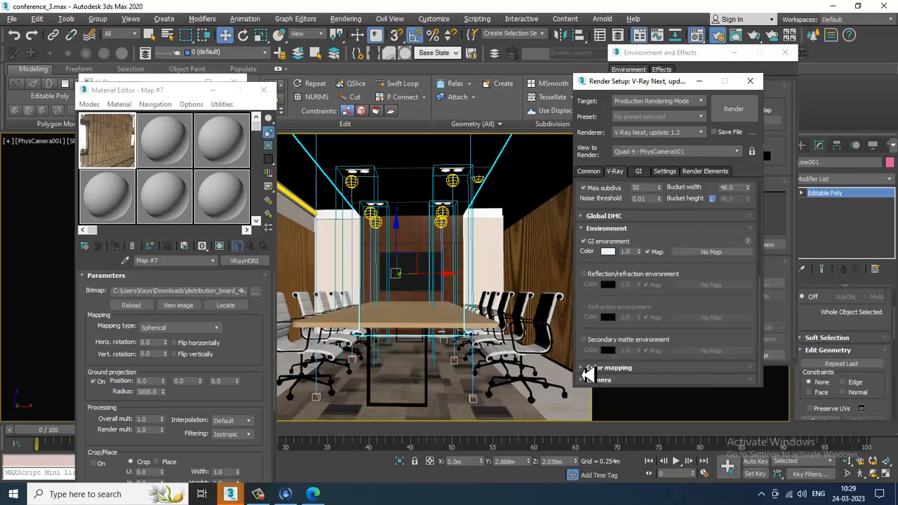
left_click_drag(126, 151, 711, 256)
left_click(644, 269)
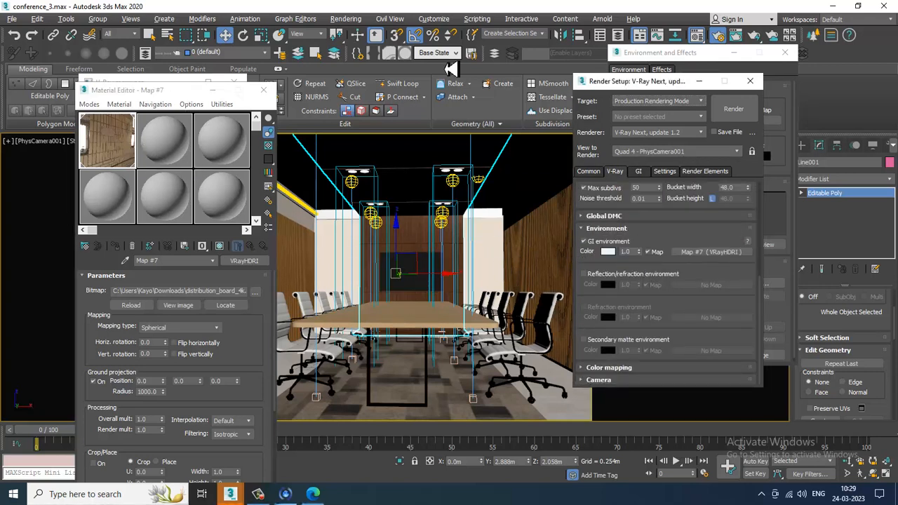
left_click(742, 112)
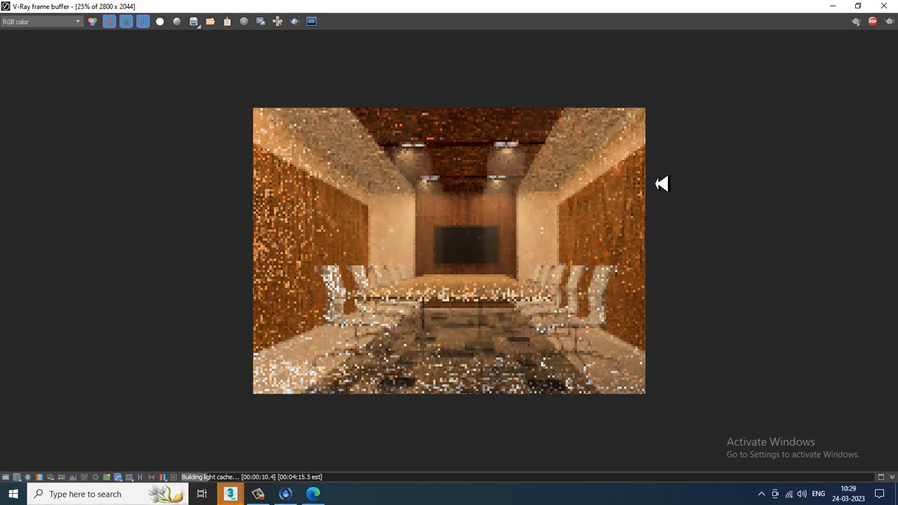
left_click(884, 6)
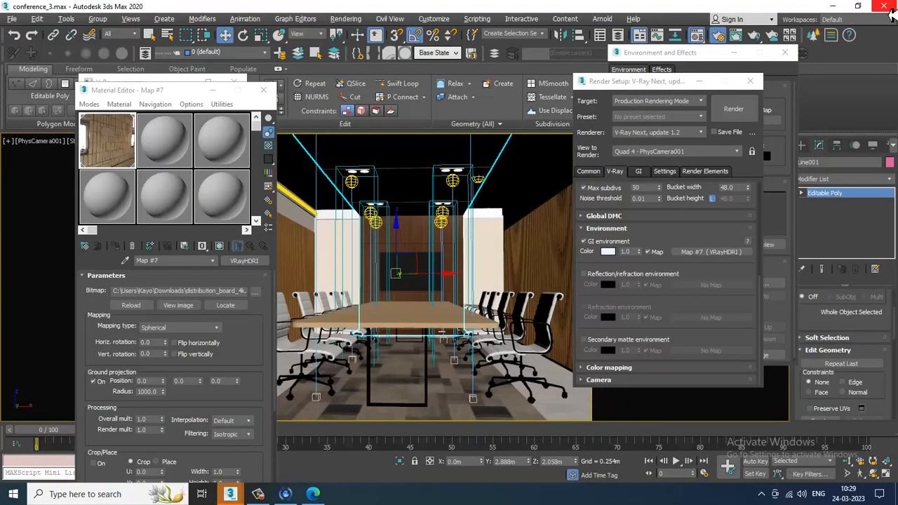
- Select the fog gizmo, open the atmosphere setup, and set fog distance to 5 m on each VRayEnvironmentFog effect
left_click(379, 198)
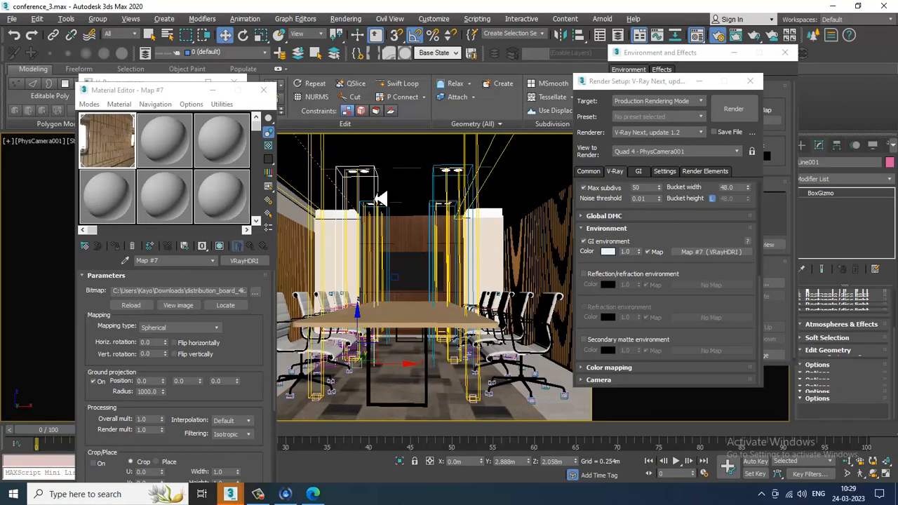
left_click(849, 351)
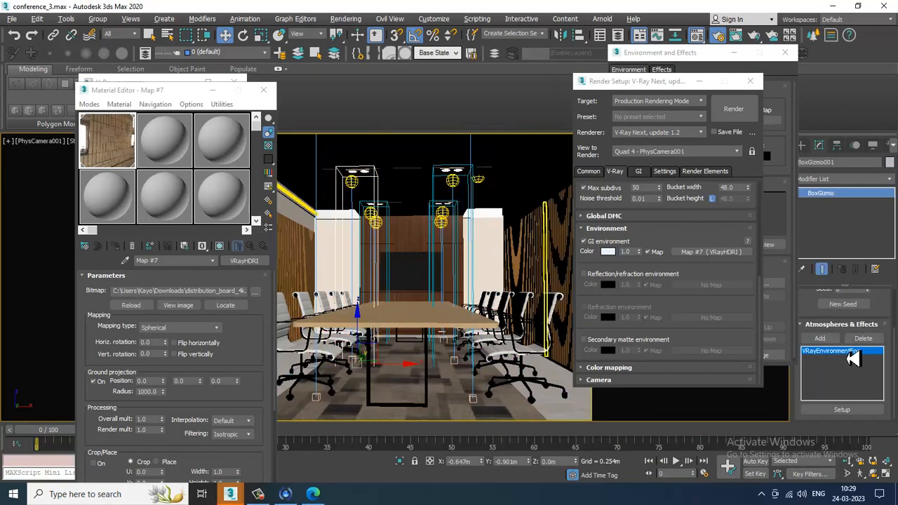
left_click(842, 410)
left_click_drag(781, 331, 776, 175)
left_click_drag(775, 242, 711, 243)
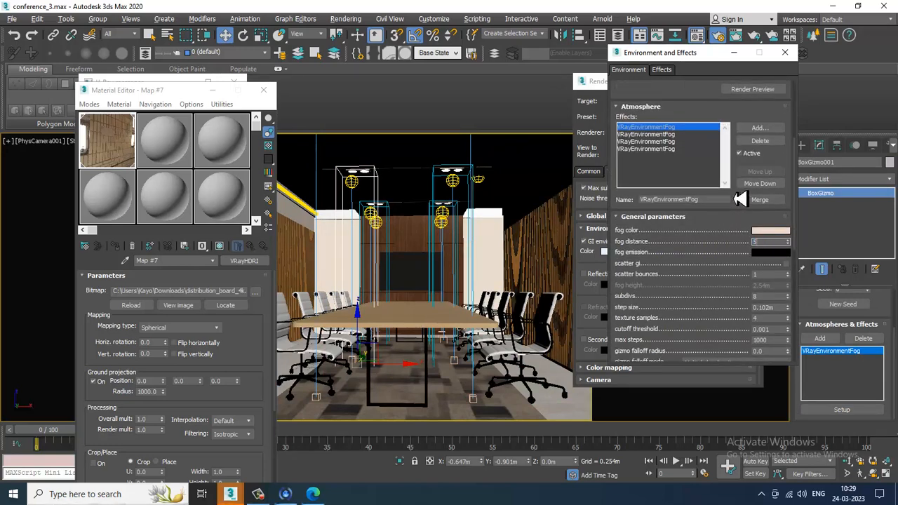
left_click(661, 134)
left_click_drag(774, 242, 717, 248)
type("5.0m")
key("Return")
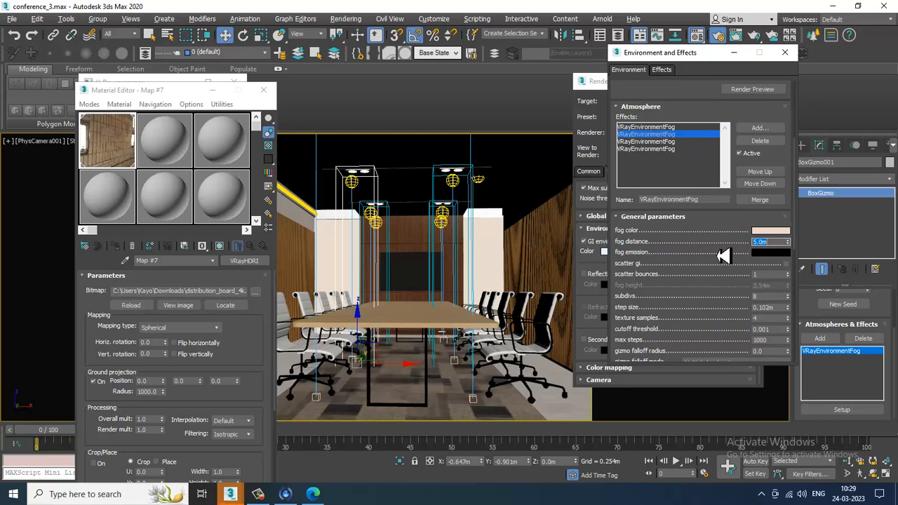
left_click(662, 141)
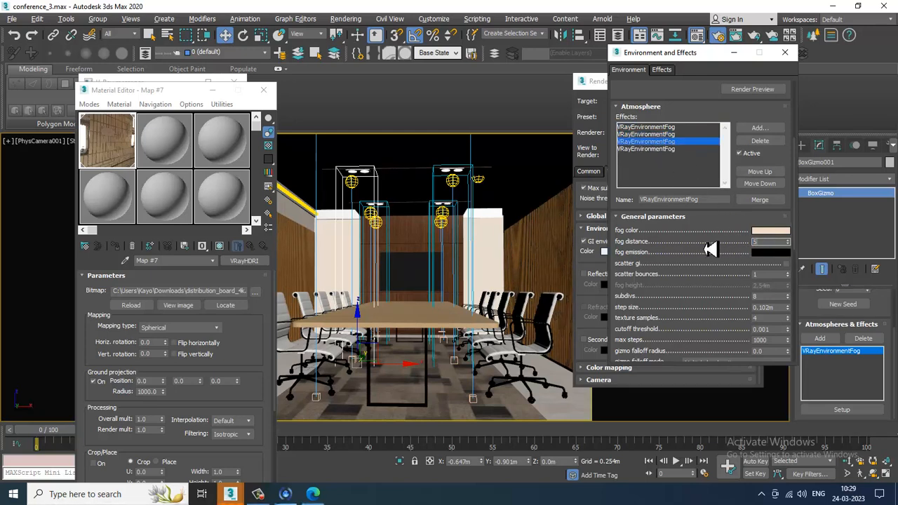
left_click(671, 148)
left_click_drag(781, 243, 681, 252)
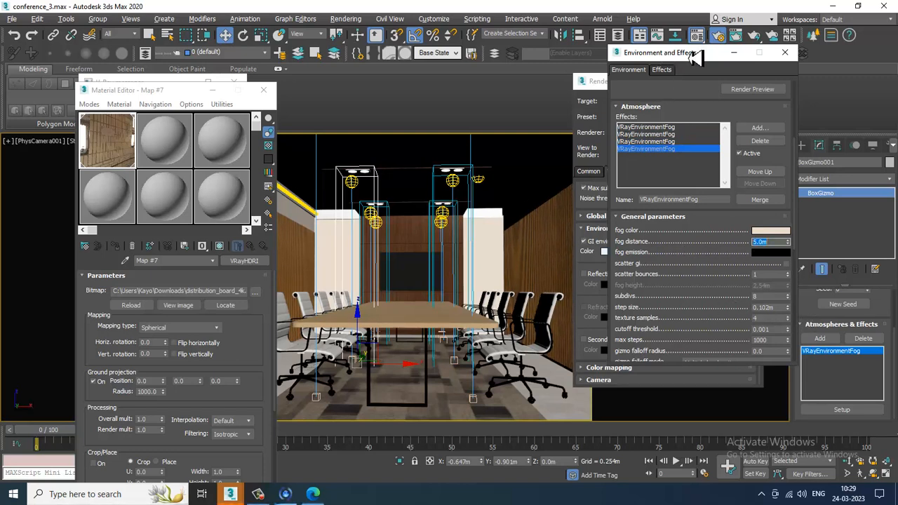
- Render the camera view to check the fog effect
left_click(346, 18)
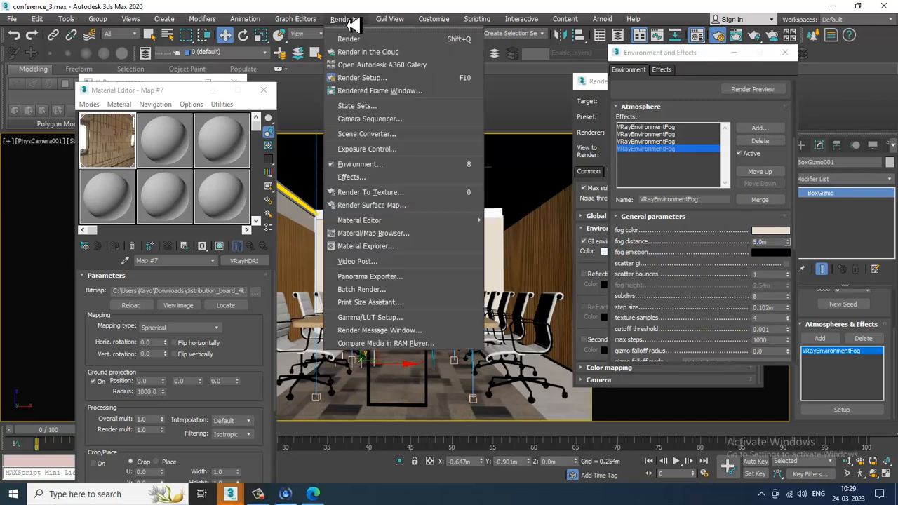
left_click(351, 28)
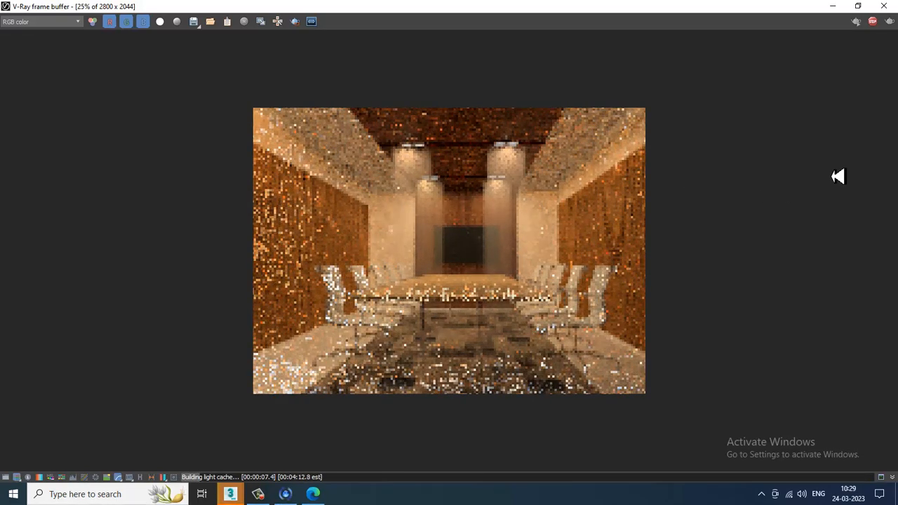
left_click(884, 6)
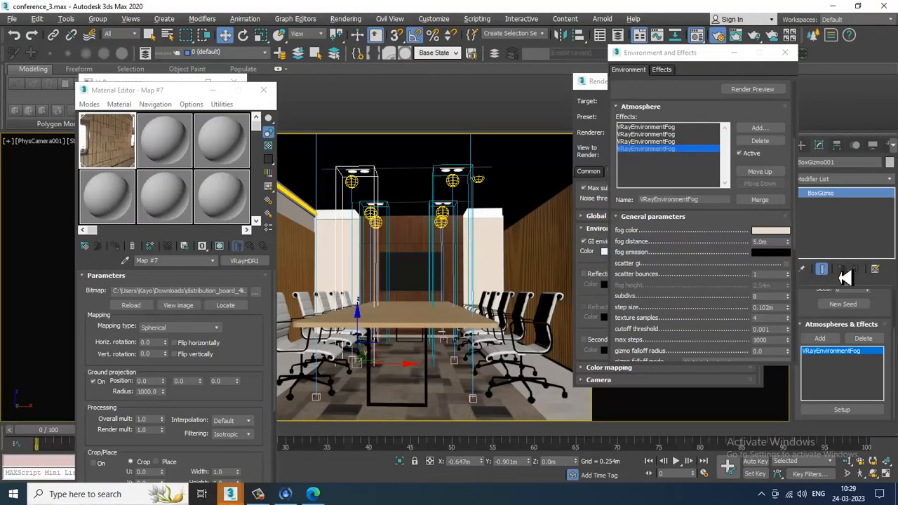
- Raise the fog distance to 66.3 m on the VRayEnvironmentFog effects
left_click_drag(787, 241, 758, 86)
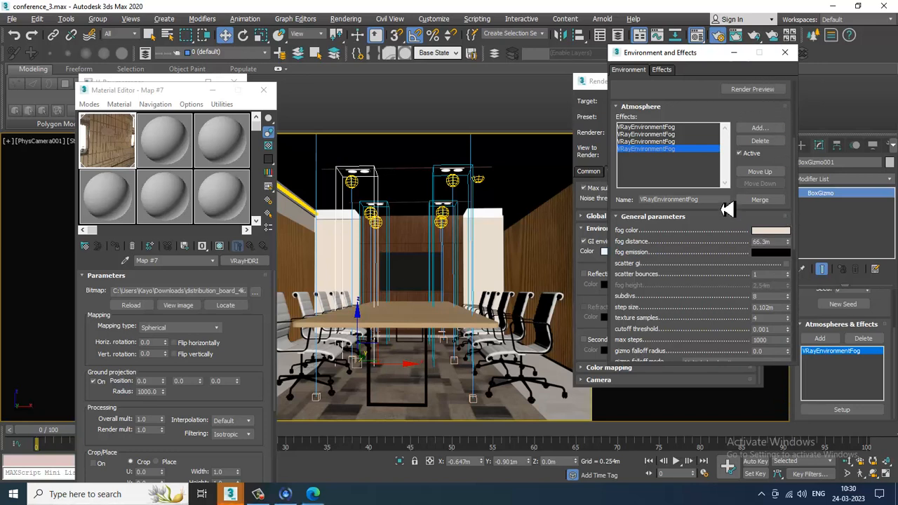
left_click(658, 142)
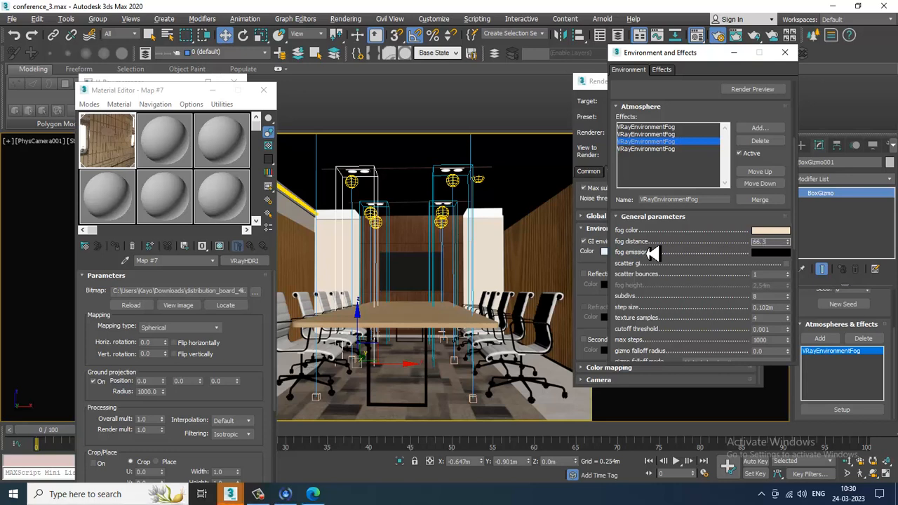
left_click(672, 134)
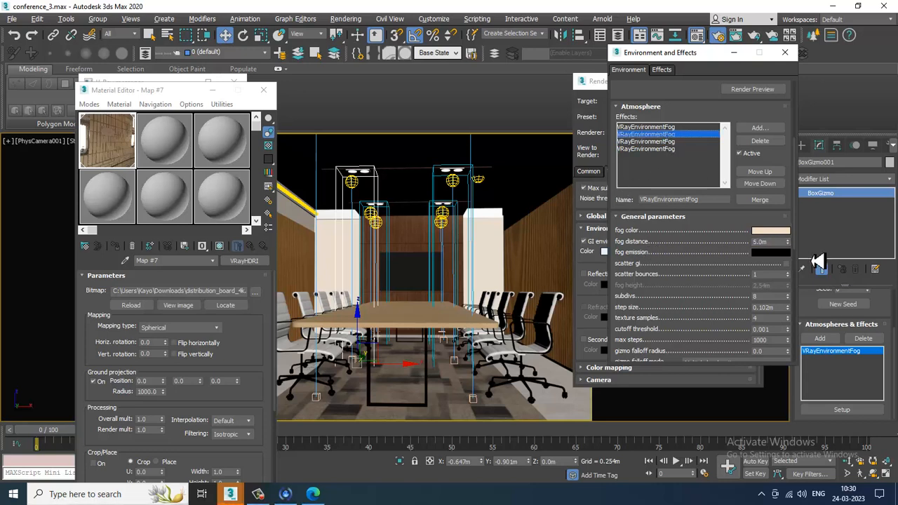
left_click_drag(773, 243, 691, 252)
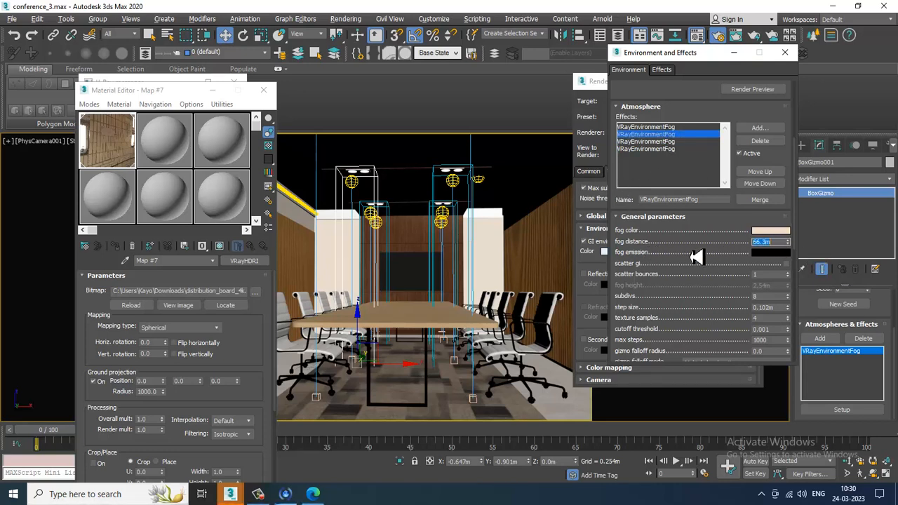
left_click(675, 127)
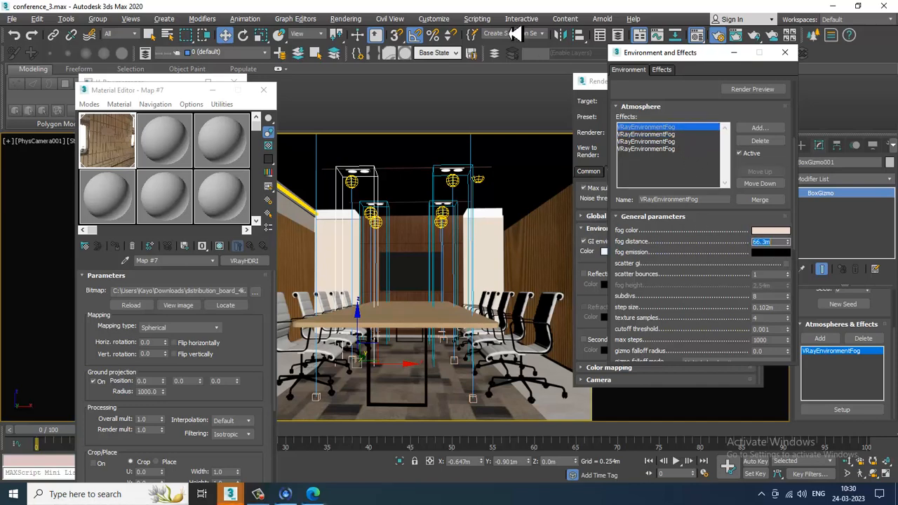
- Render the camera view and zoom in and out of the frame buffer to inspect the result
left_click(346, 18)
left_click(366, 37)
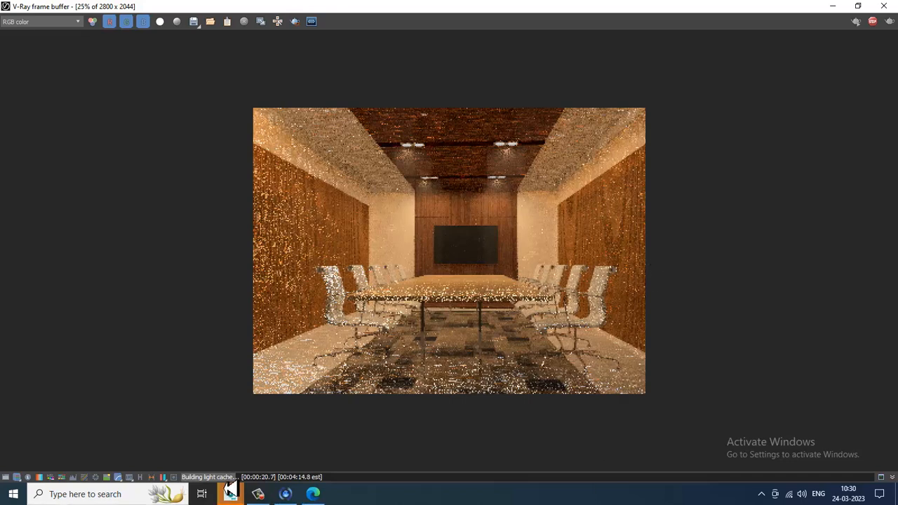
scroll(610, 289, "up", 1)
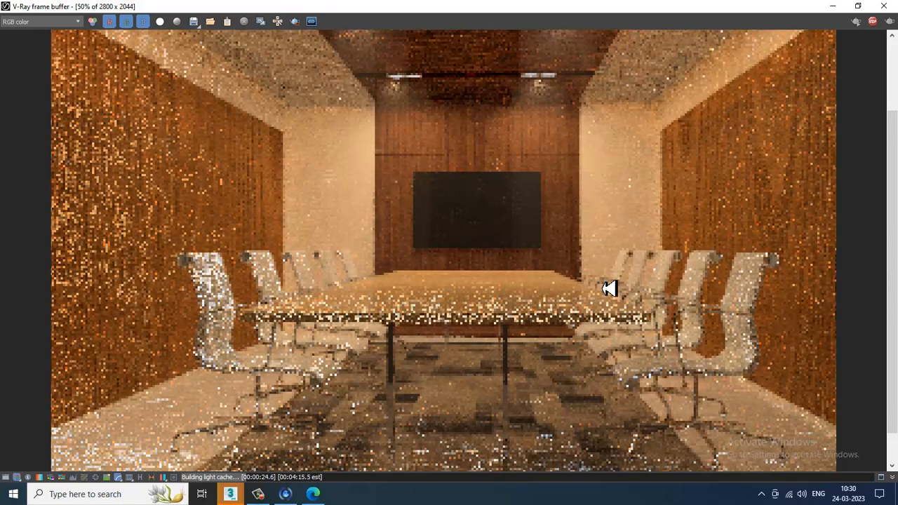
scroll(609, 289, "down", 1)
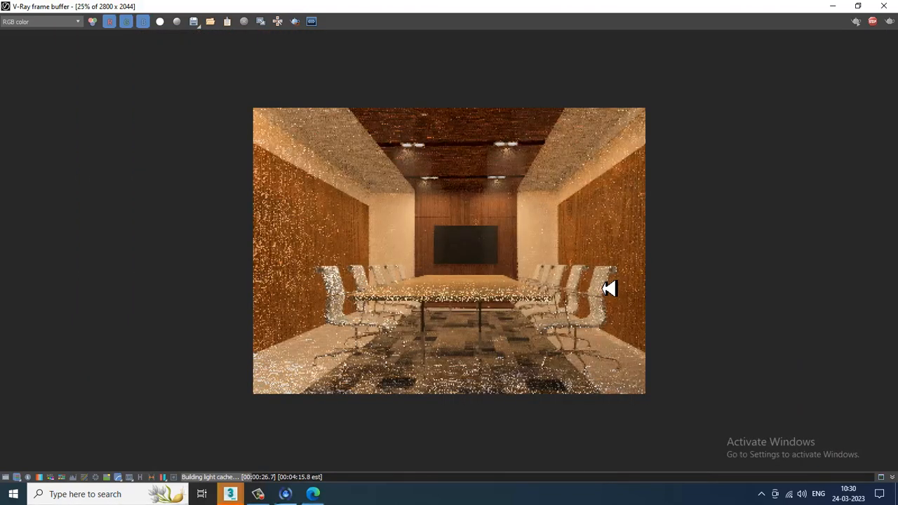
scroll(611, 294, "up", 1)
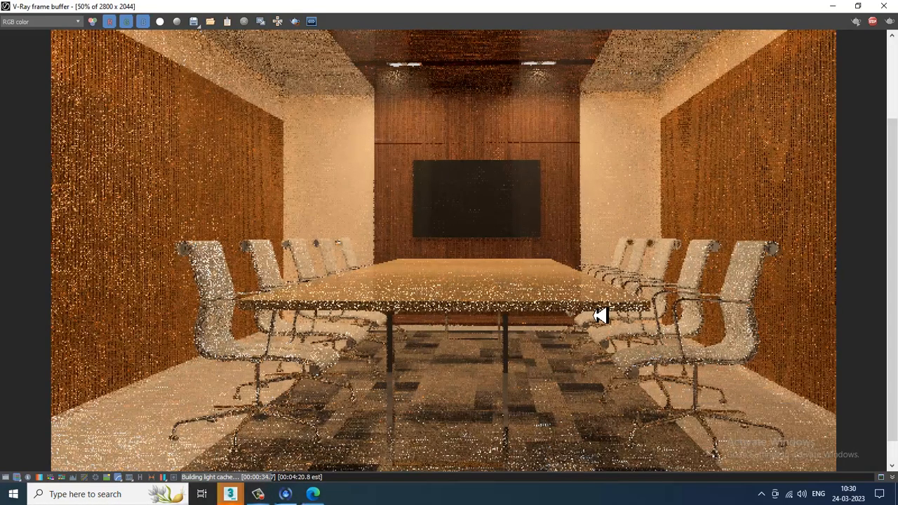
scroll(600, 316, "down", 1)
scroll(600, 316, "up", 1)
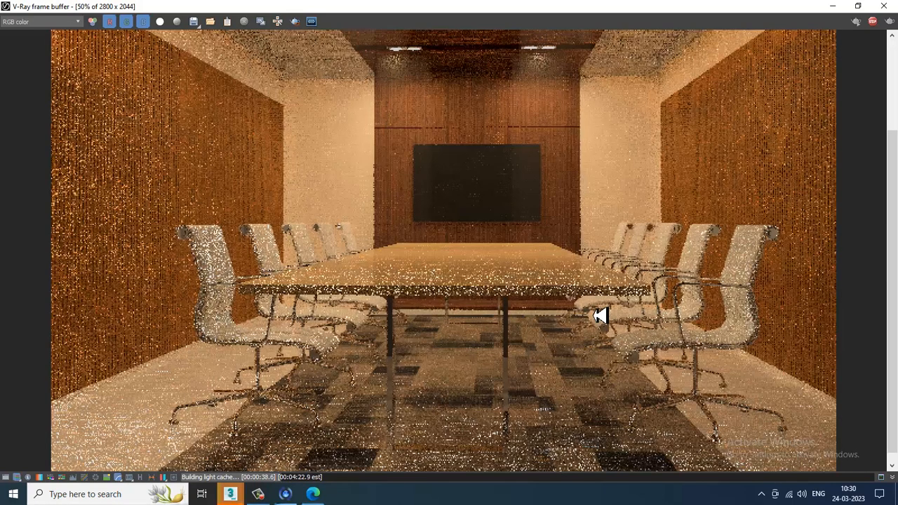
- Close the frame buffer and the Environment and Effects dialog
scroll(600, 316, "down", 1)
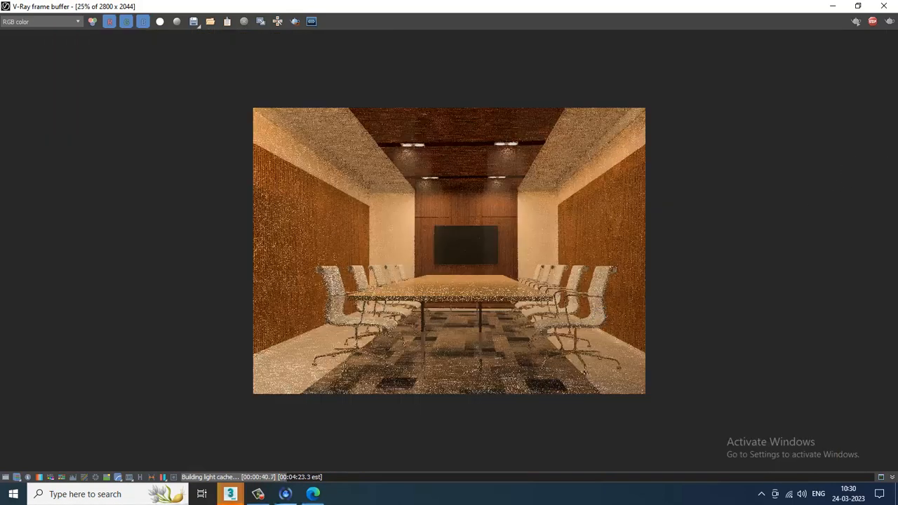
left_click(886, 5)
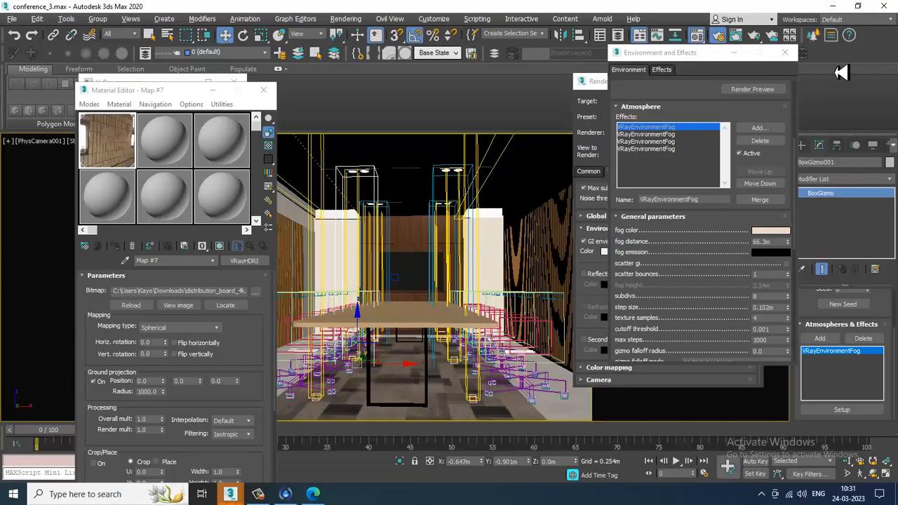
left_click(786, 53)
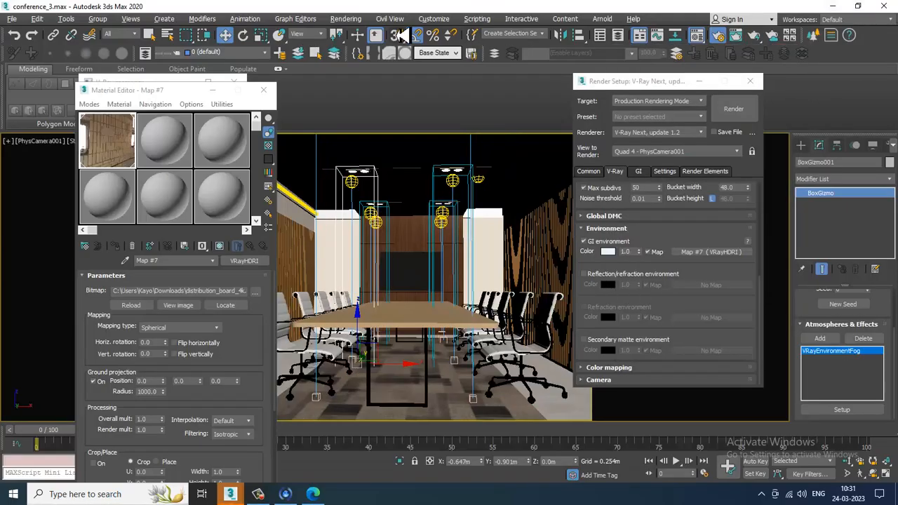
- Reopen Render Setup on the V-Ray tab and switch Global switches to Advanced mode
left_click(345, 21)
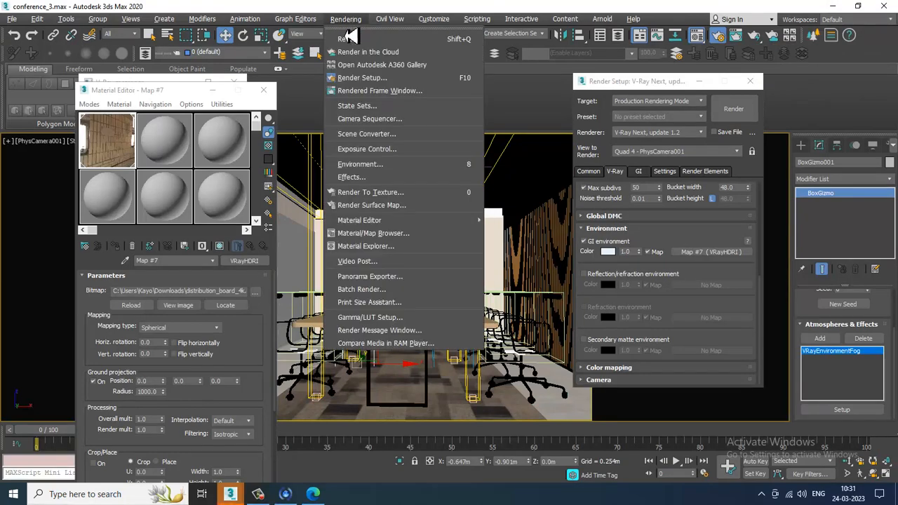
left_click(377, 84)
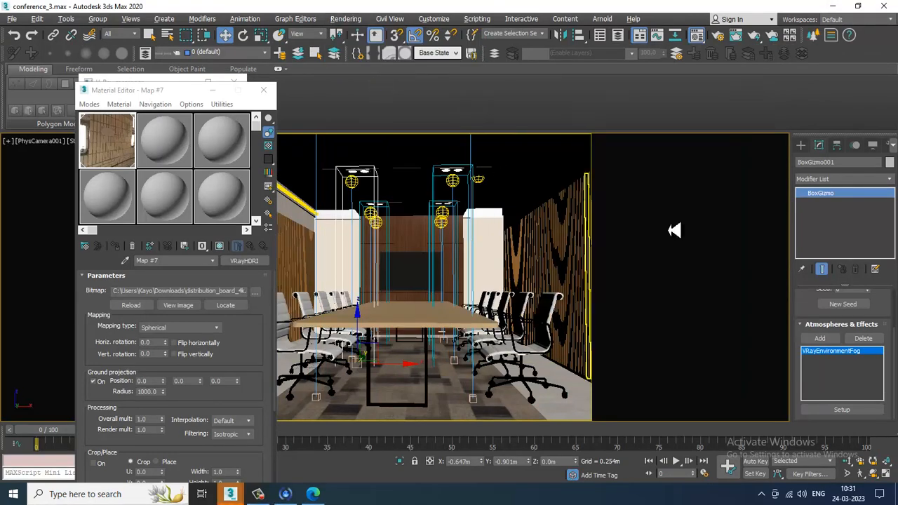
left_click(345, 21)
left_click(379, 78)
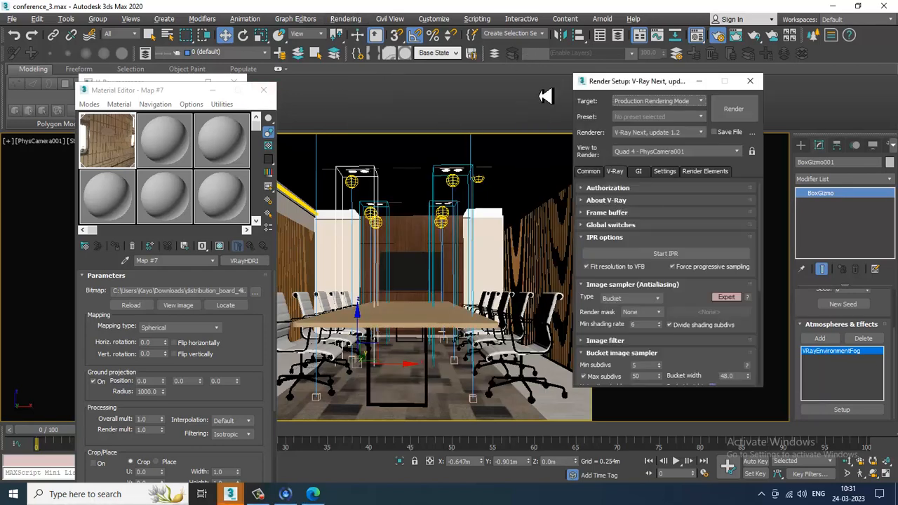
left_click(601, 176)
left_click(612, 172)
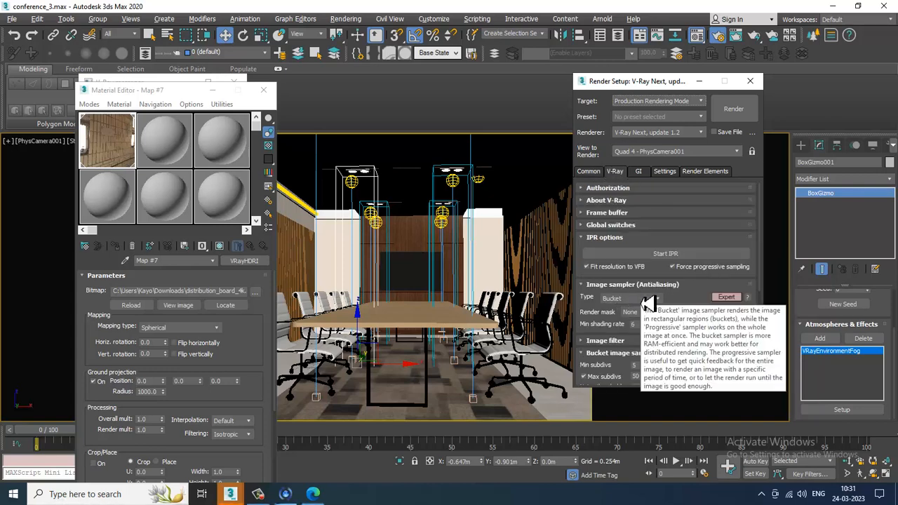
left_click(603, 225)
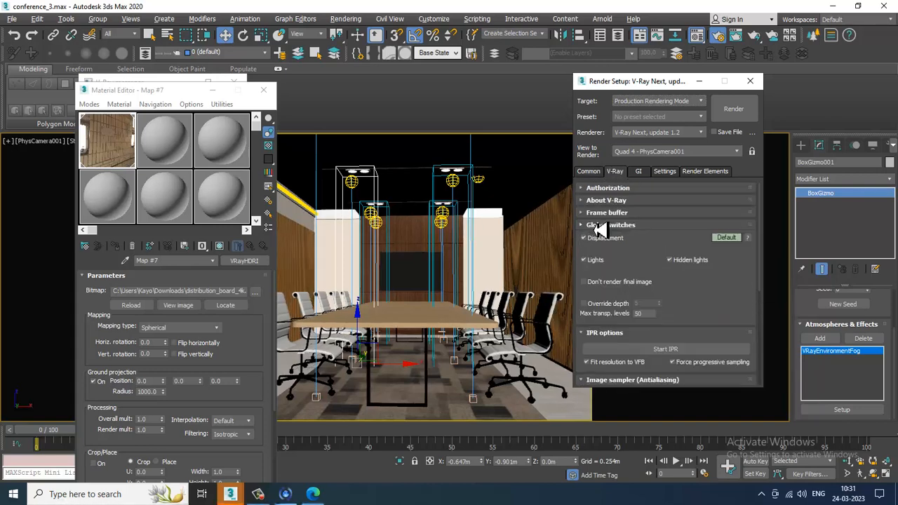
left_click(733, 240)
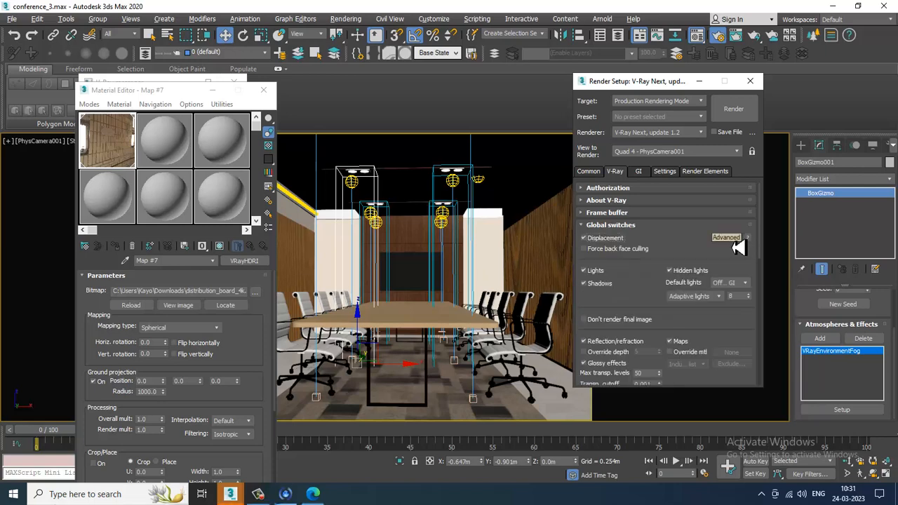
left_click(733, 241)
- Set the bucket image sampler's Max subdivs to 75
left_click_drag(678, 242, 688, 139)
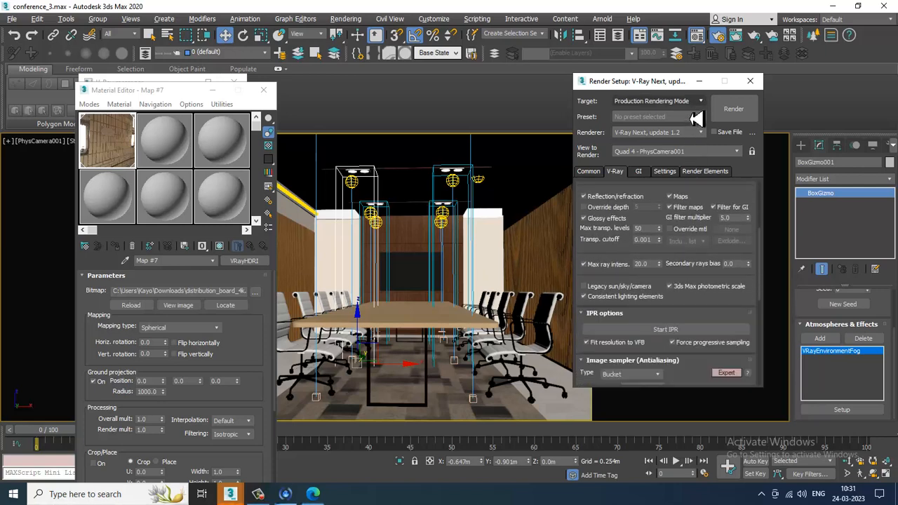
left_click_drag(601, 257, 624, 150)
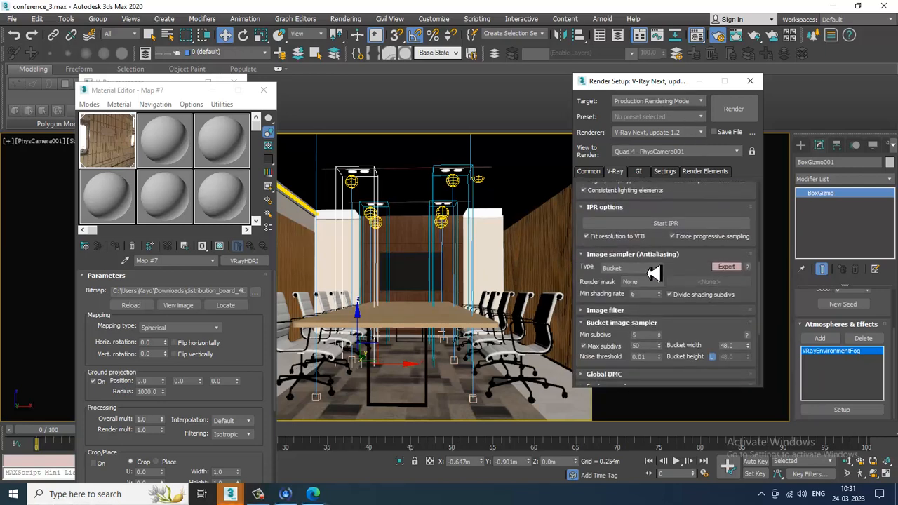
left_click_drag(678, 278, 676, 240)
left_click(616, 278)
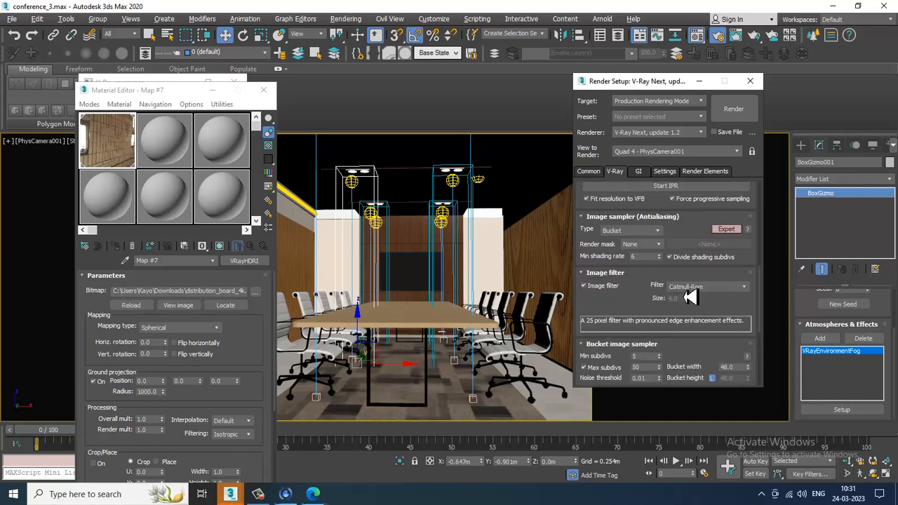
left_click_drag(656, 309, 660, 208)
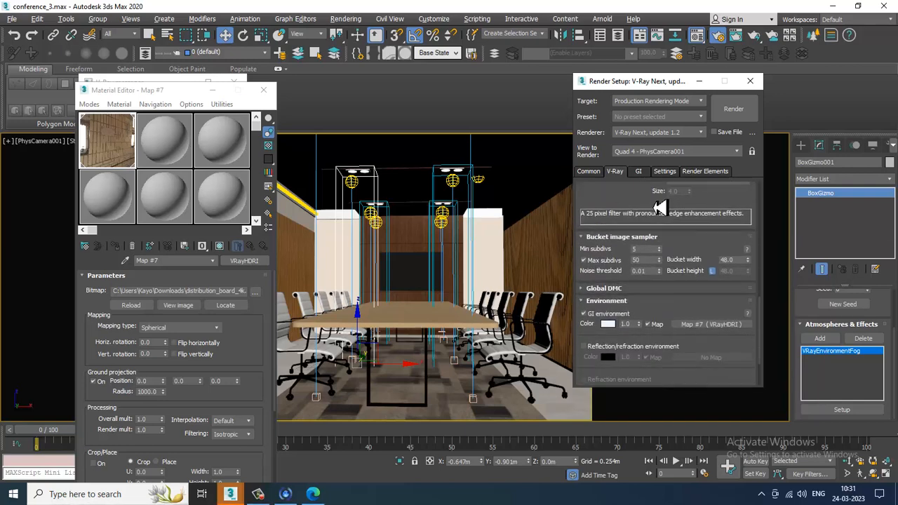
double_click(647, 260)
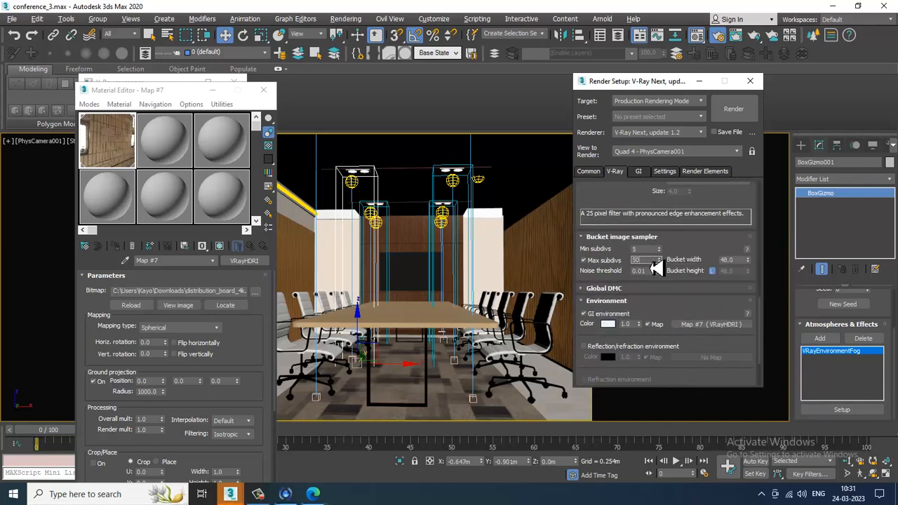
type("75")
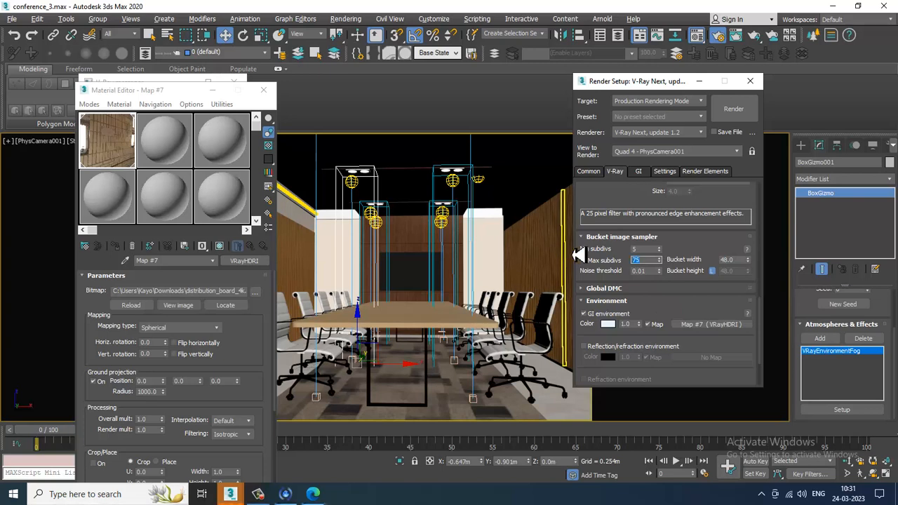
- Set the color mapping type to Exponential
left_click(605, 289)
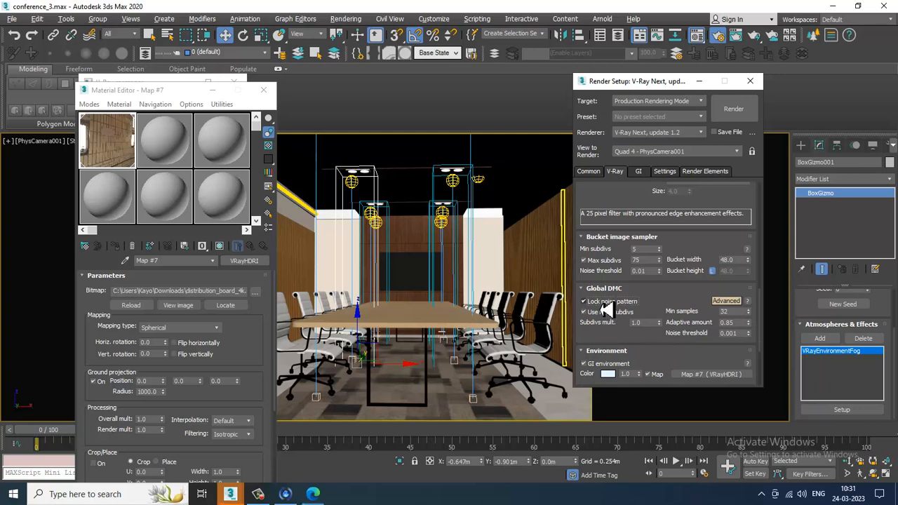
left_click_drag(667, 310, 683, 185)
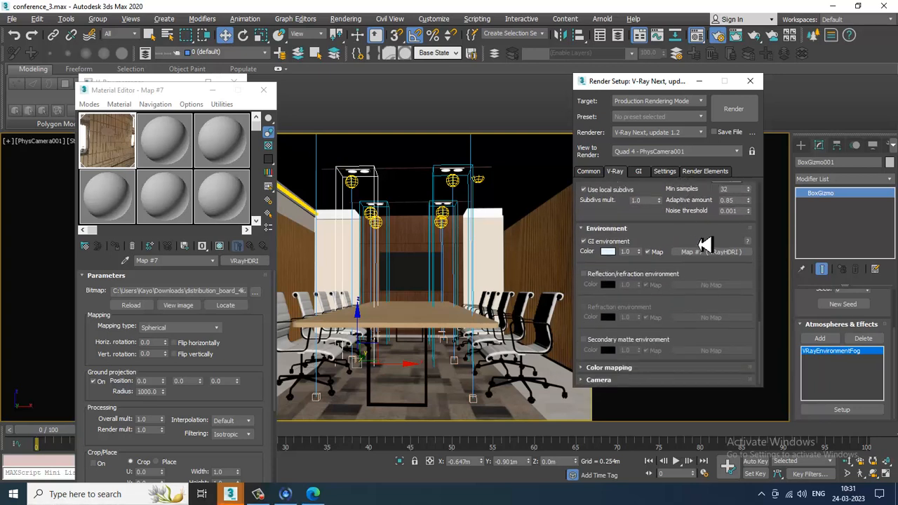
left_click(654, 368)
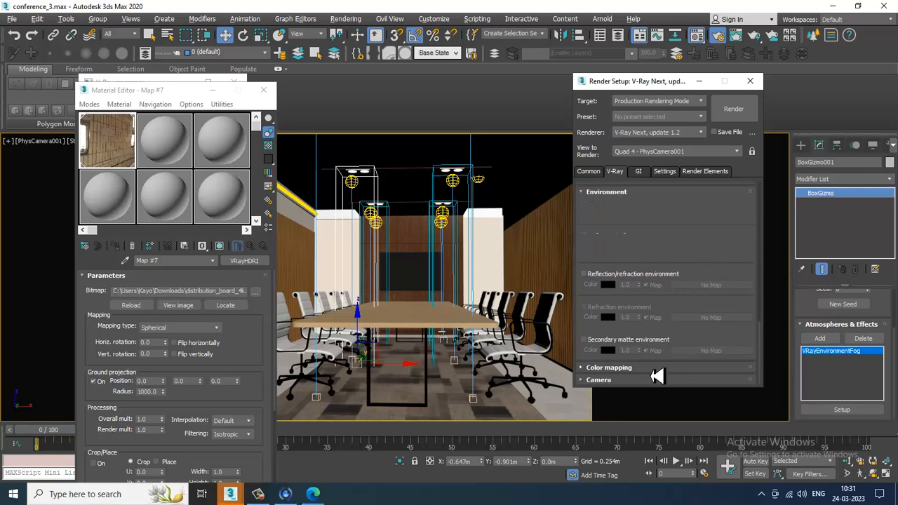
left_click(646, 344)
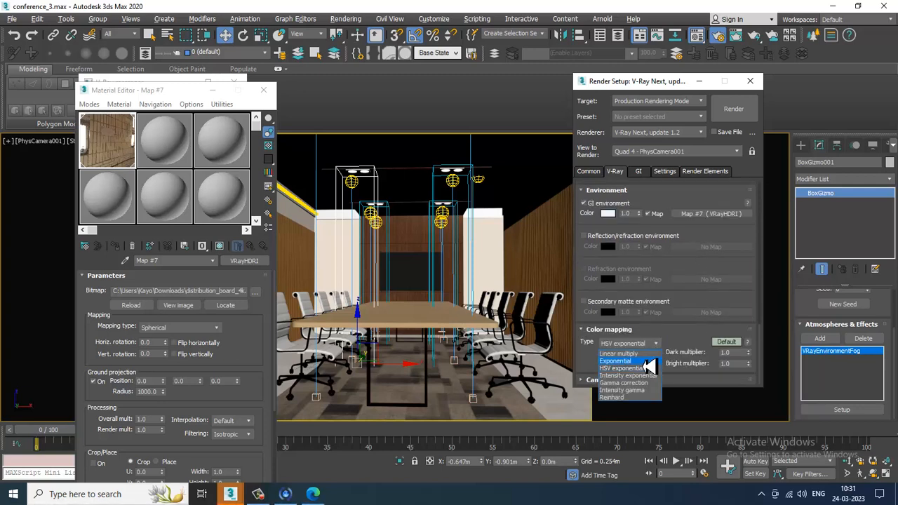
left_click(644, 367)
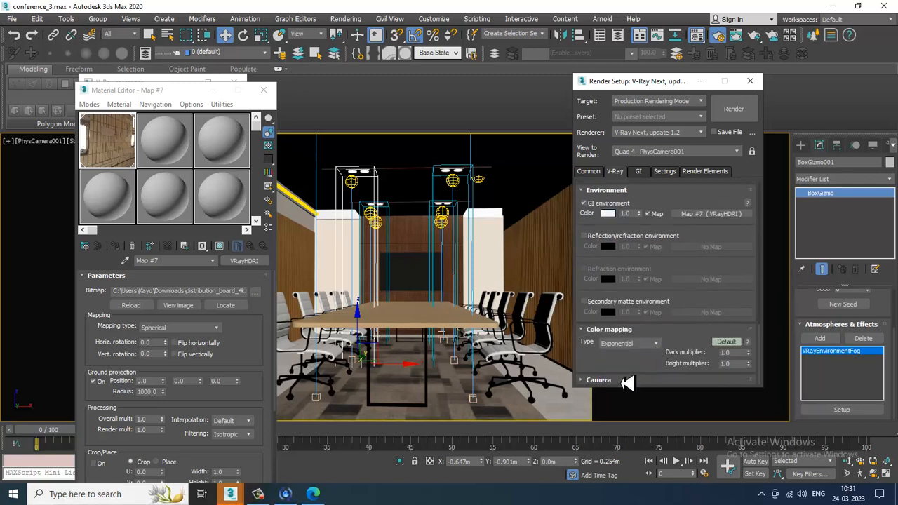
- On the GI tab, set the light cache subdivs to 2500 and switch it to Expert mode
left_click(640, 173)
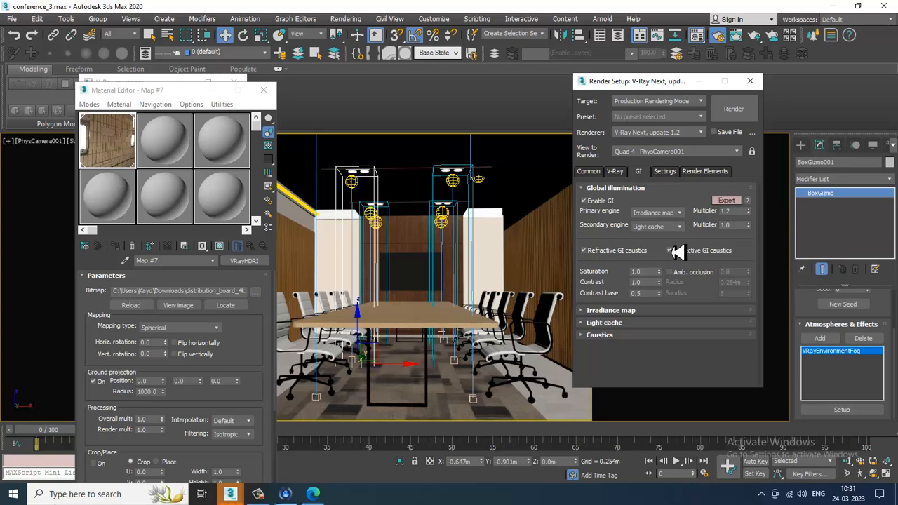
left_click(677, 188)
left_click(621, 201)
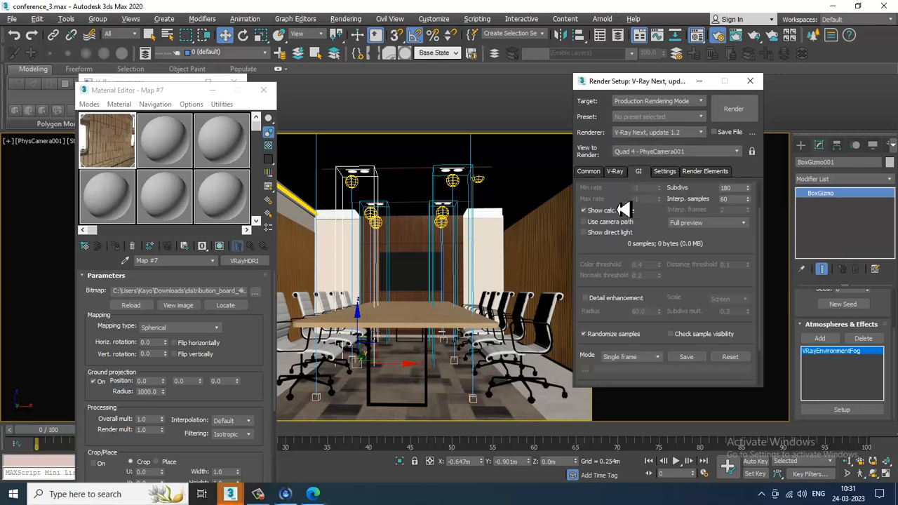
scroll(639, 280, "down", 2)
scroll(660, 315, "up", 2)
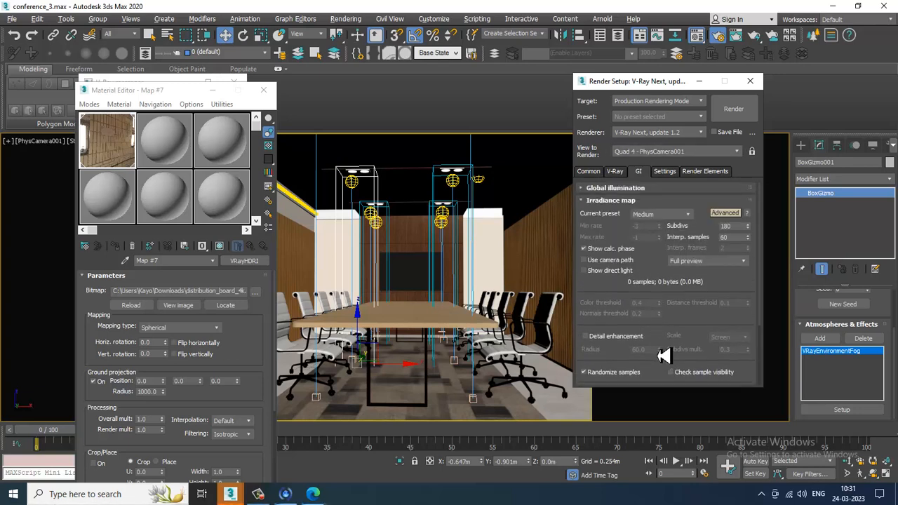
scroll(632, 351, "down", 4)
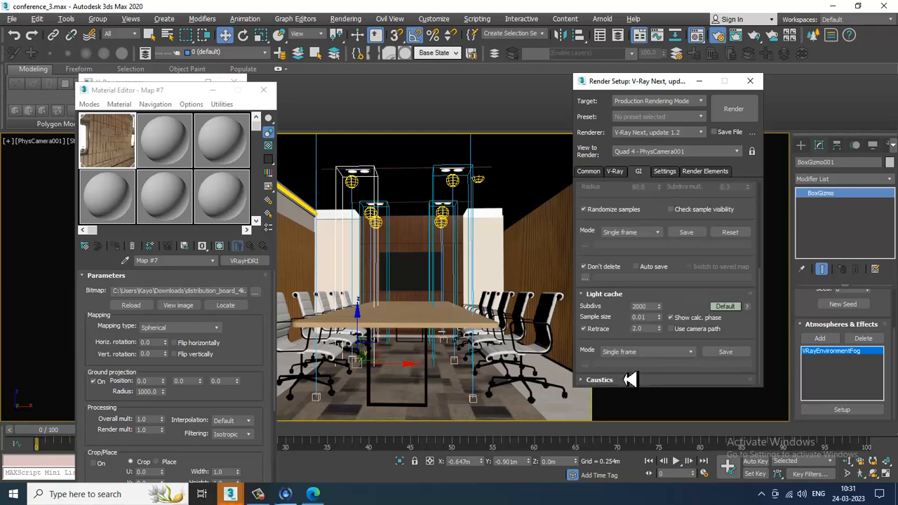
double_click(648, 308)
left_click(727, 308)
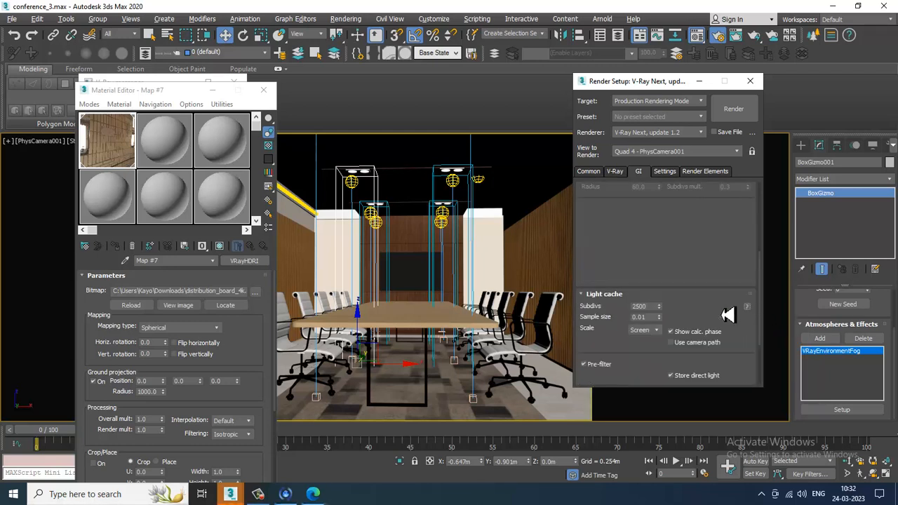
- Review the light cache mode options and the Settings tab's System rollout
left_click_drag(737, 344, 744, 224)
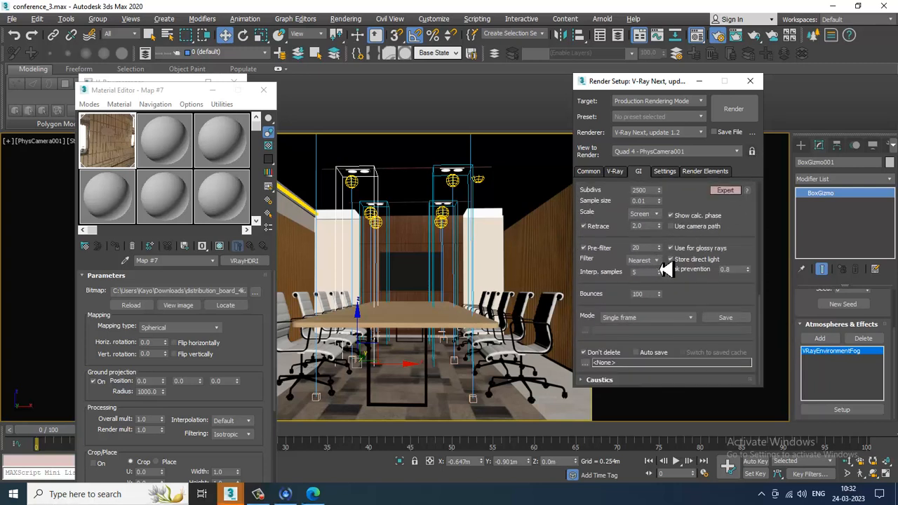
left_click(690, 319)
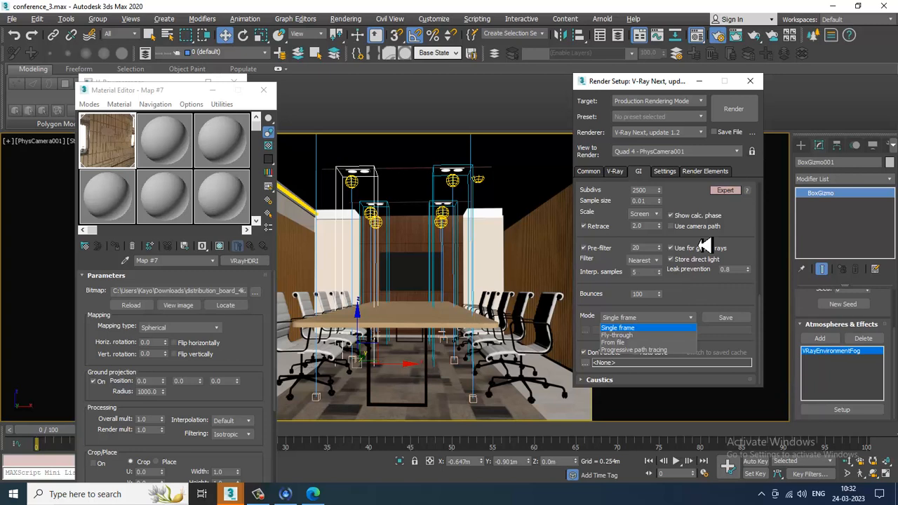
left_click(726, 293)
left_click(666, 172)
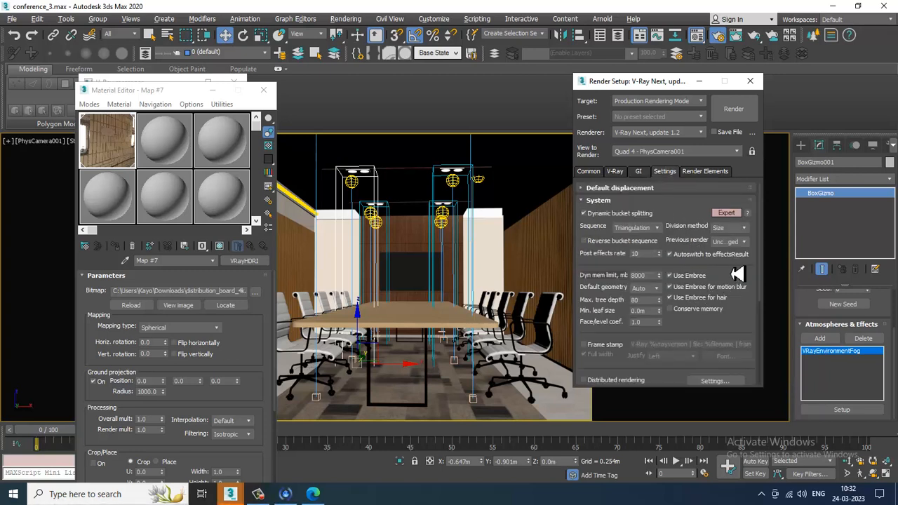
scroll(728, 316, "down", 2)
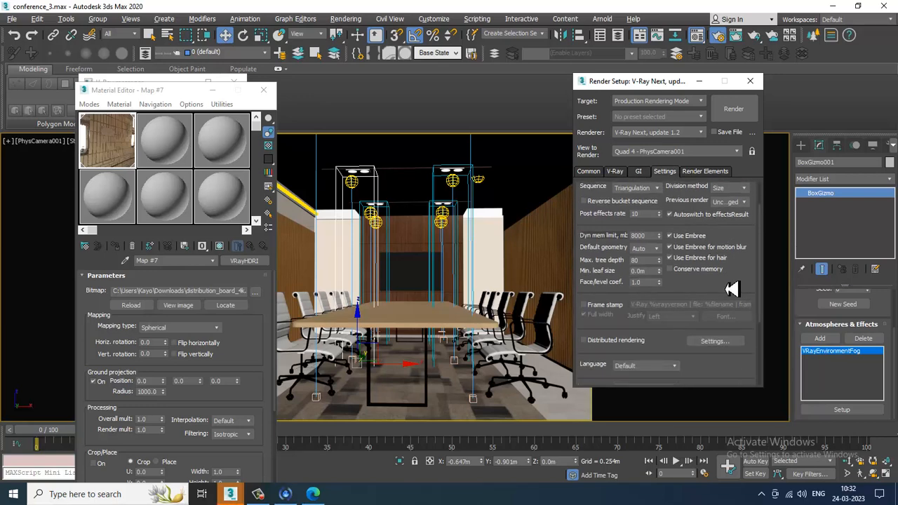
scroll(732, 289, "down", 3)
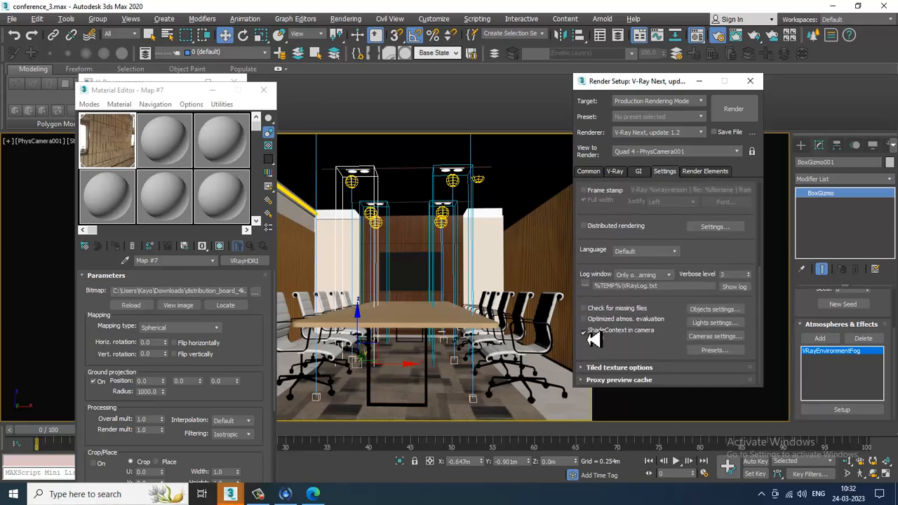
- Render the camera view with the new render settings
left_click(736, 109)
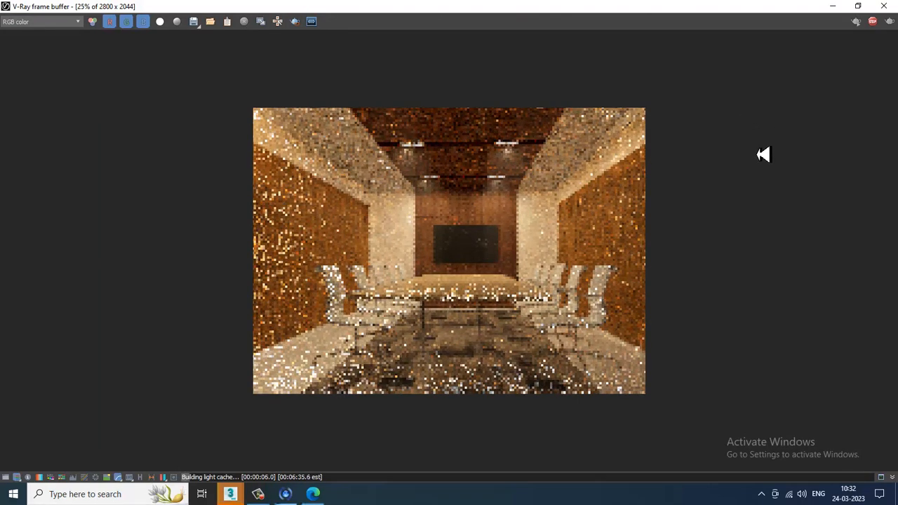
left_click(884, 6)
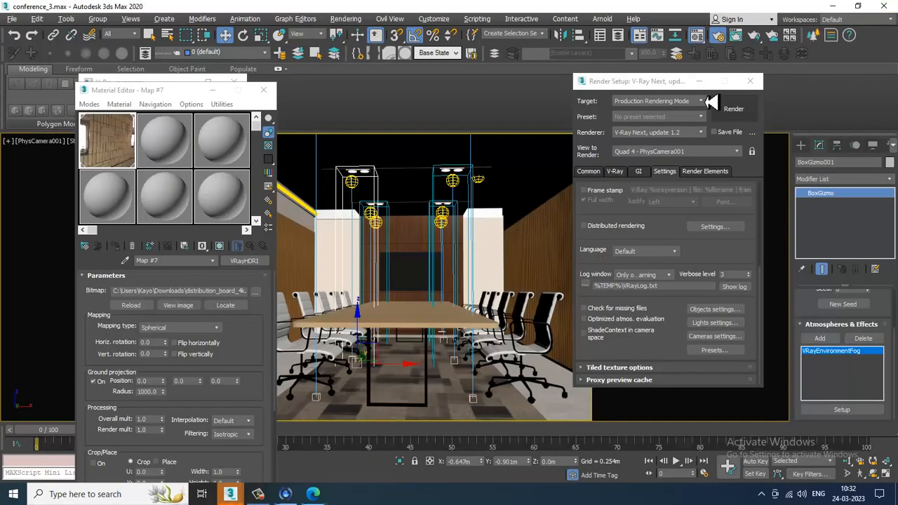
- Close the Material Editor, V-Ray messages window and Render Setup dialog
left_click(263, 90)
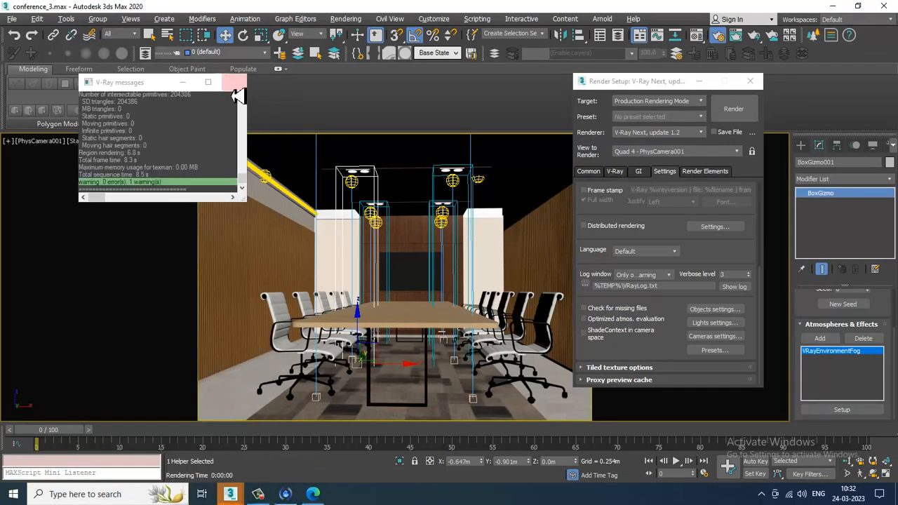
left_click(235, 83)
left_click(700, 81)
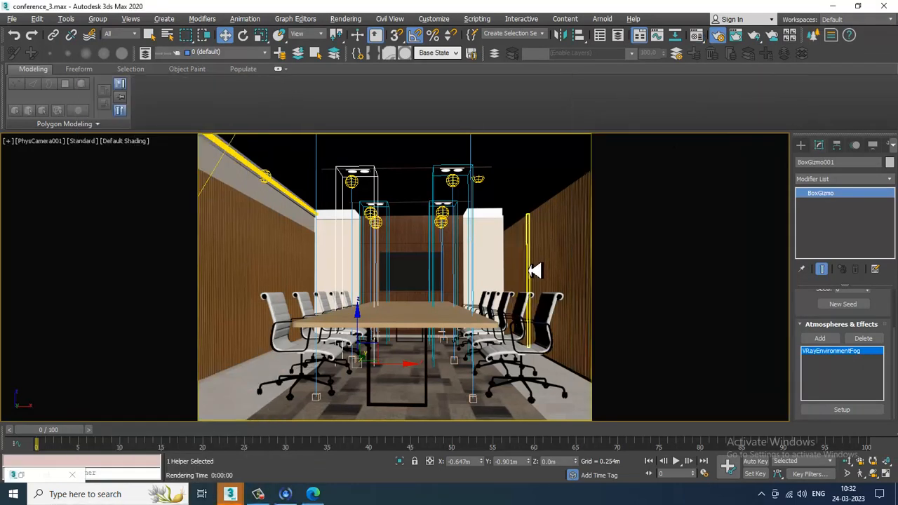
left_click_drag(534, 270, 551, 266)
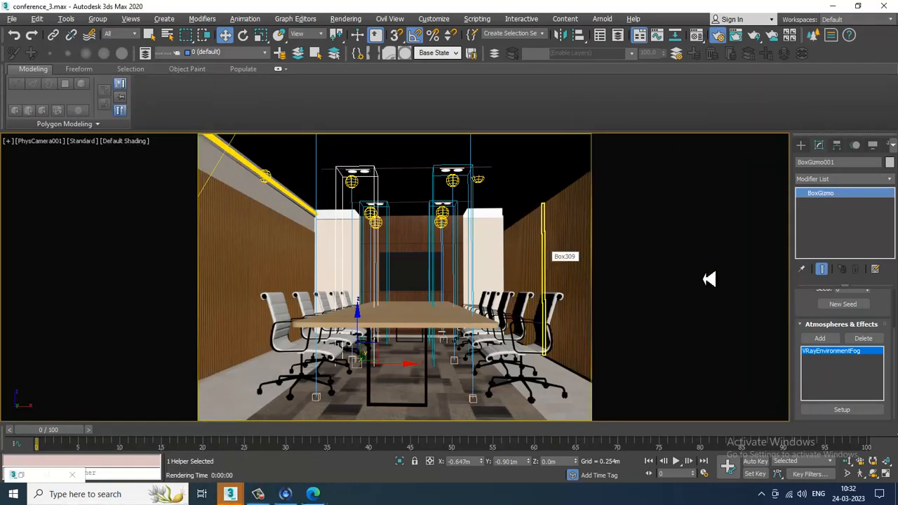
- Create a VRayPhysicalCamera in the Left view, placed outside the room and aimed along the conference table
key("alt+w")
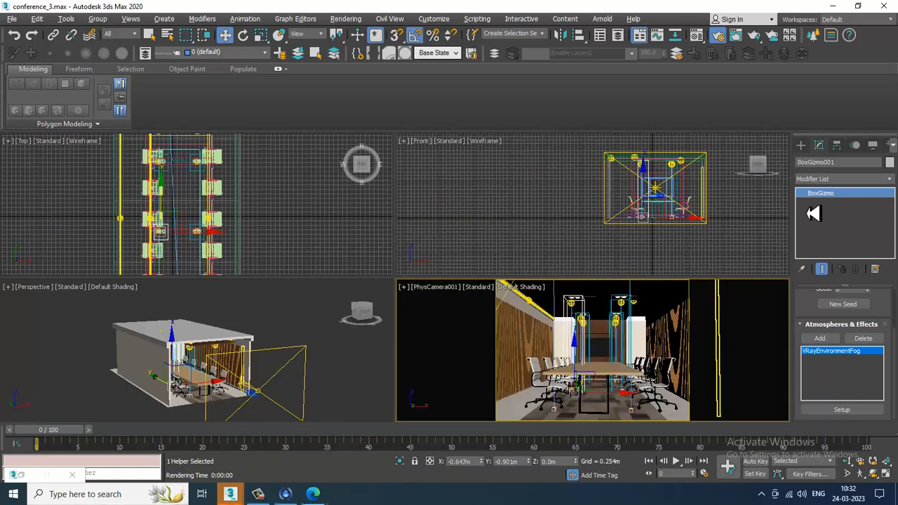
left_click(801, 145)
left_click(839, 162)
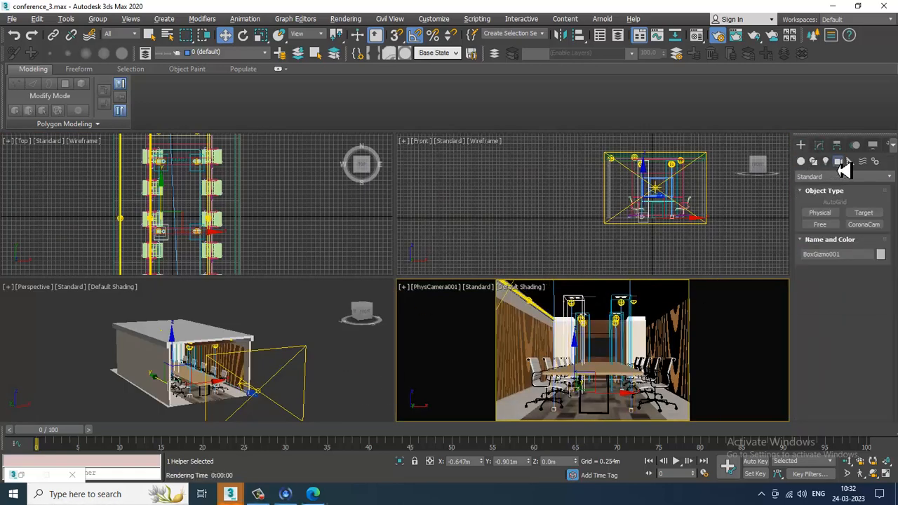
left_click(830, 225)
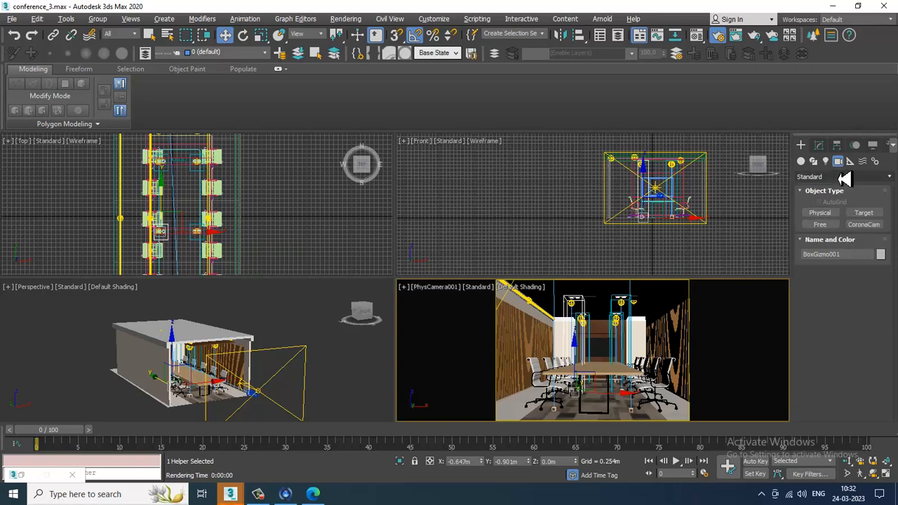
left_click(845, 177)
left_click(830, 201)
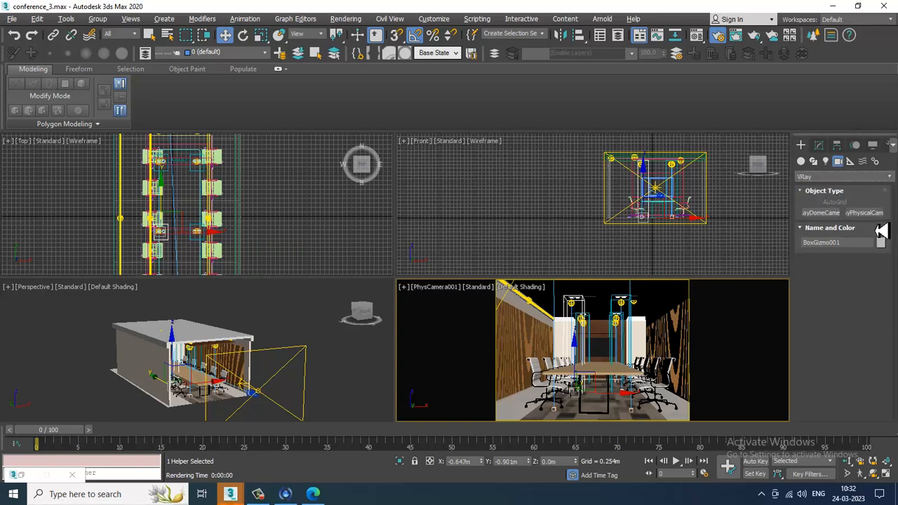
left_click(866, 213)
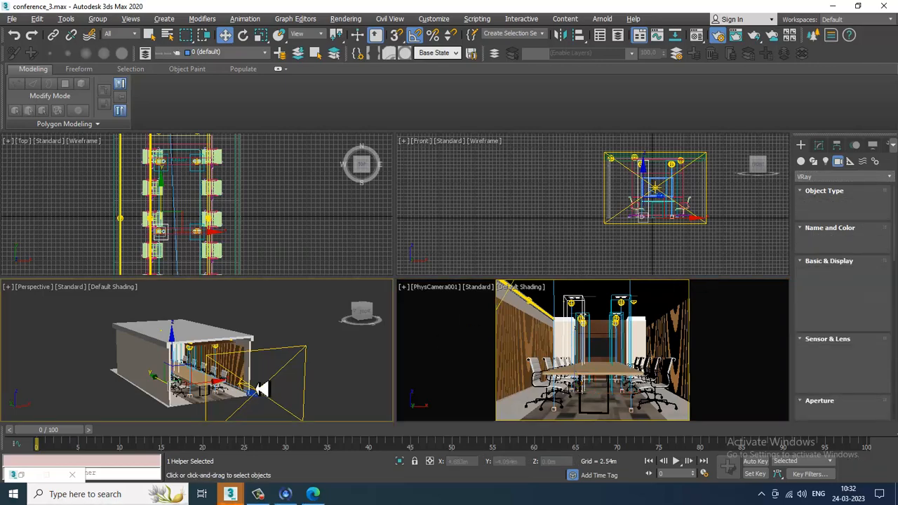
key("alt+w")
key("alt+w")
middle_click_drag(661, 244, 598, 239)
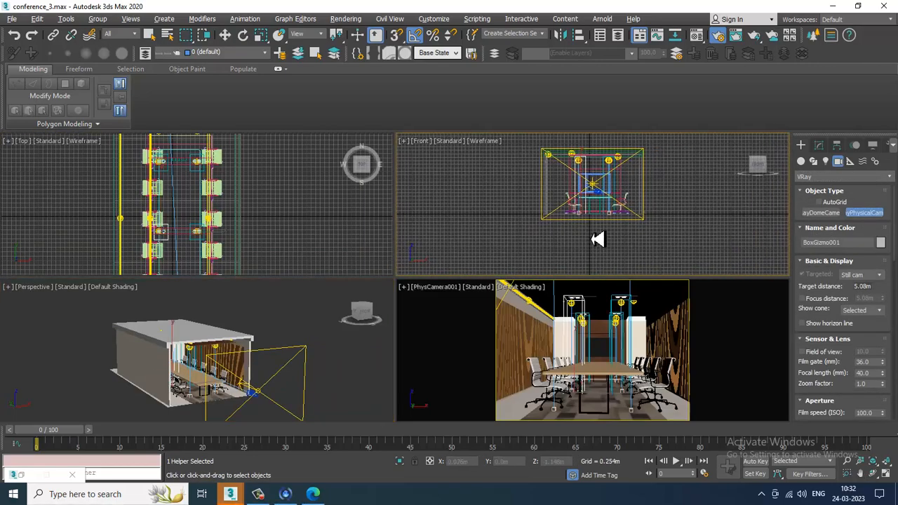
key("l")
key("alt+w")
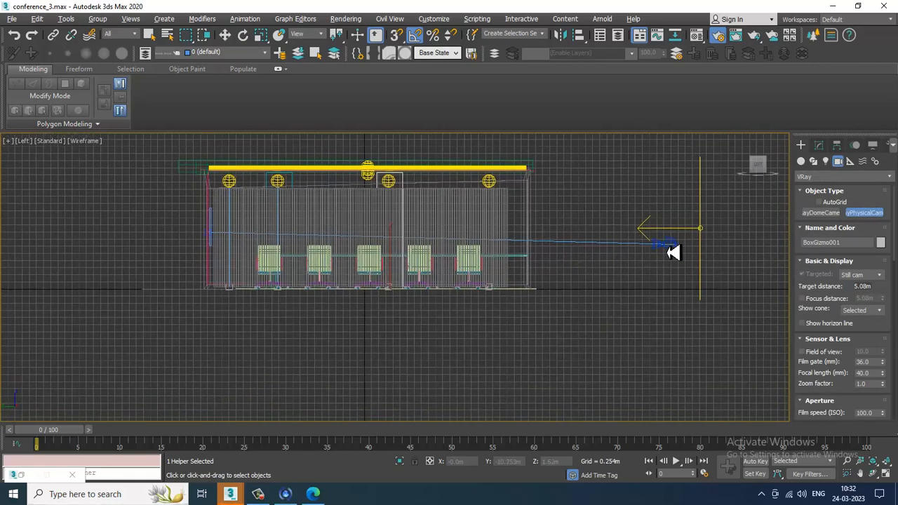
left_click_drag(673, 252, 523, 251)
scroll(734, 250, "up", 2)
key("w")
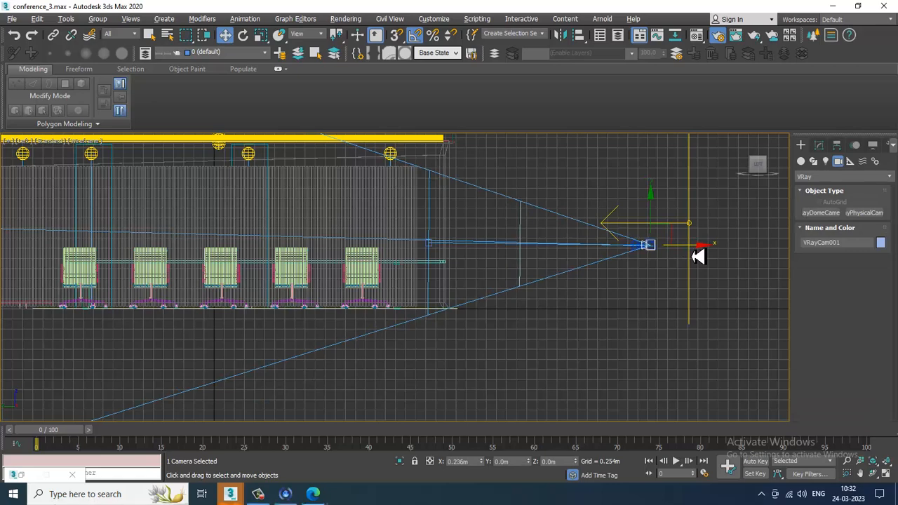
- Switch the viewport to VRayCam001 and walk the camera forward and sideways to frame the room
key("alt+w")
left_click(629, 356)
key("alt+w")
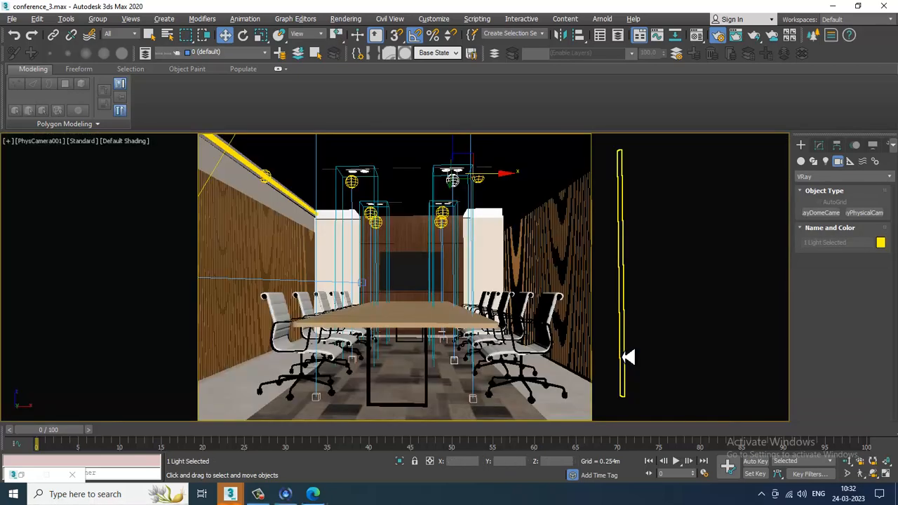
key("c")
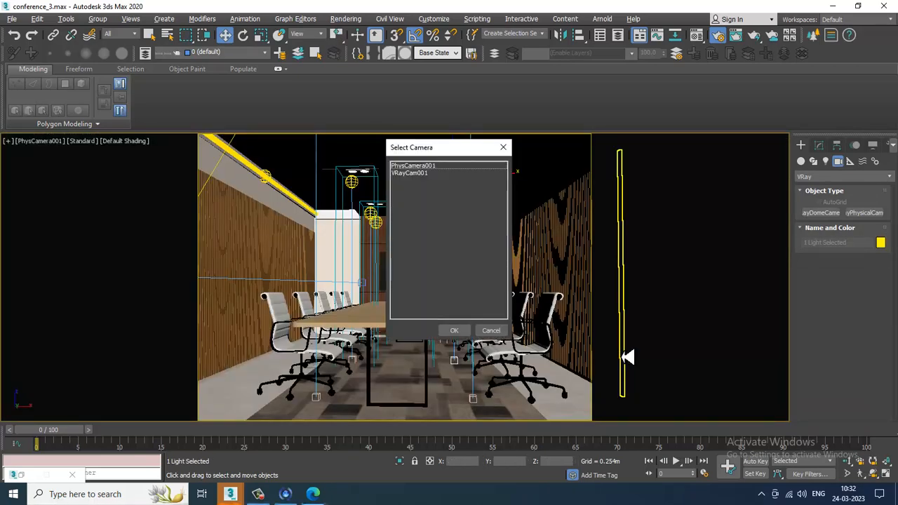
double_click(428, 184)
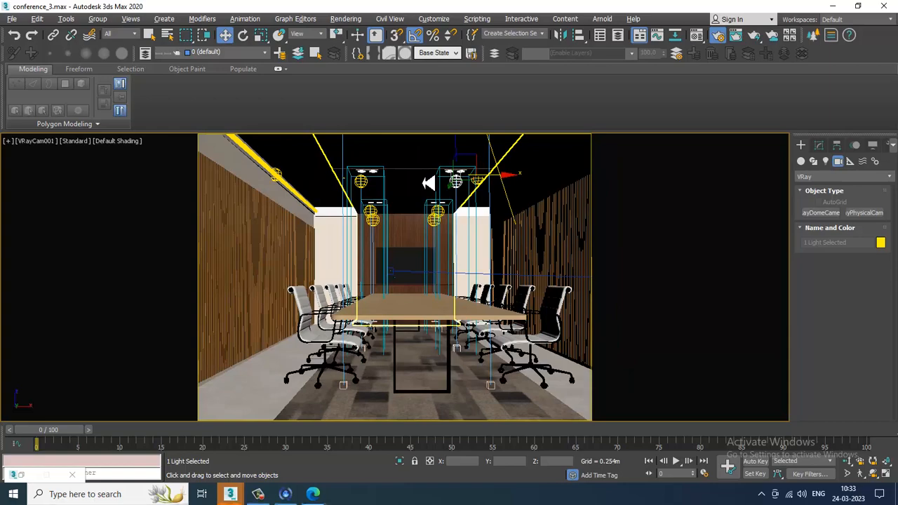
key("Up")
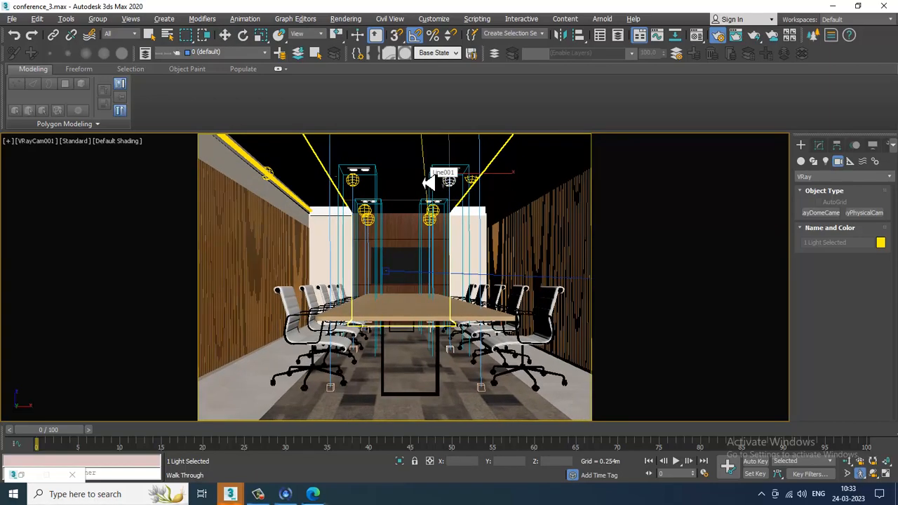
key("Up")
key("Up")
key("Right")
key("Right")
key("Right")
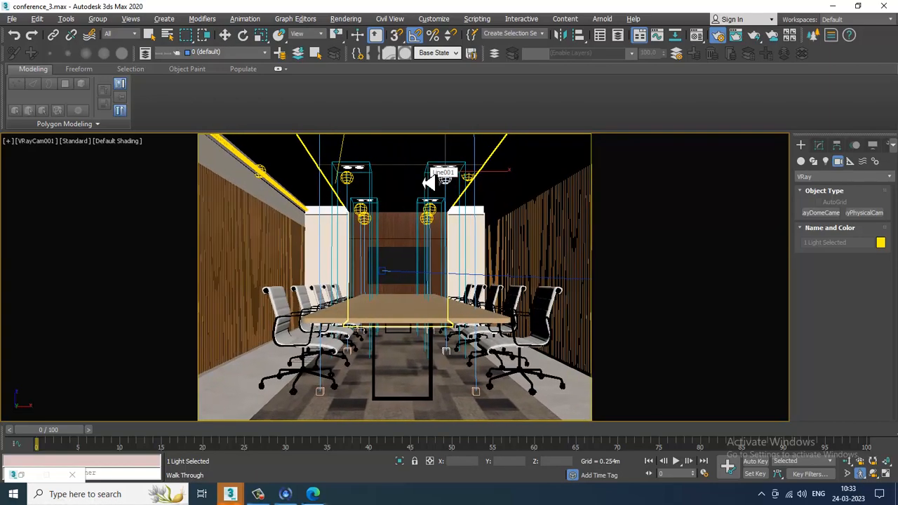
- Select VRayCam001 and set its shutter speed to 12
left_click(821, 145)
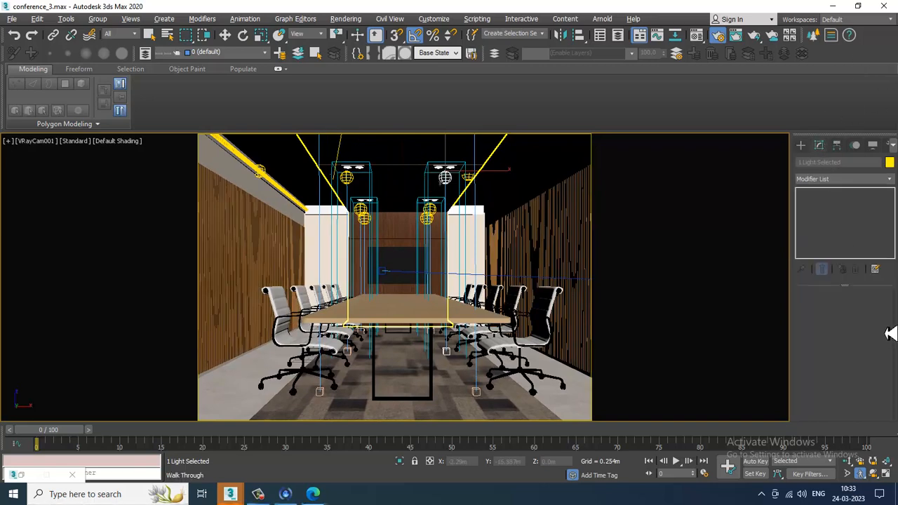
key("alt+w")
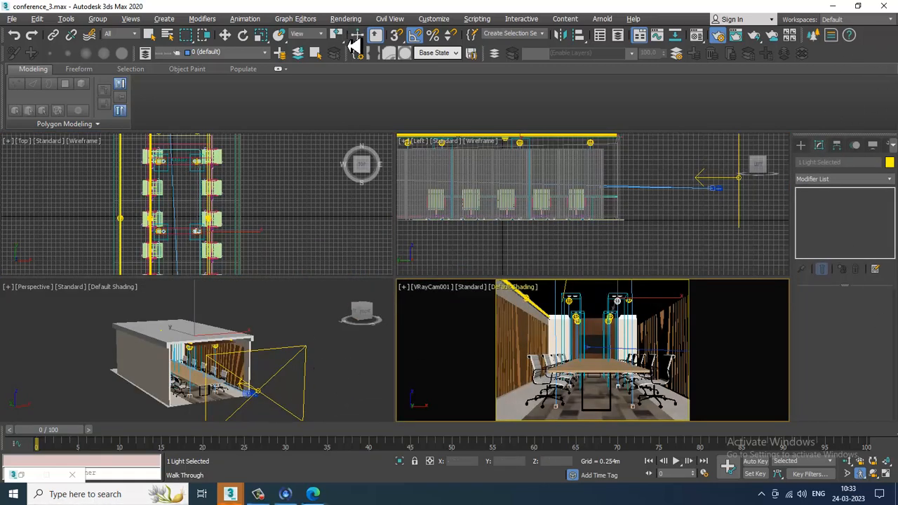
left_click(224, 36)
left_click(250, 412)
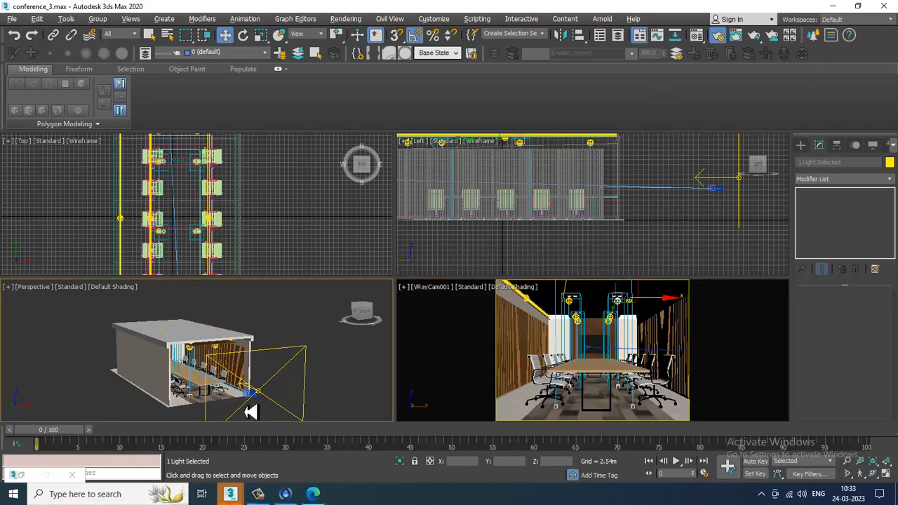
left_click(254, 398)
left_click(254, 406)
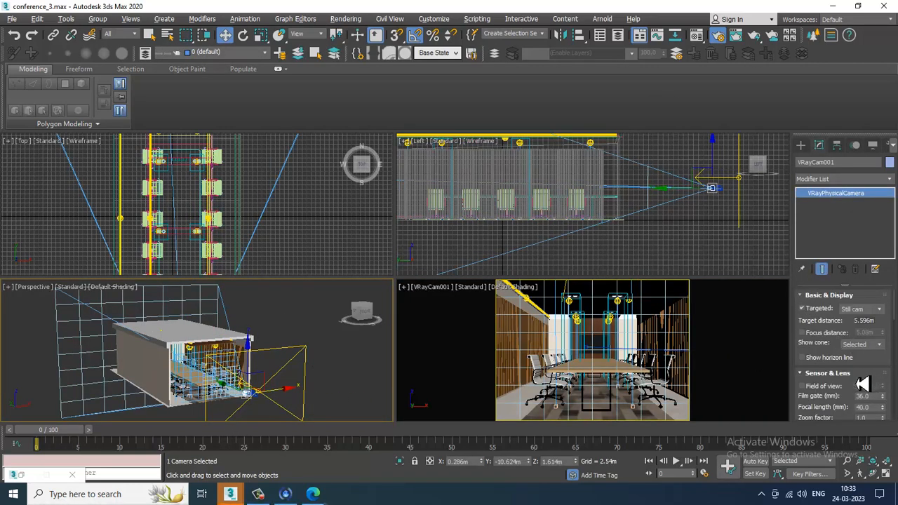
scroll(887, 373, "down", 3)
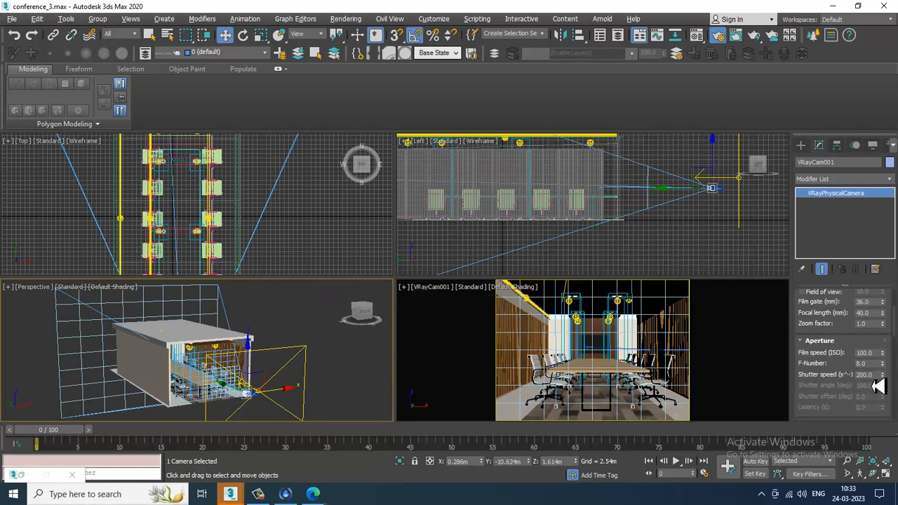
left_click_drag(876, 379, 743, 383)
type("12")
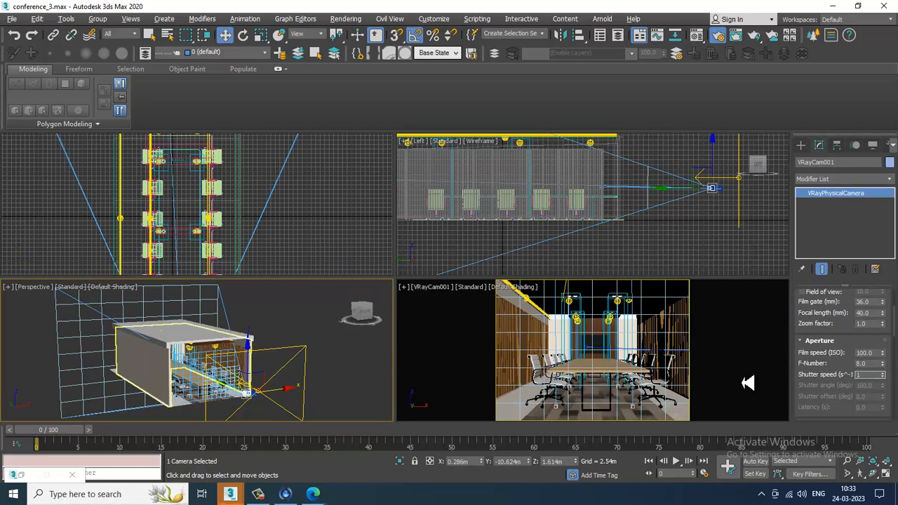
key("Return")
- Render the VRayCam001 view and close the frame buffer
key("alt+w")
left_click(632, 339)
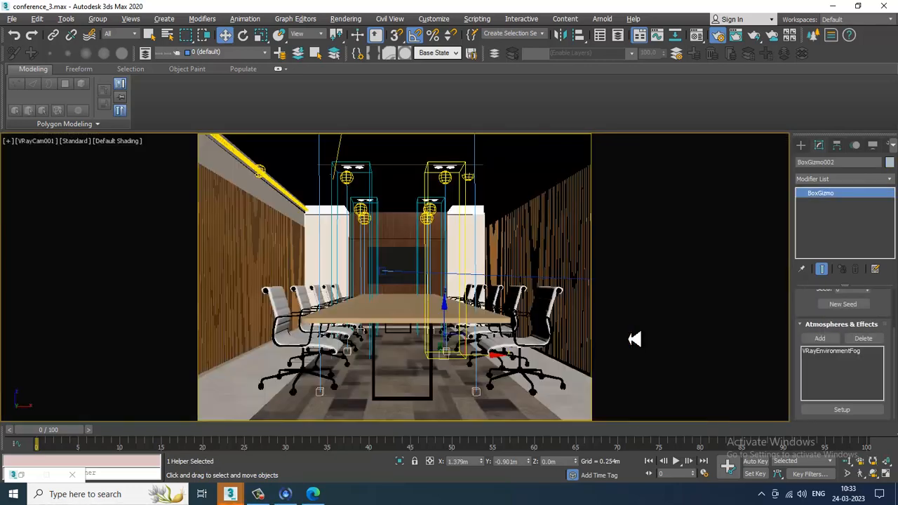
key("shift+q")
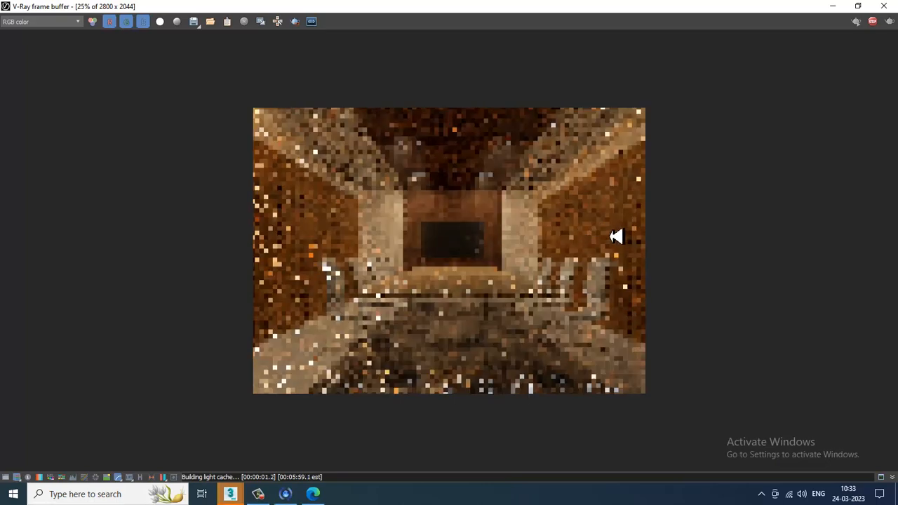
scroll(574, 278, "up", 1)
scroll(574, 278, "down", 1)
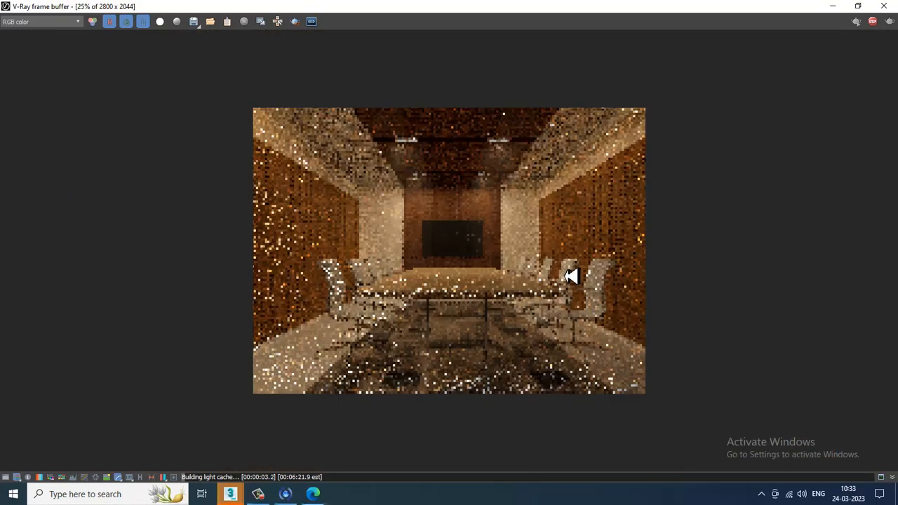
scroll(572, 257, "up", 1)
scroll(571, 257, "down", 1)
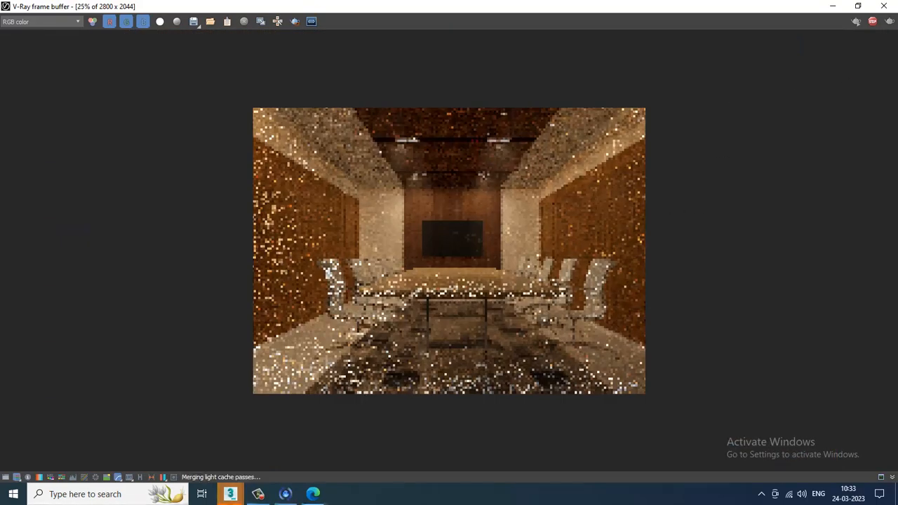
left_click(884, 6)
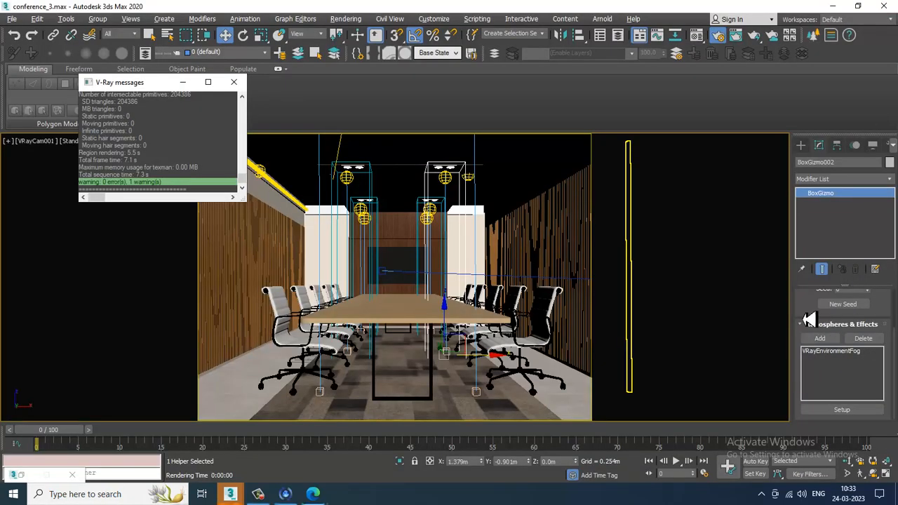
- Reselect the camera, save the scene, and start interactive viewport rendering in the VRayCam001 view
key("alt+w")
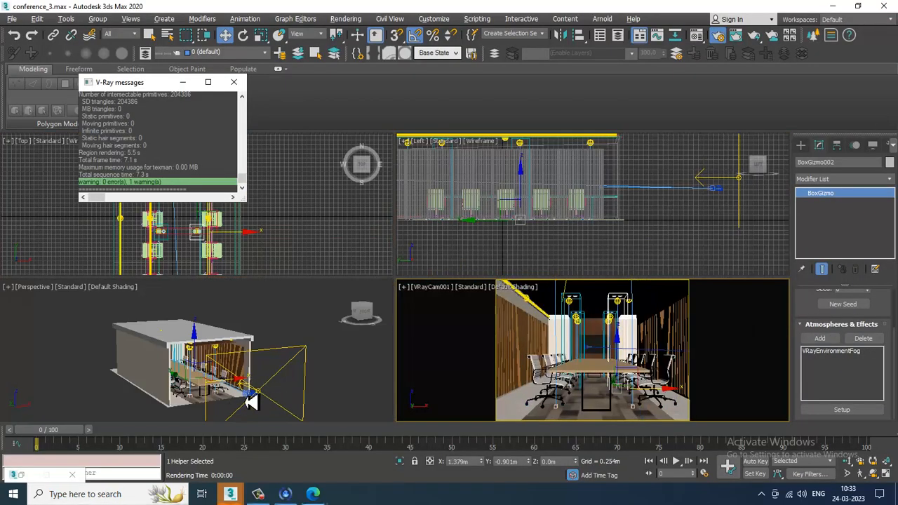
left_click(250, 402)
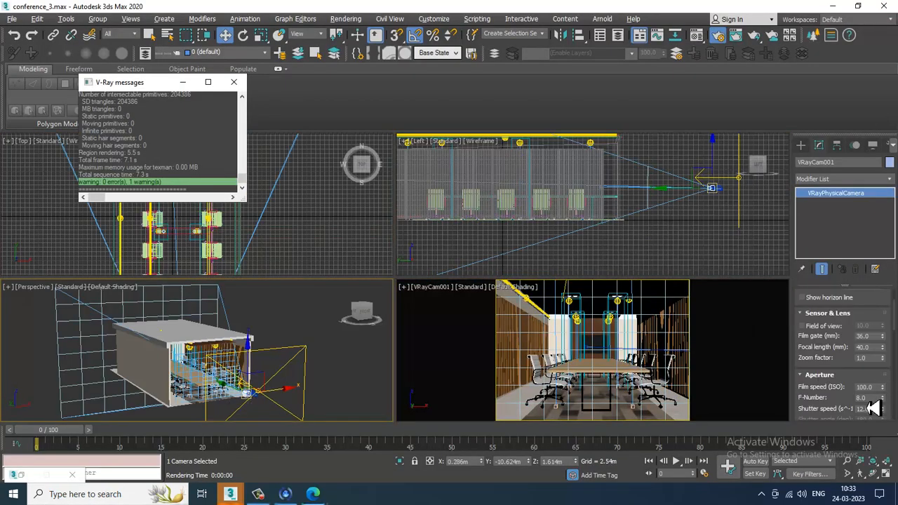
right_click(502, 311)
key("ctrl+s")
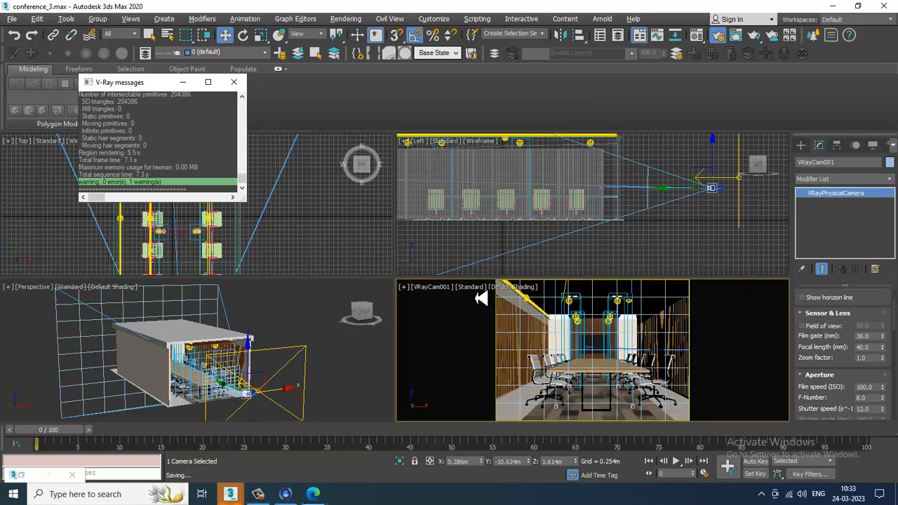
left_click(464, 287)
left_click(491, 314)
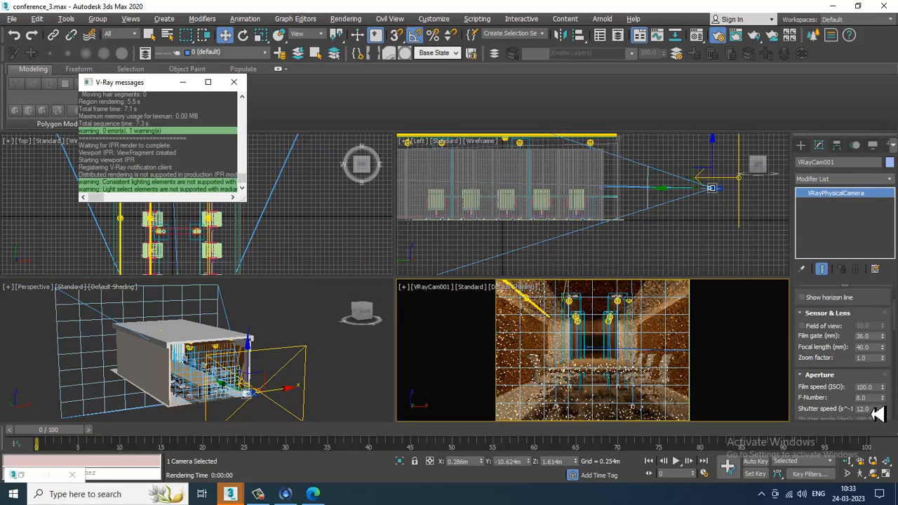
- Set the camera's shutter speed to 3 and its white balance to D55
left_click_drag(872, 409, 804, 408)
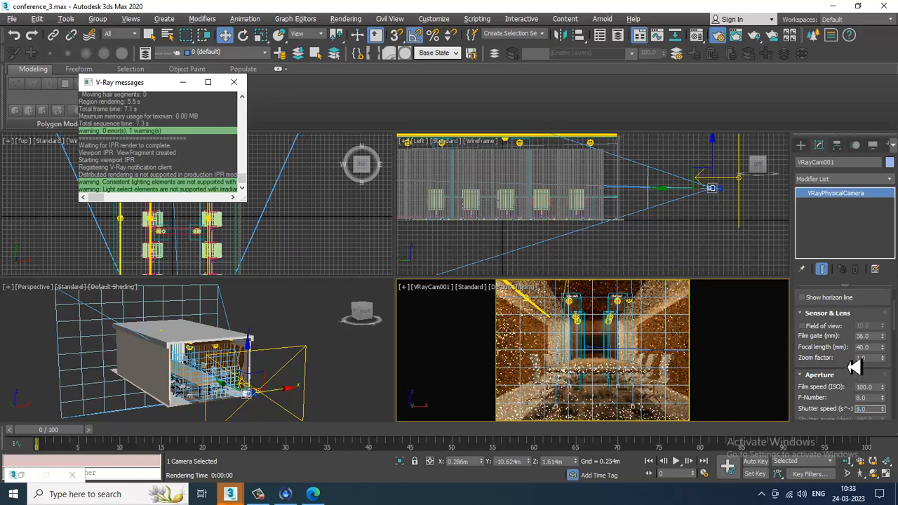
scroll(855, 366, "down", 5)
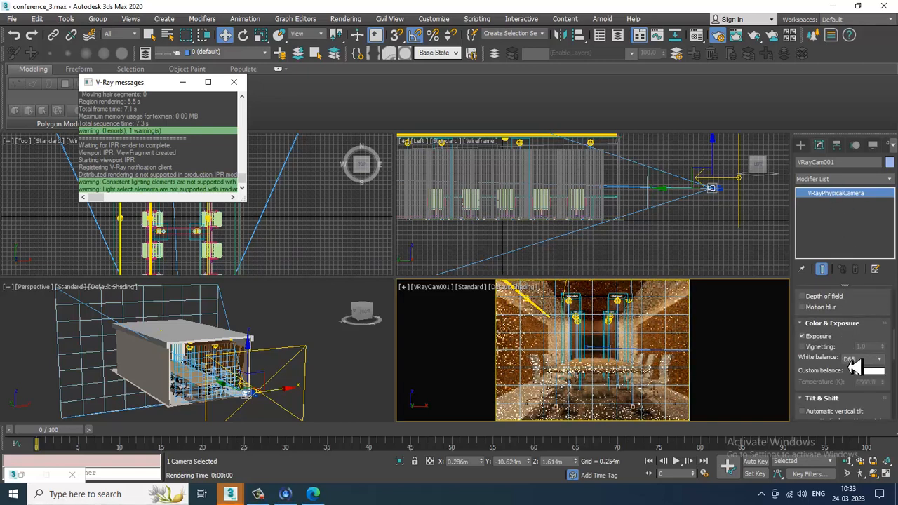
left_click(853, 361)
left_click(861, 383)
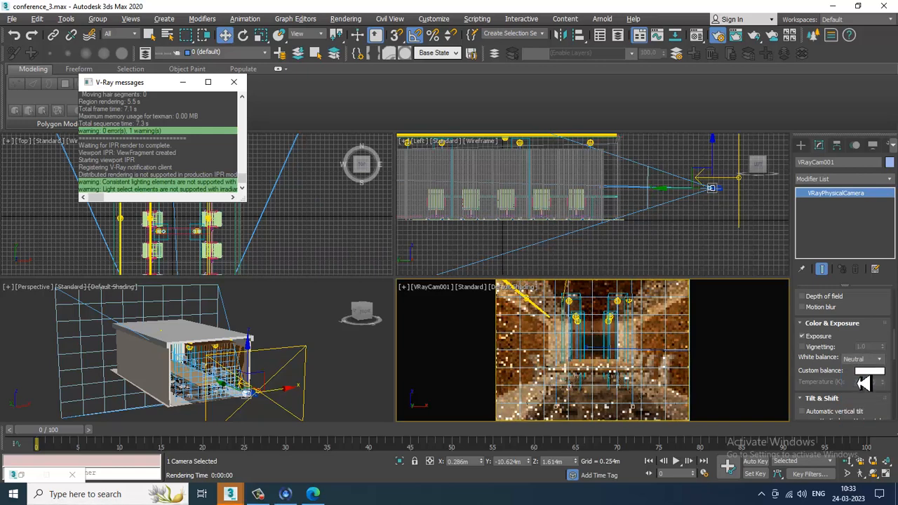
left_click(870, 363)
left_click(871, 391)
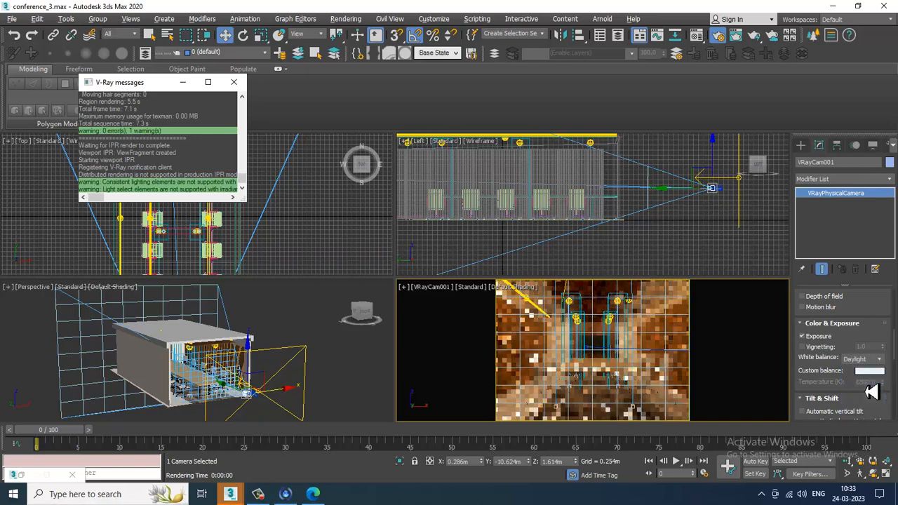
left_click(859, 360)
left_click(860, 399)
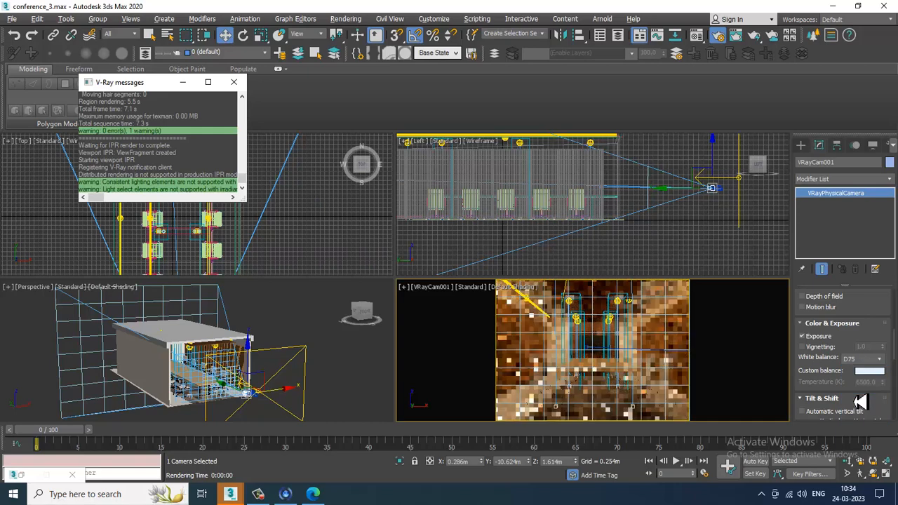
left_click(860, 360)
left_click(870, 415)
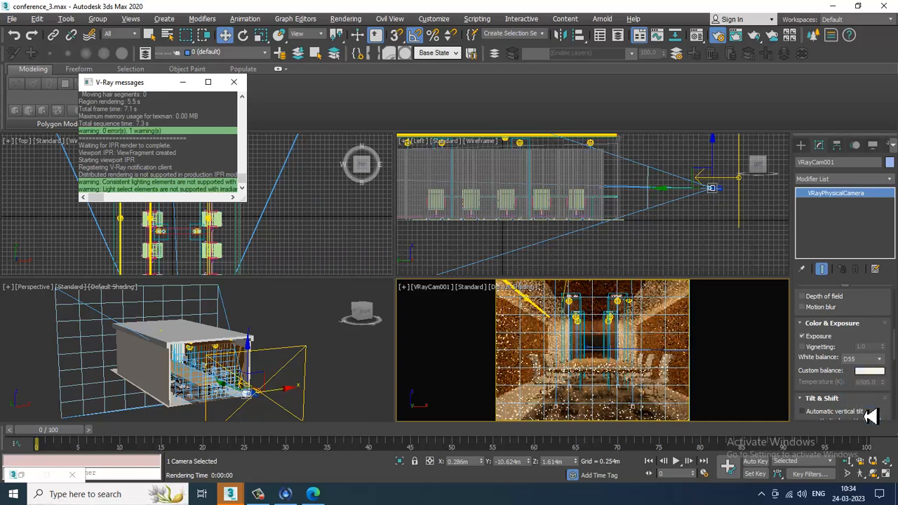
left_click(624, 347)
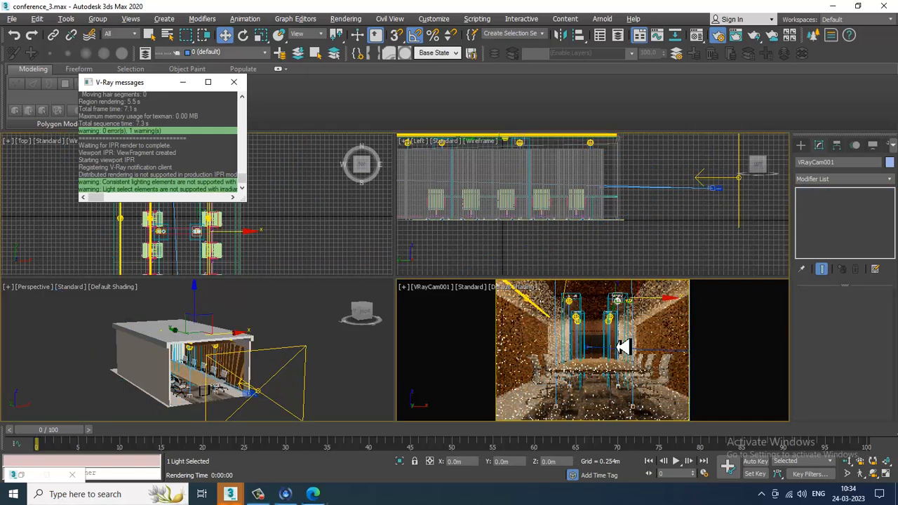
- Render the maximized VRayCam001 view, zoom around the frame buffer to inspect it, and close it
key("alt+w")
key("shift+q")
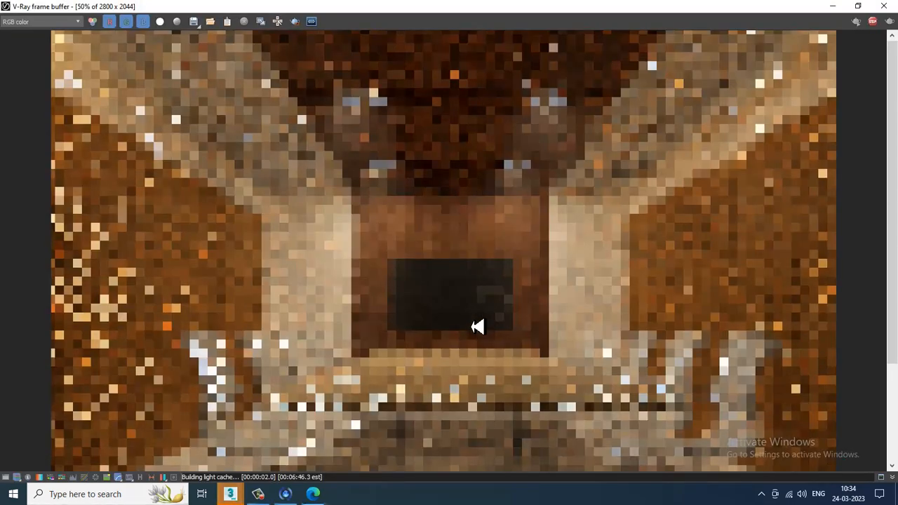
scroll(478, 326, "down", 1)
scroll(478, 327, "up", 1)
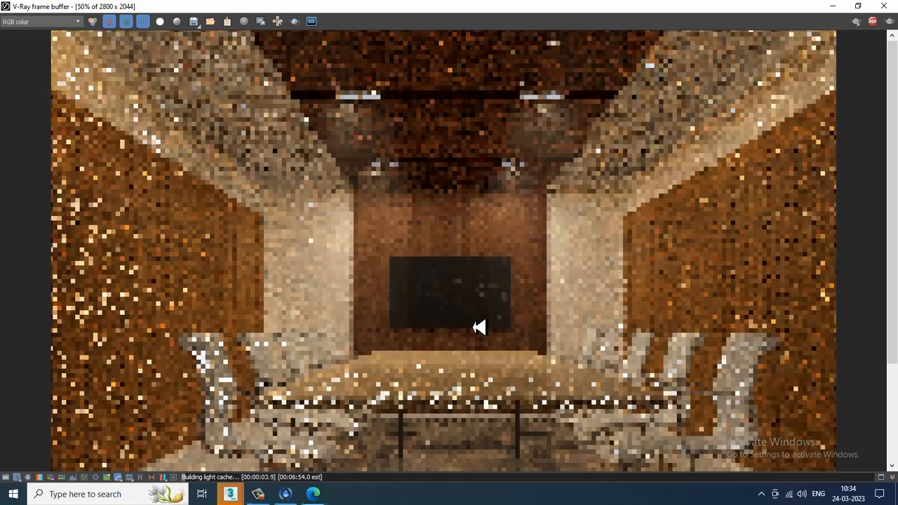
scroll(478, 327, "down", 1)
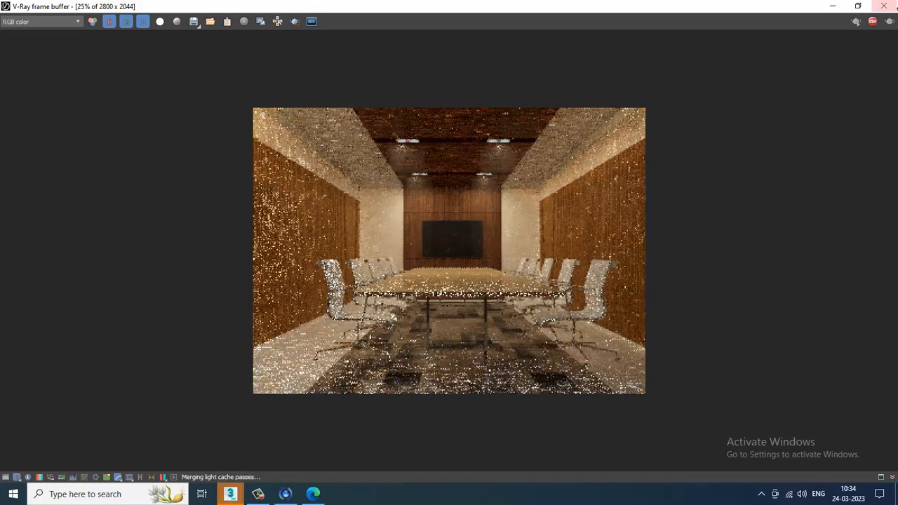
left_click(884, 5)
- Select the VRayLight001 plane light outside the room and set its multiplier to 0.4
key("alt+w")
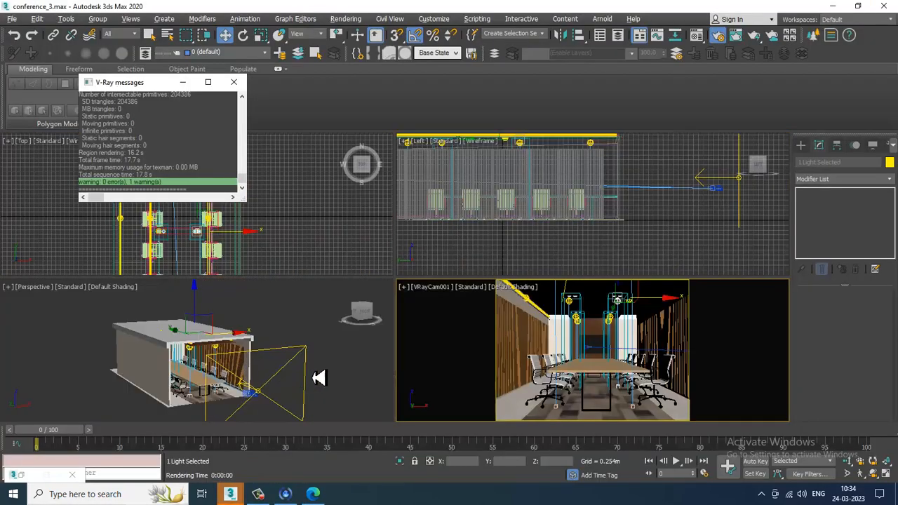
middle_click_drag(368, 370, 585, 370)
key("alt+w")
left_click(574, 320)
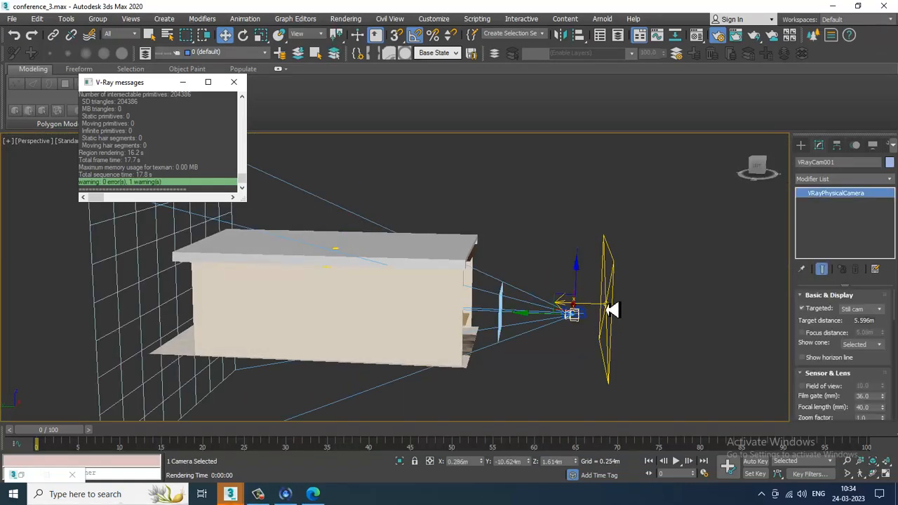
left_click(608, 309)
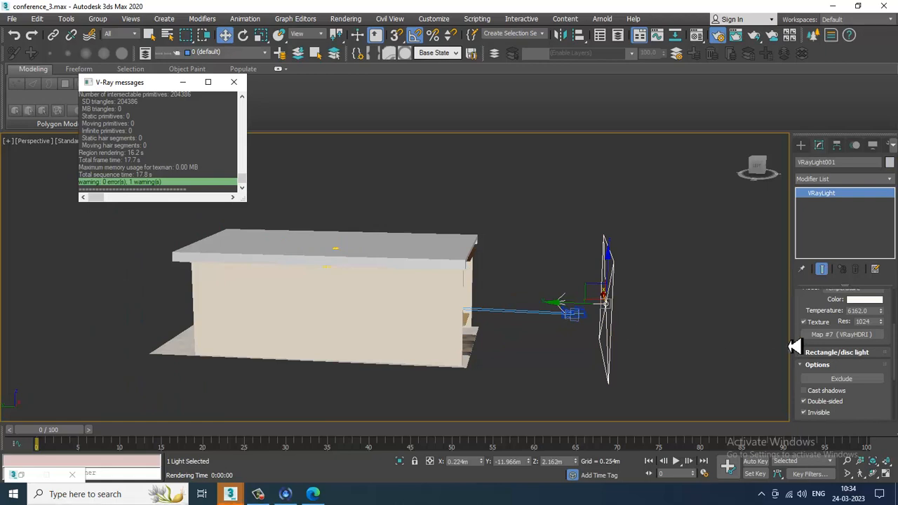
scroll(842, 324, "up", 3)
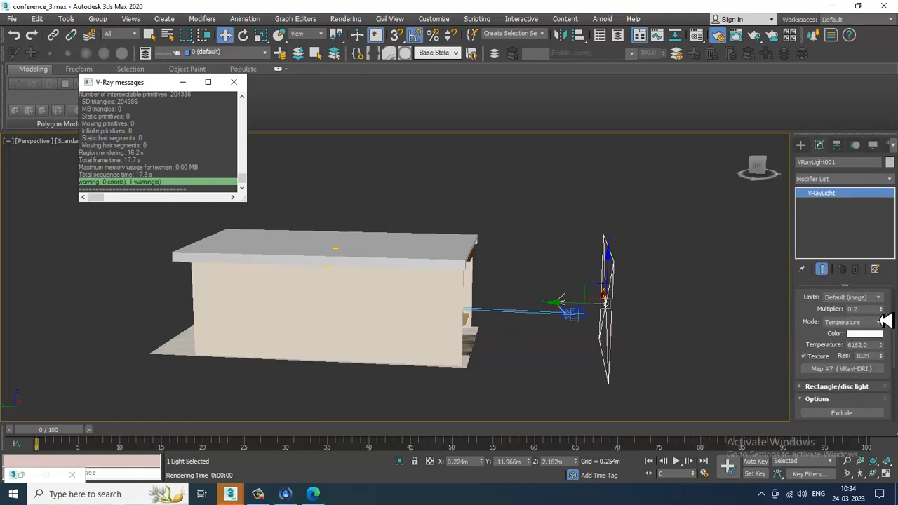
left_click_drag(869, 311, 773, 315)
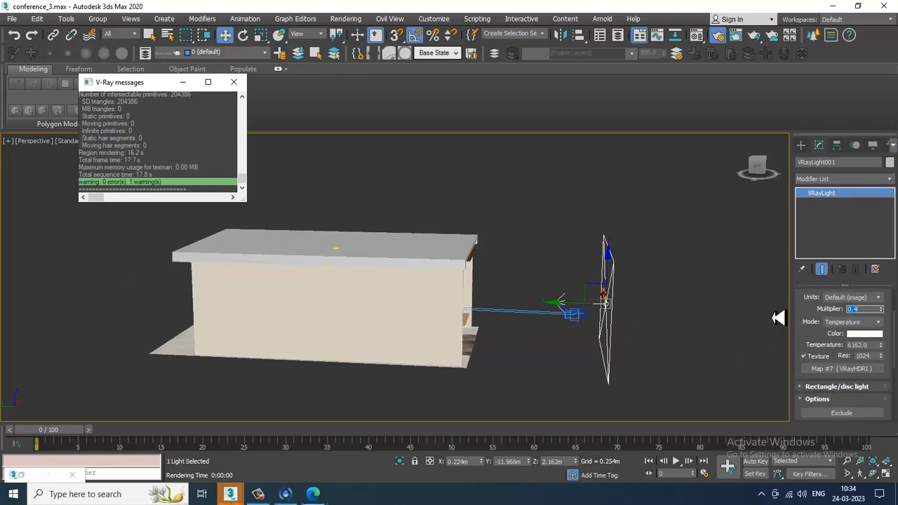
- Reselect the camera, maximize the VRayCam001 viewport, close the messages window, and start V-Ray IPR rendering there
left_click(574, 315)
key("alt+w")
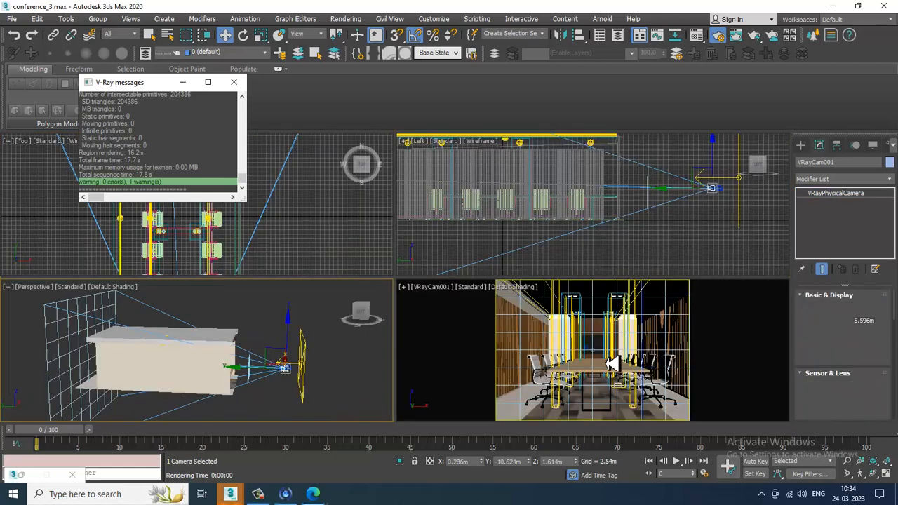
left_click(586, 345)
key("alt+w")
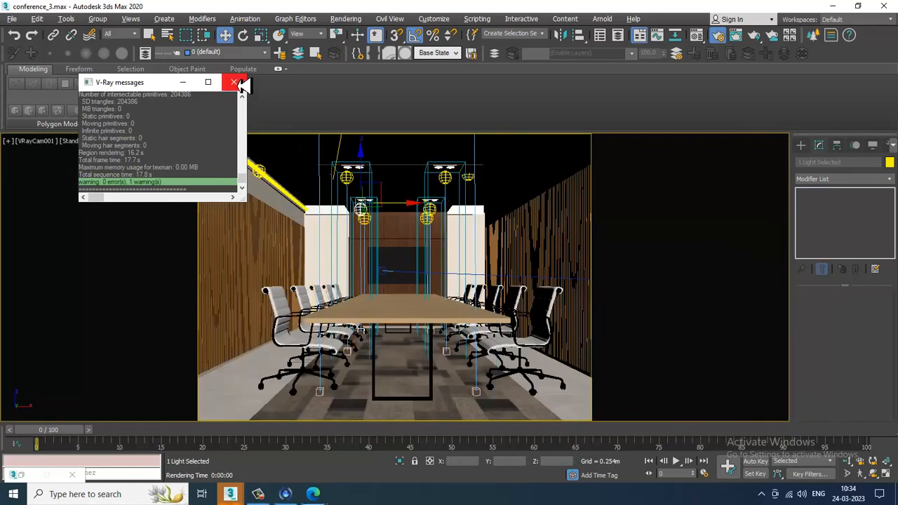
left_click(234, 82)
left_click(76, 141)
left_click(109, 165)
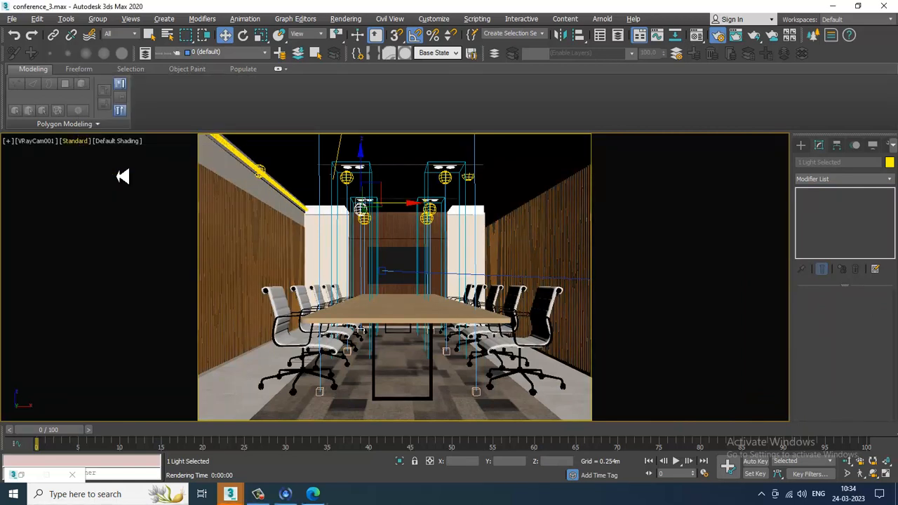
left_click(79, 143)
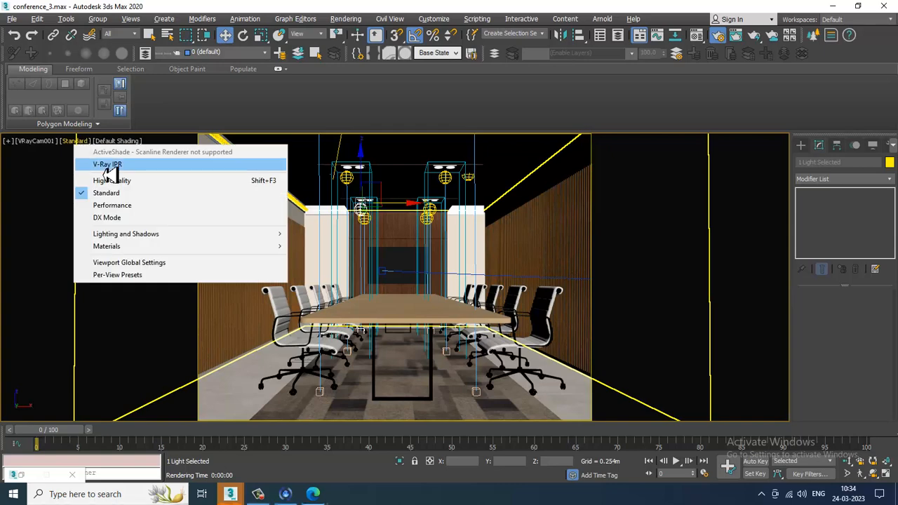
left_click(102, 165)
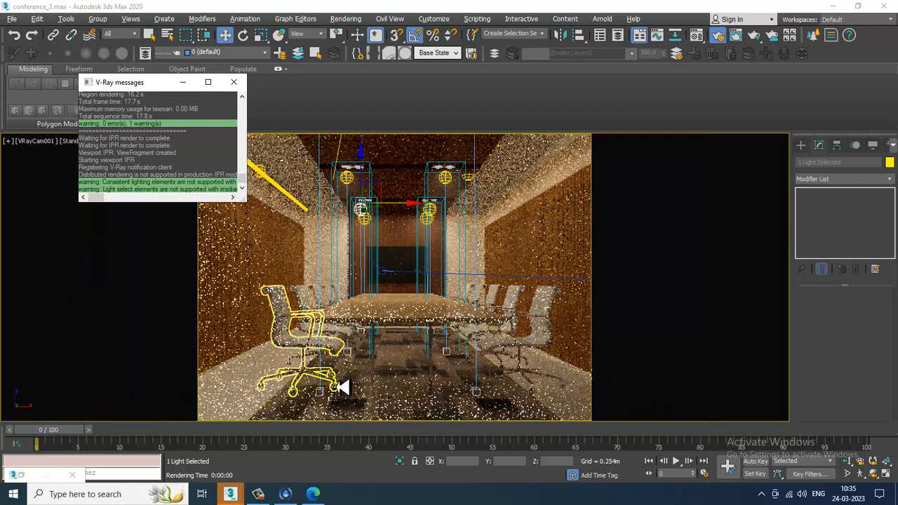
- Select VRayCam001 and switch its white balance through several presets, settling on Neutral
left_click(292, 267)
key("alt+w")
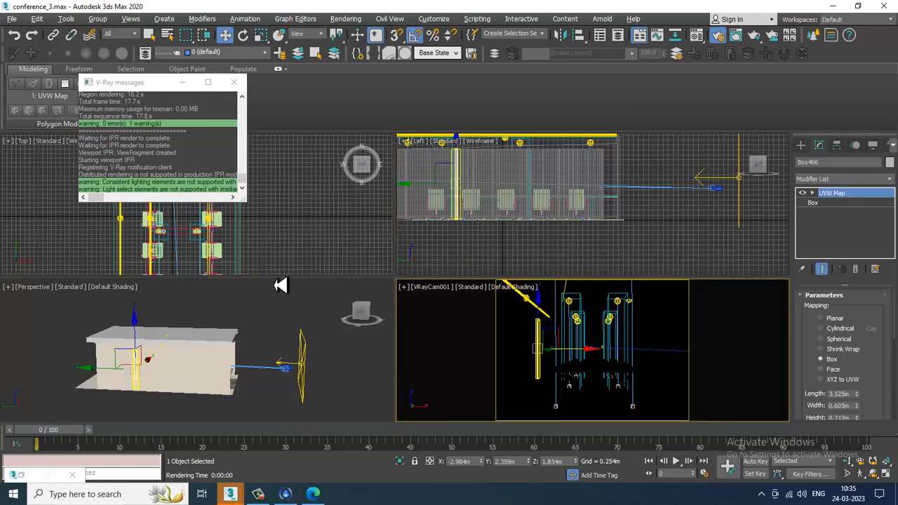
left_click(286, 372)
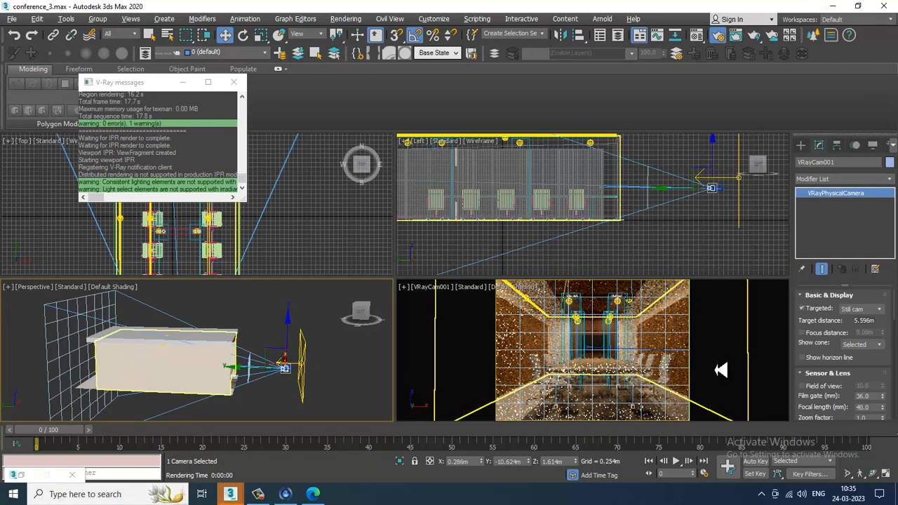
key("alt+w")
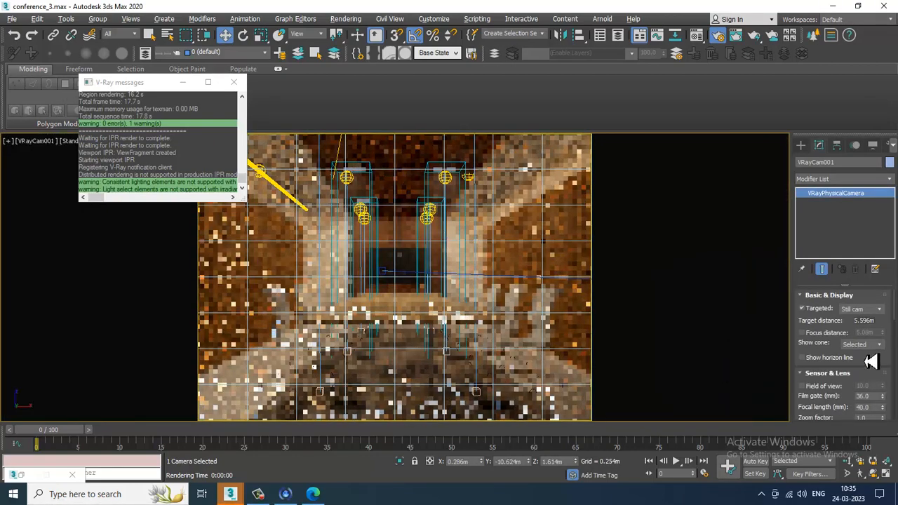
left_click_drag(869, 406, 876, 320)
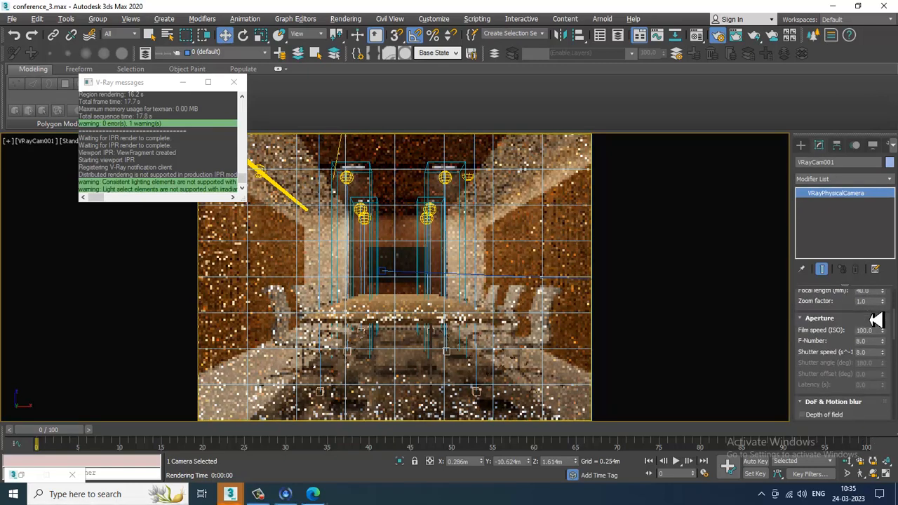
left_click_drag(852, 360, 848, 233)
left_click(868, 349)
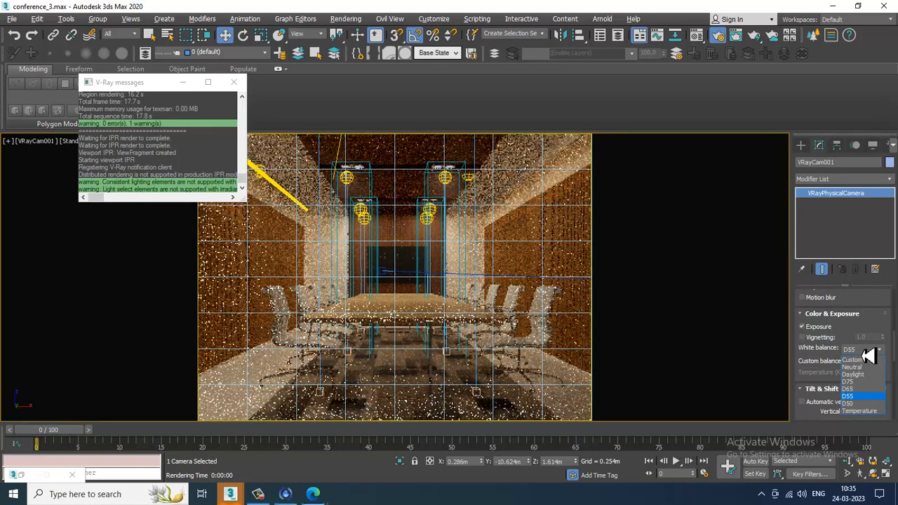
left_click(869, 369)
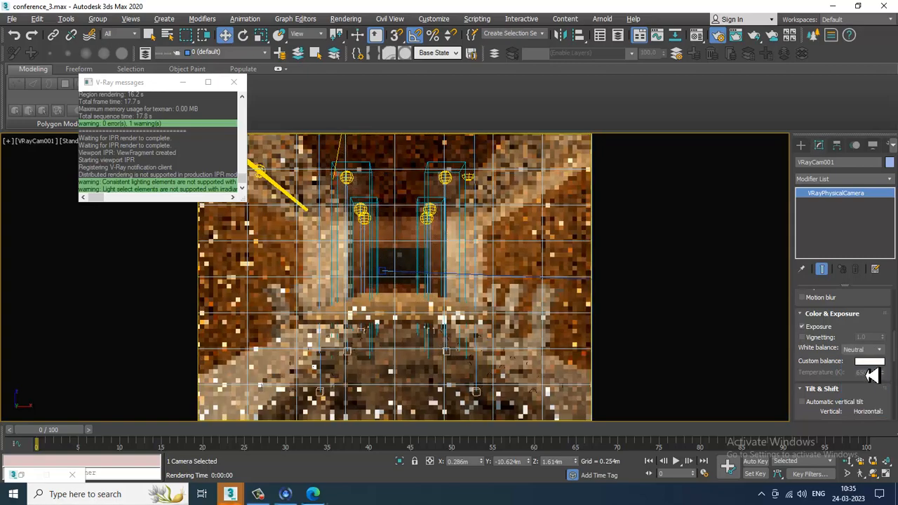
left_click(871, 351)
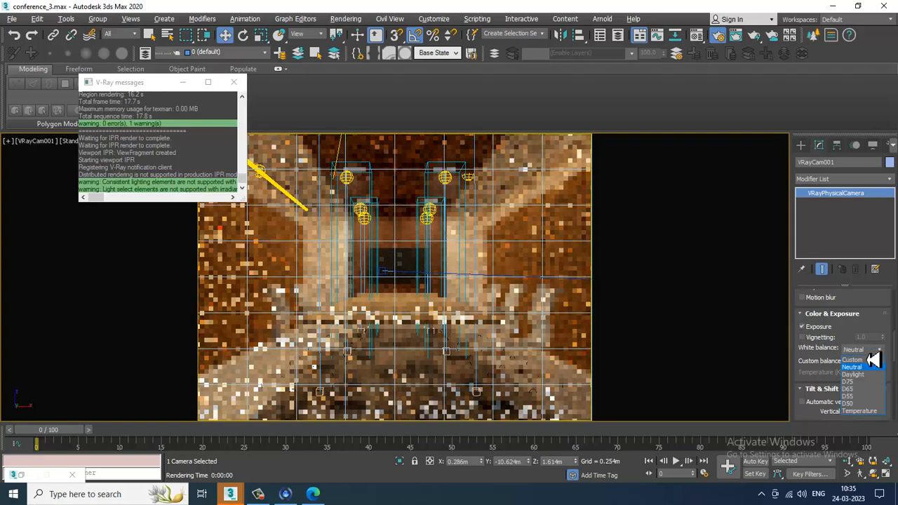
left_click(869, 411)
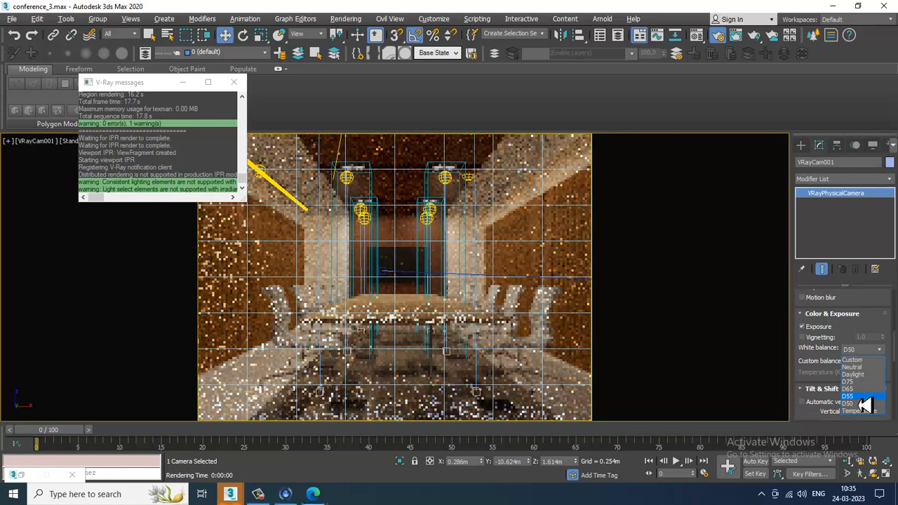
left_click(858, 399)
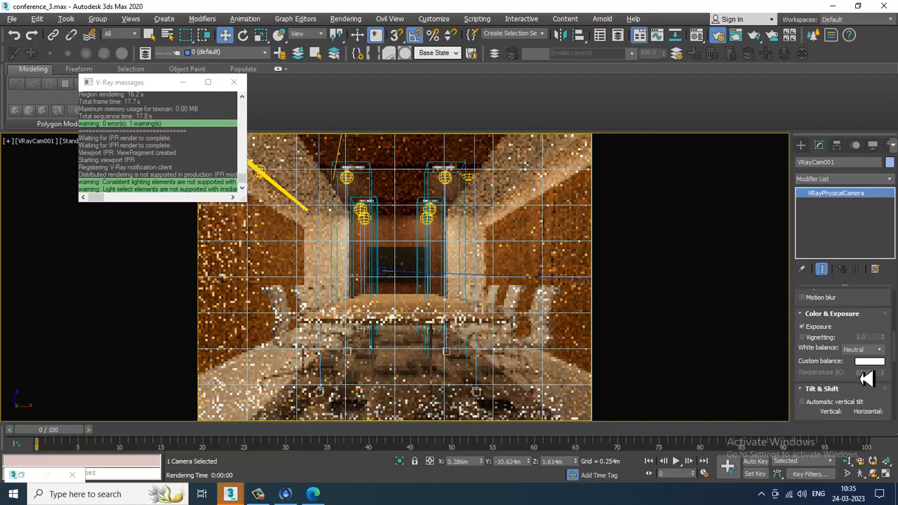
- Minimize the V-Ray messages window and switch to Expert Mode for a full-screen camera view
key("shift+f")
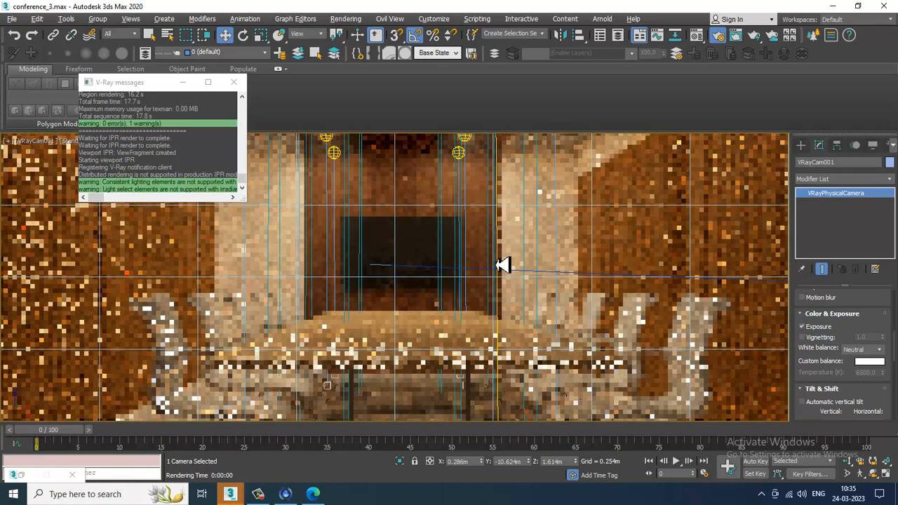
key("shift+f")
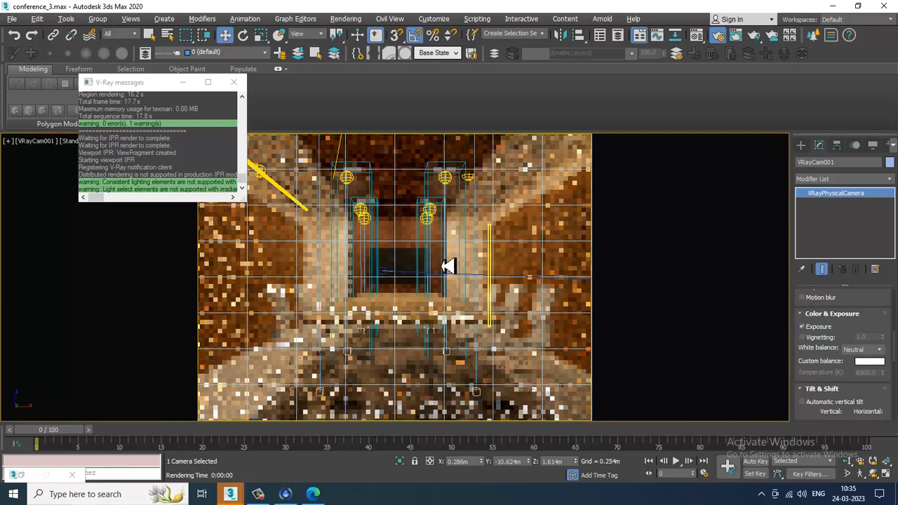
left_click(184, 86)
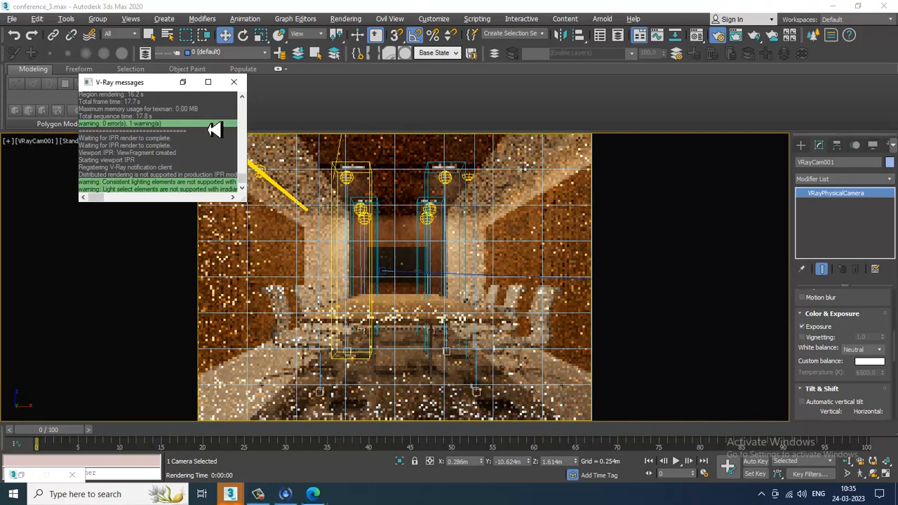
key("ctrl+x")
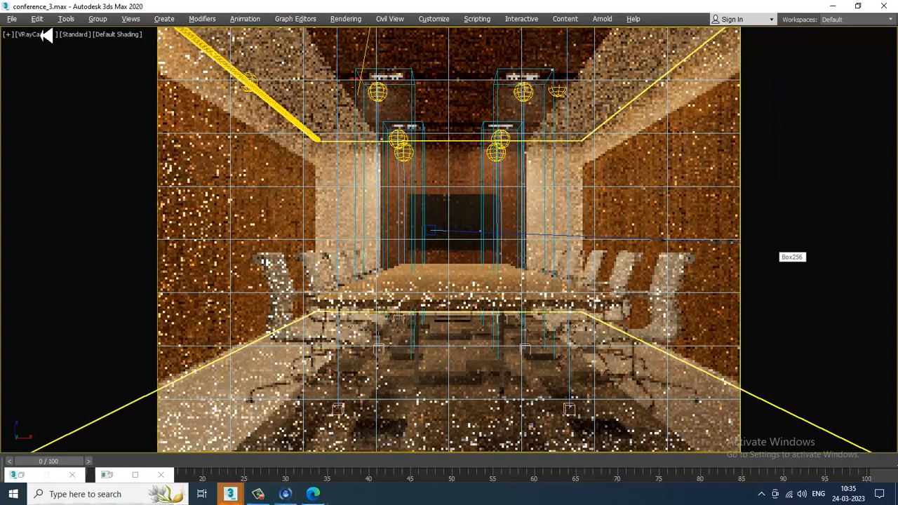
- Move the tall box along the room's right wall outward beyond the camera frame
left_click(12, 19)
left_click(82, 107)
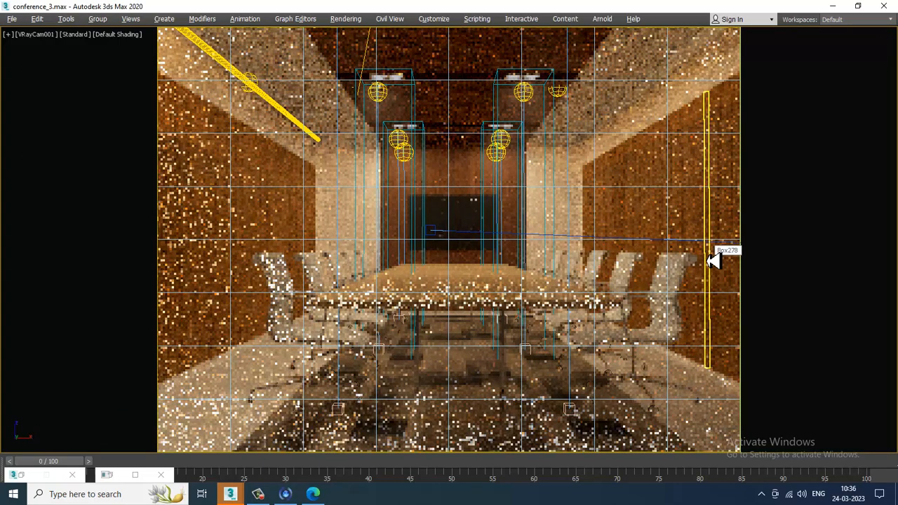
left_click_drag(713, 259, 804, 243)
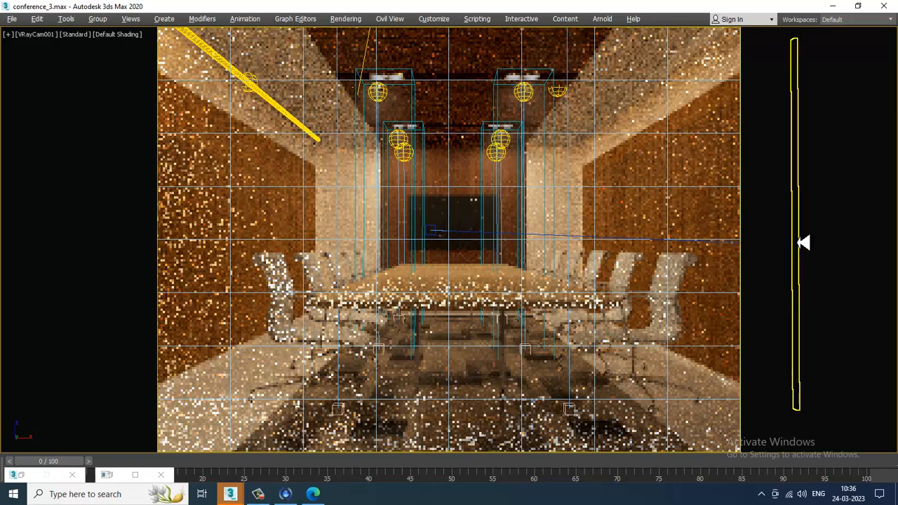